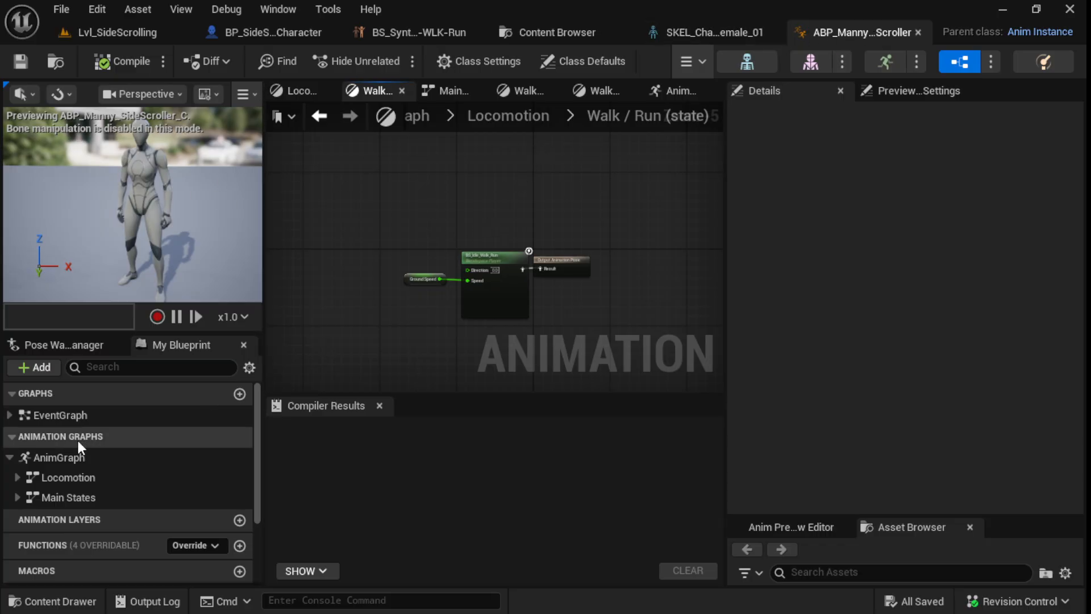
# - Review the AnimGraph and the Locomotion and Walk / Run state graphs of ABP_Manny_SideScroller
pyautogui.doubleClick(46, 458)
pyautogui.scroll(-4, 466, 311)
pyautogui.scroll(3, 489, 295)
pyautogui.moveTo(487, 288); pyautogui.dragTo(602, 282, button='right')
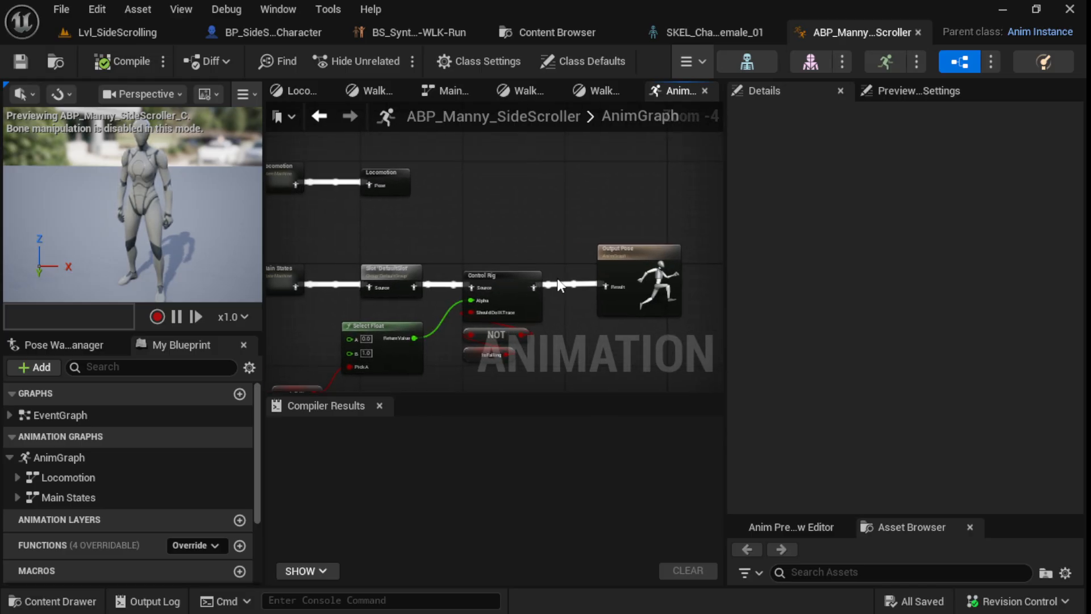
pyautogui.click(309, 89)
pyautogui.click(370, 92)
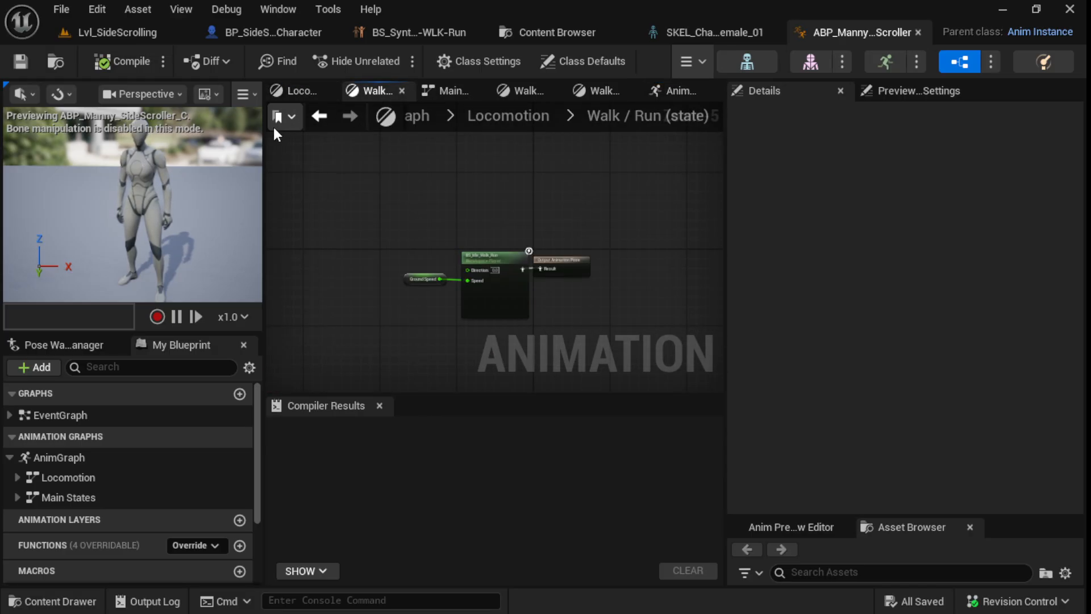
pyautogui.click(294, 91)
pyautogui.scroll(-3, 466, 287)
pyautogui.scroll(10, 514, 313)
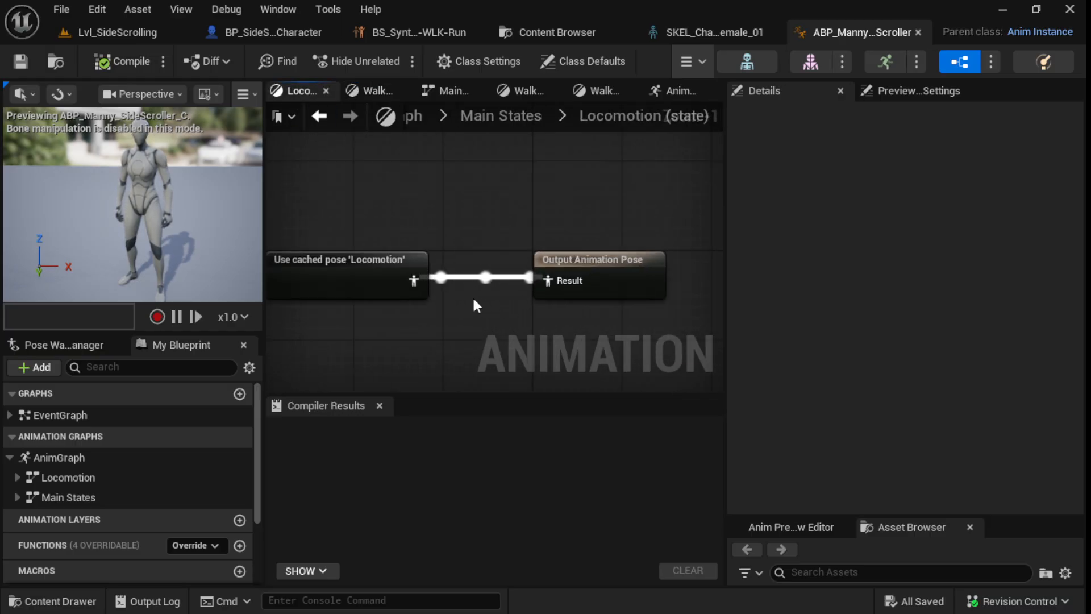
pyautogui.click(598, 91)
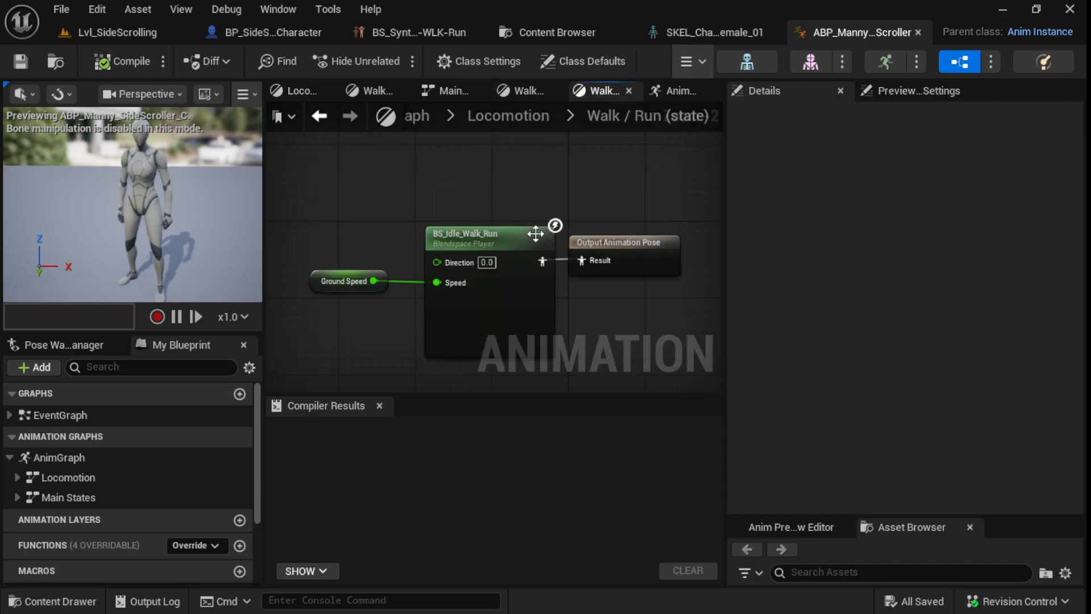
pyautogui.click(689, 97)
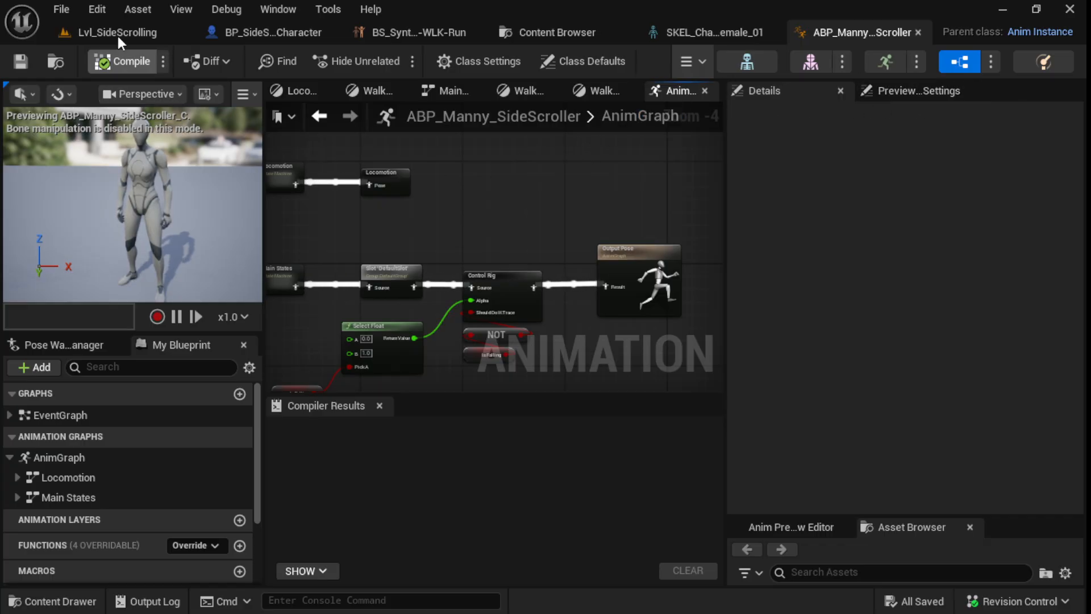
# - Find the ABP_Manny_SideScroller animation blueprint in Content > Variant_SideScroller > Anims and copy it
pyautogui.click(52, 601)
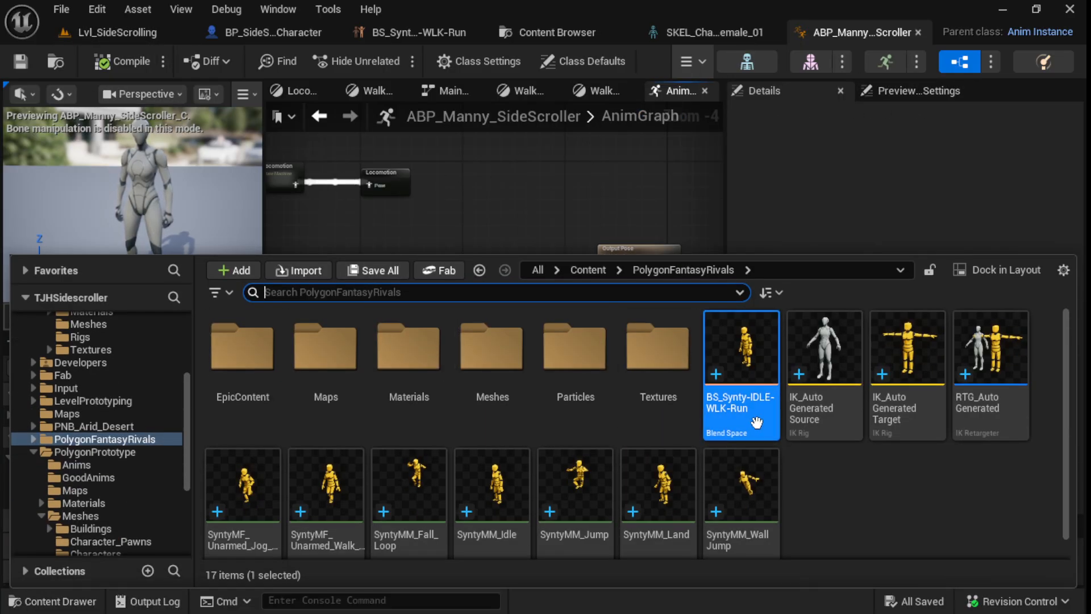
pyautogui.click(588, 269)
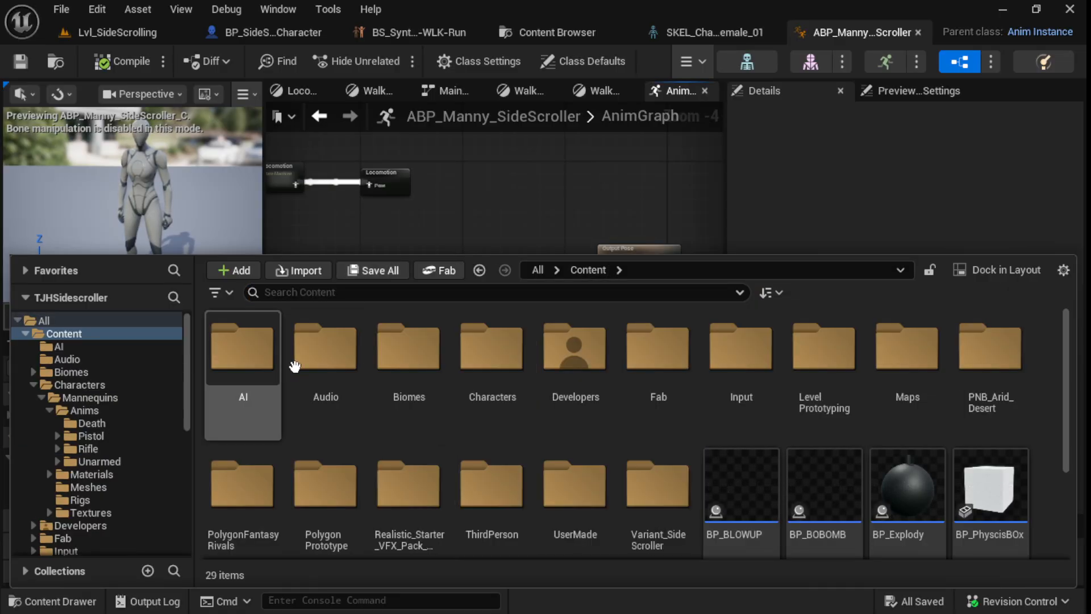
pyautogui.doubleClick(657, 483)
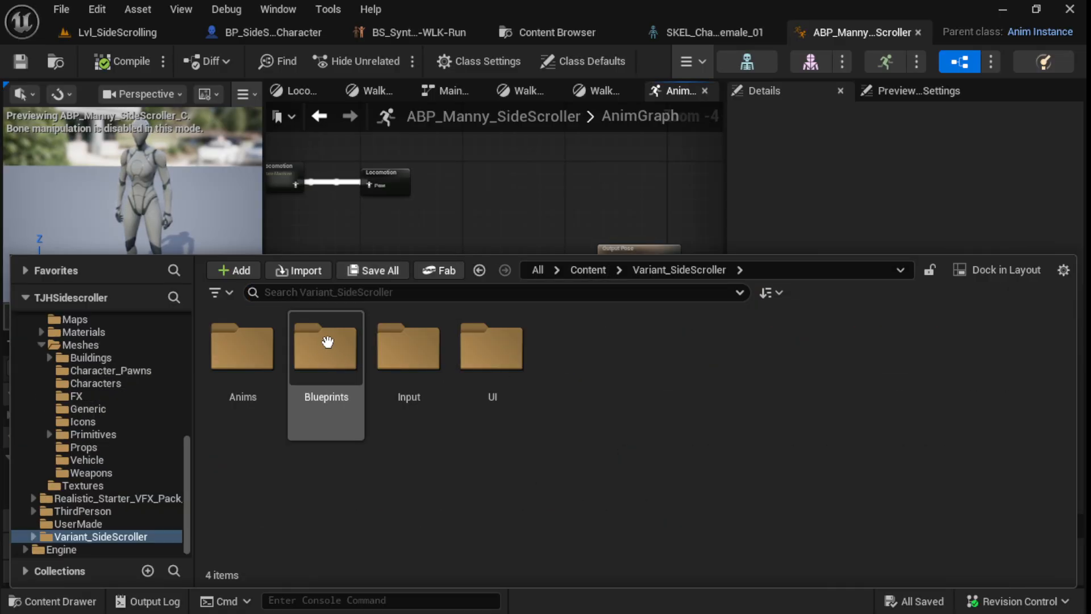
pyautogui.doubleClick(247, 356)
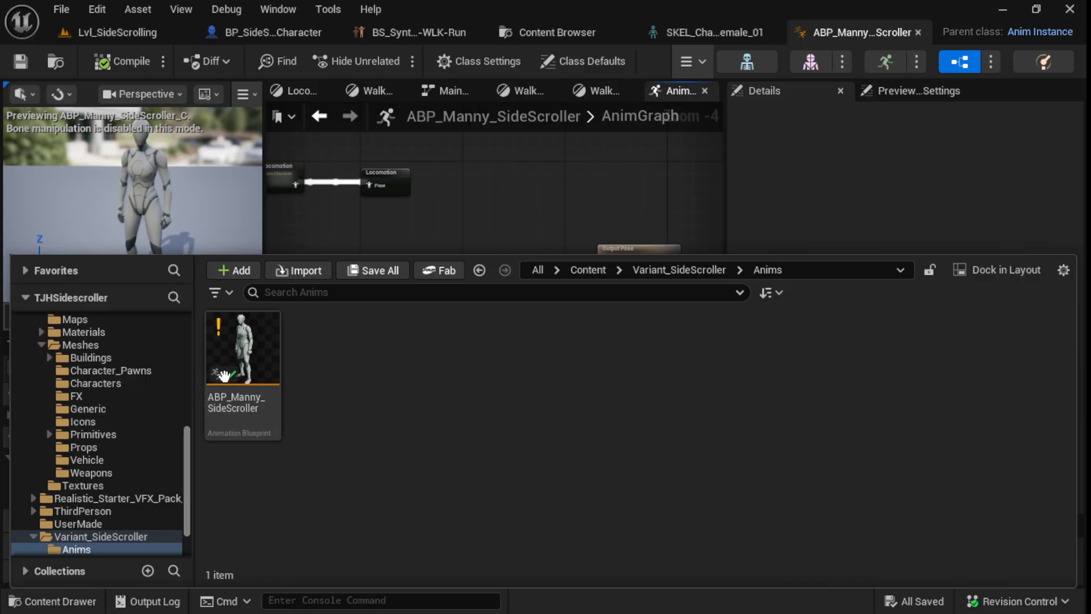
pyautogui.rightClick(259, 342)
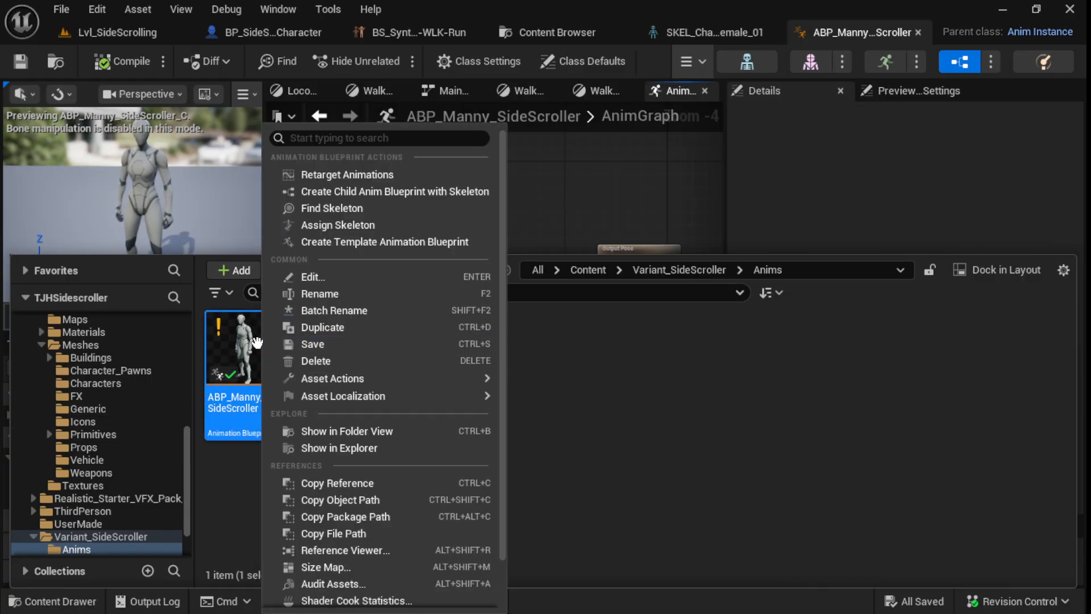
pyautogui.click(315, 412)
pyautogui.click(244, 364)
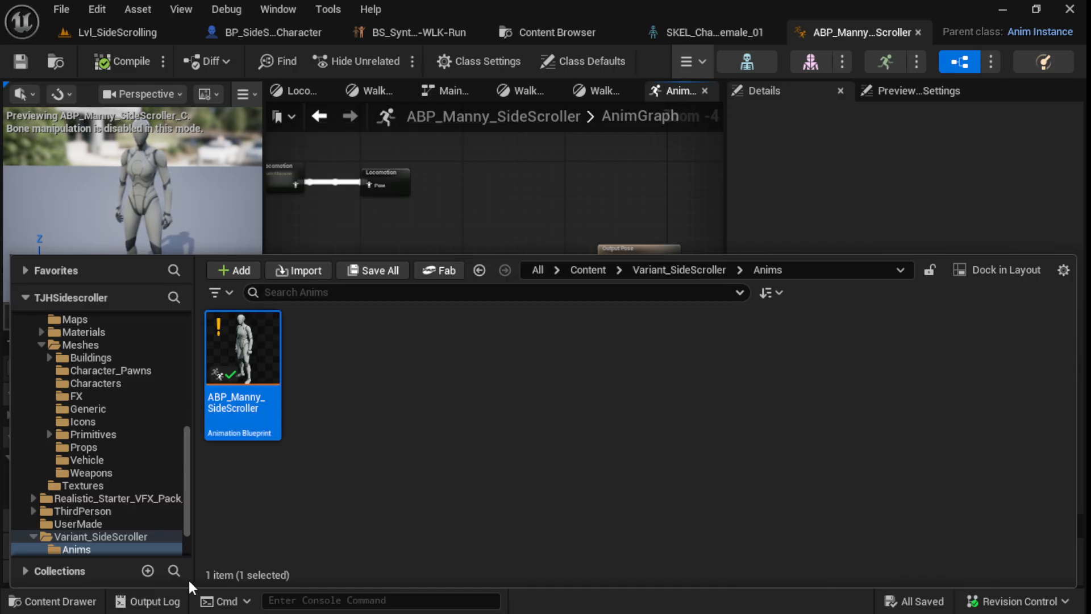
# - Collapse the expanded content folders and paste the copied animation blueprint into the PolygonFantasyRivals folder
pyautogui.scroll(-2, 100, 491)
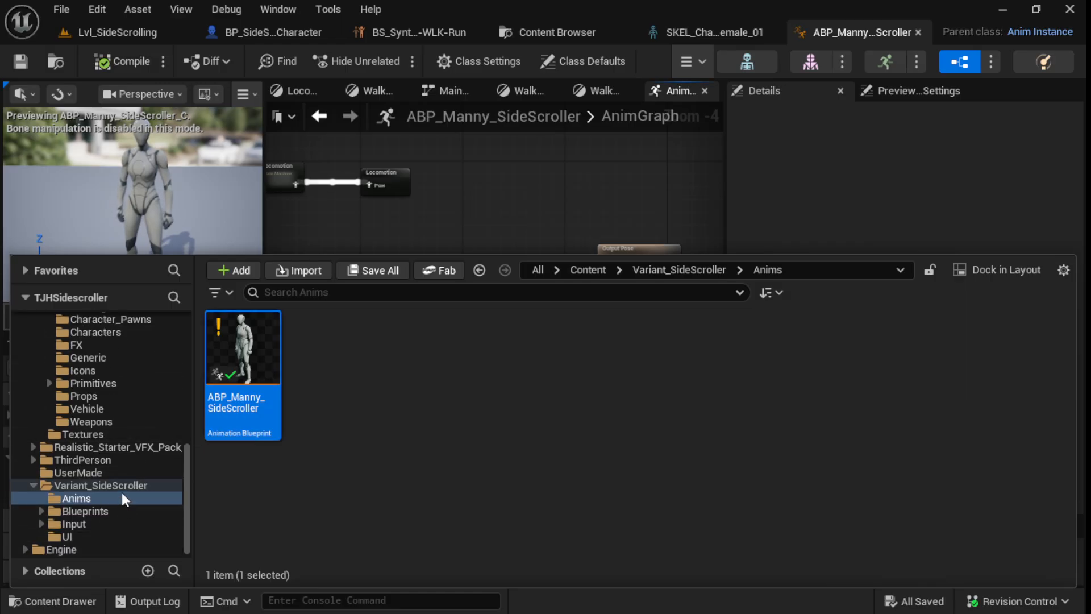
pyautogui.scroll(6, 90, 504)
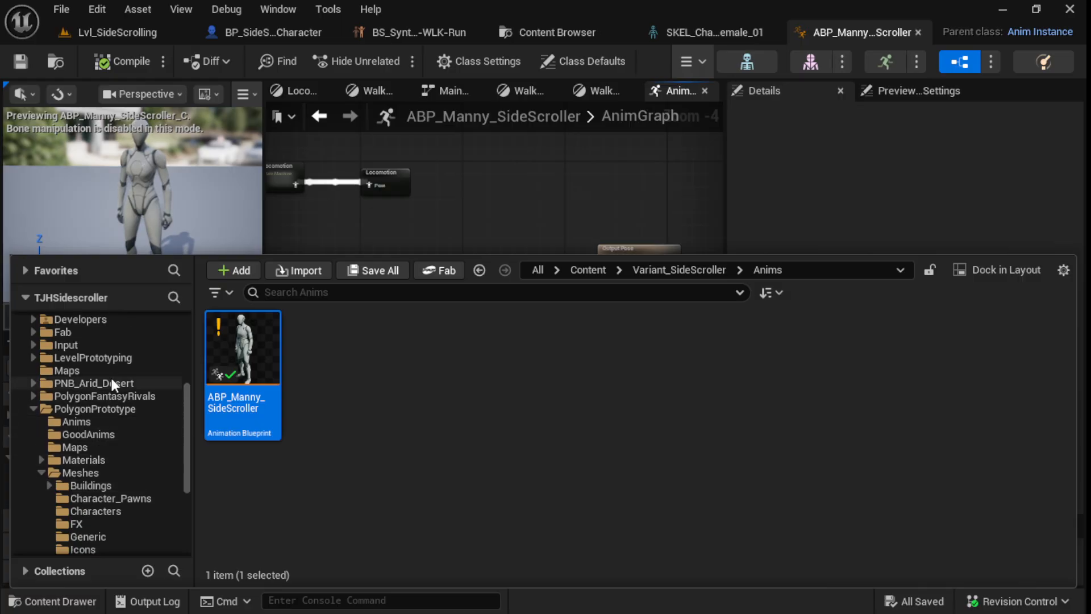
pyautogui.click(34, 409)
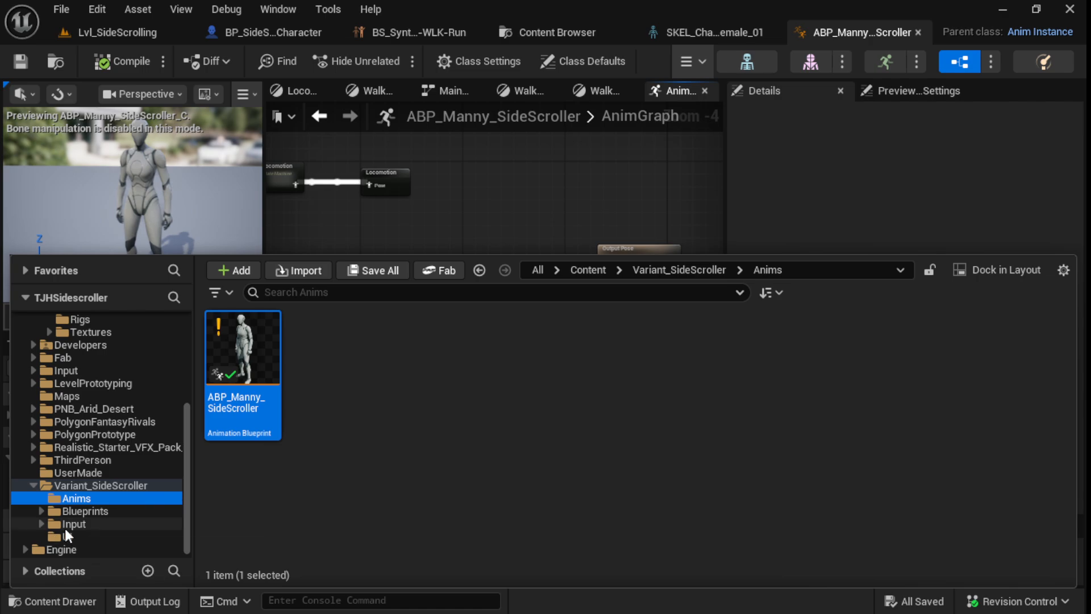
pyautogui.click(33, 485)
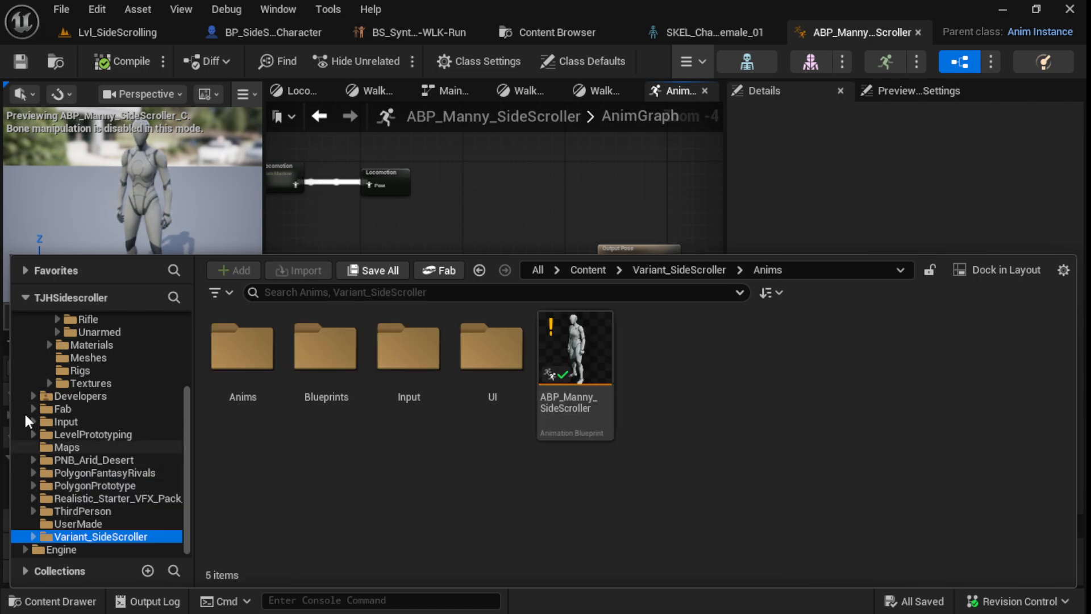
pyautogui.scroll(5, 104, 427)
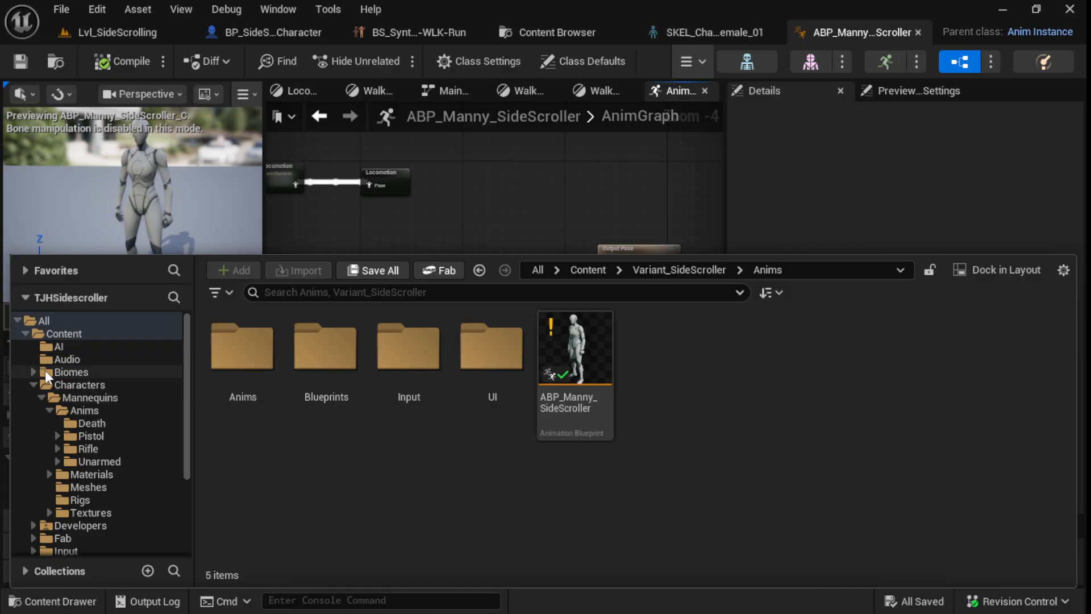
pyautogui.click(33, 385)
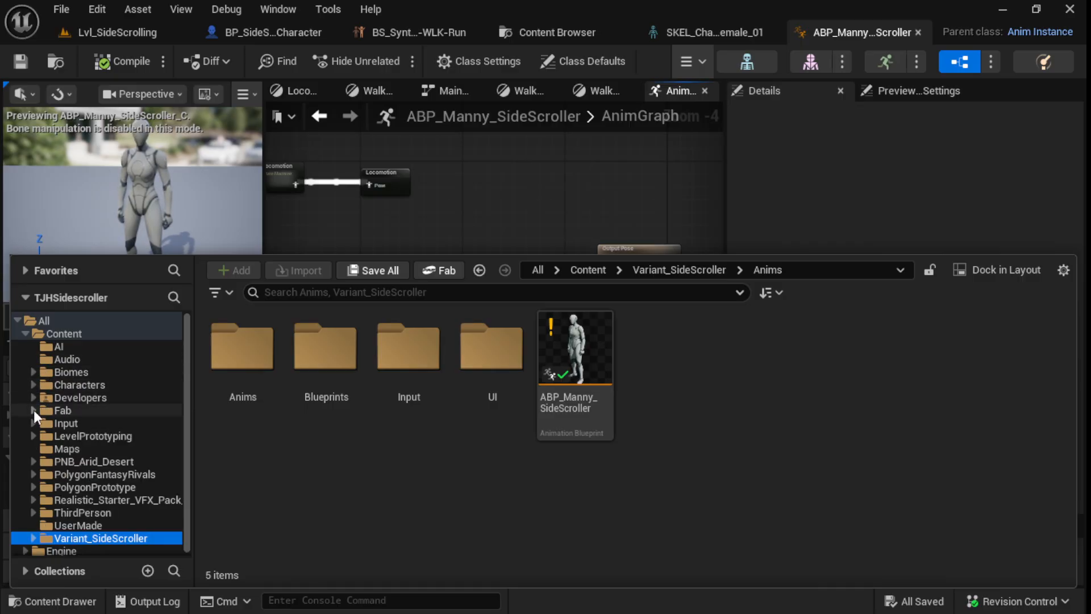
pyautogui.click(112, 473)
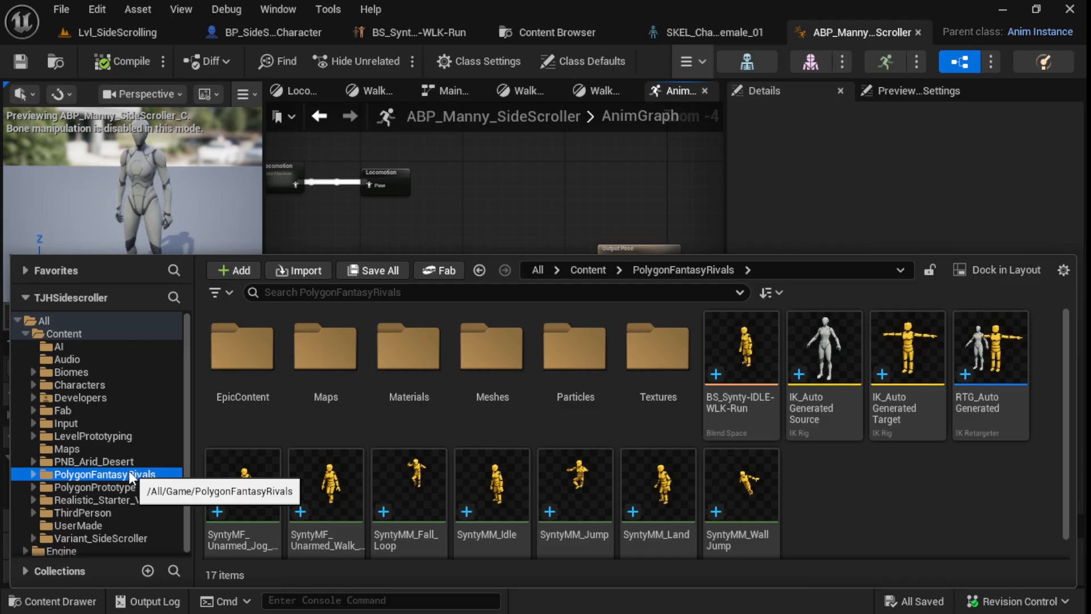
pyautogui.rightClick(842, 478)
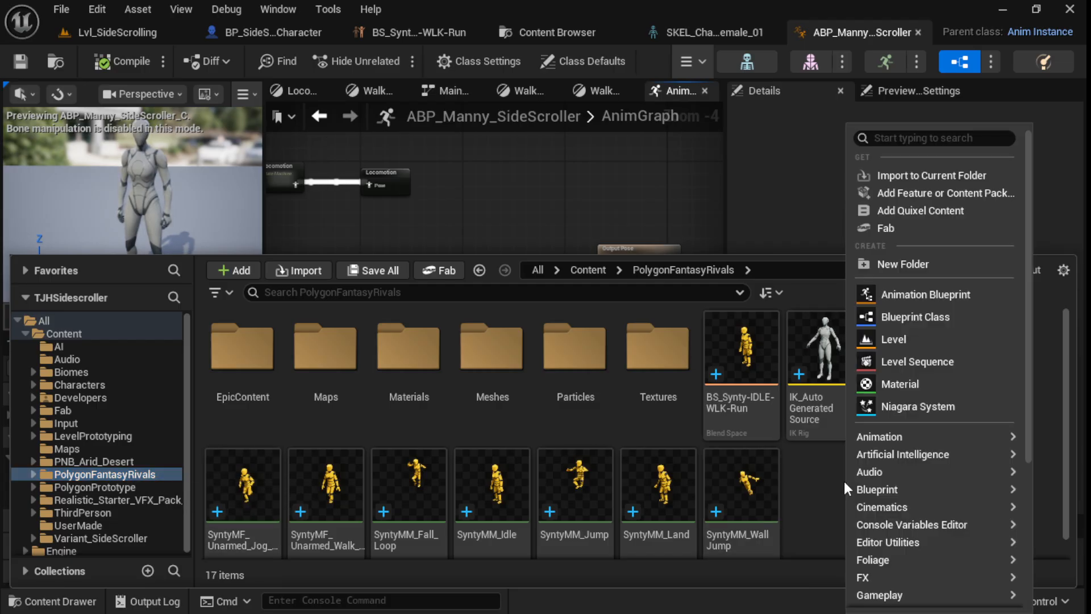
pyautogui.click(820, 517)
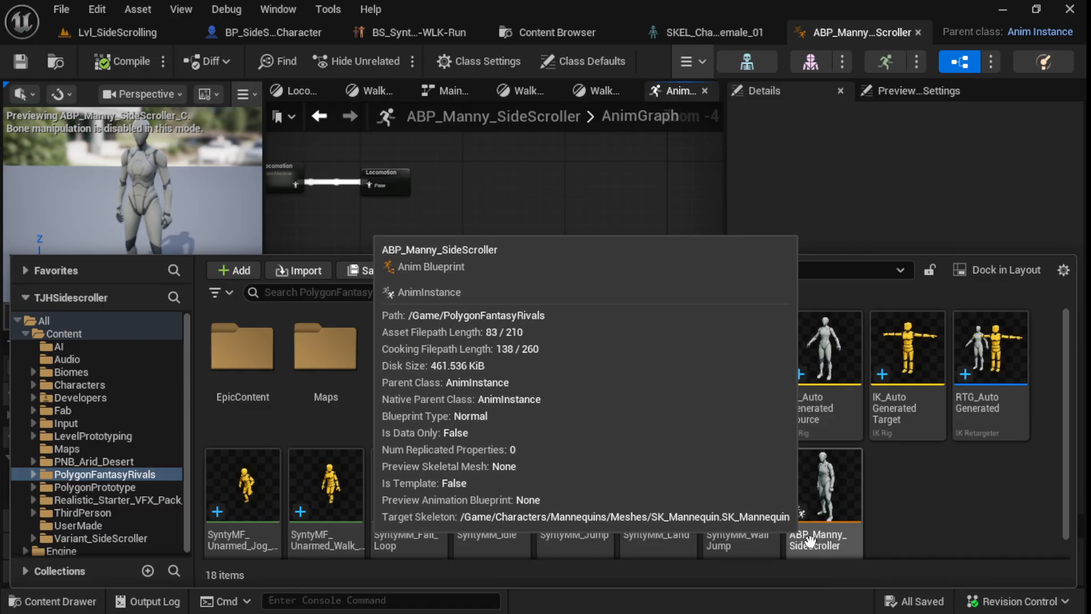
# - Rename the pasted animation blueprint in PolygonFantasyRivals as ABPABP_Synty_SideScroller
pyautogui.click(829, 542)
pyautogui.click(831, 544)
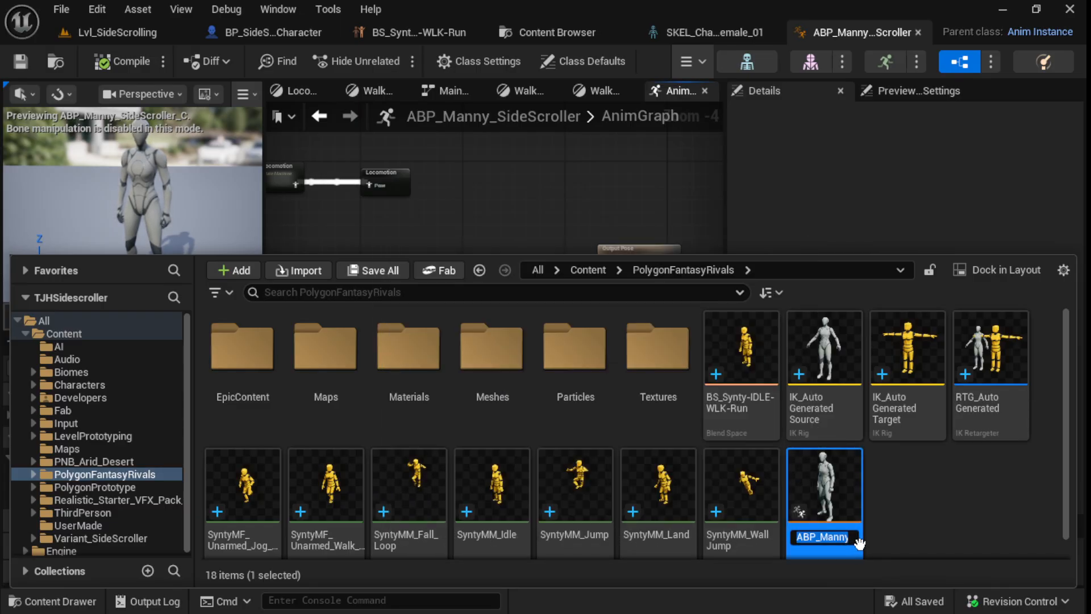
pyautogui.press('End')
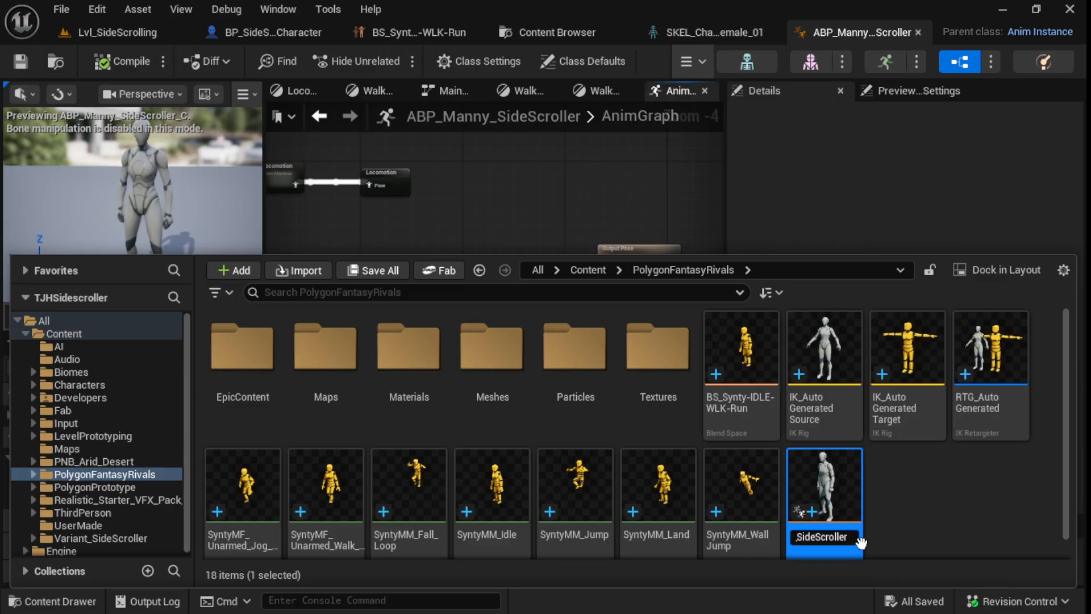
pyautogui.press('Left')
pyautogui.press('Left')
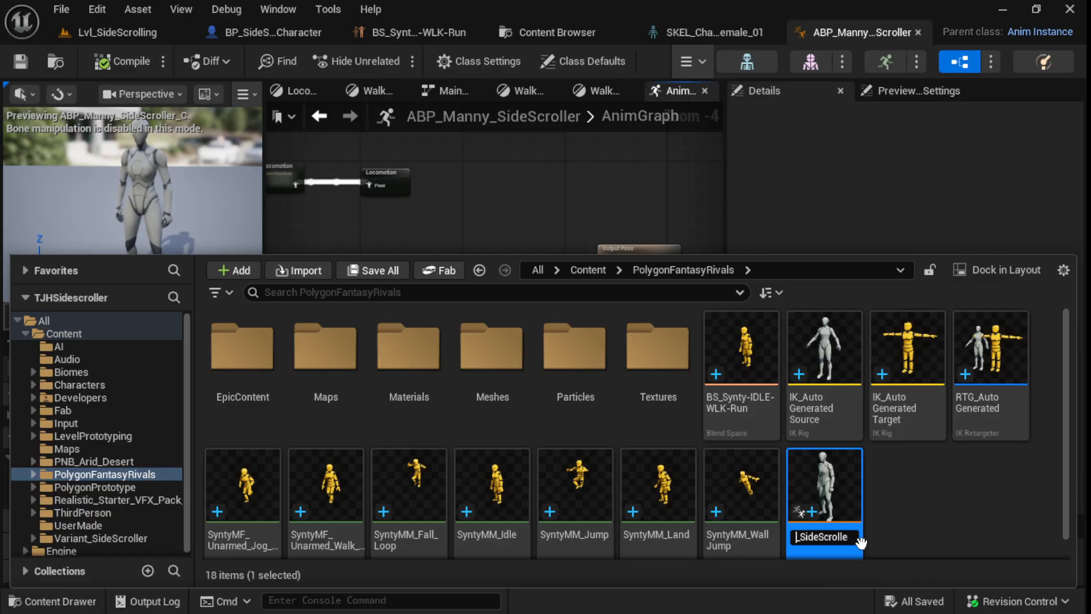
pyautogui.write('A_')
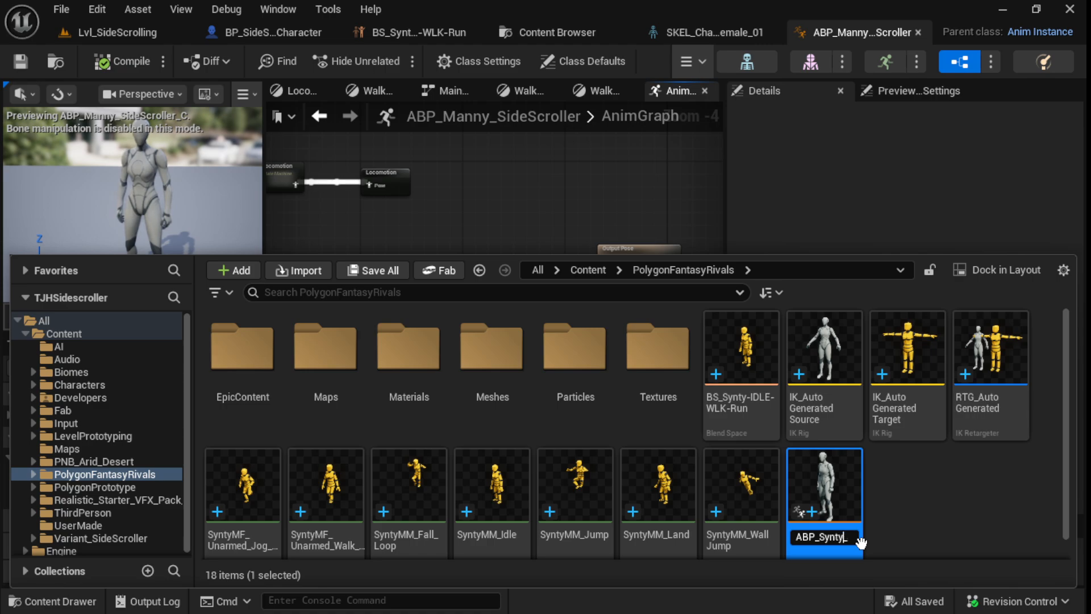
pyautogui.press('Return')
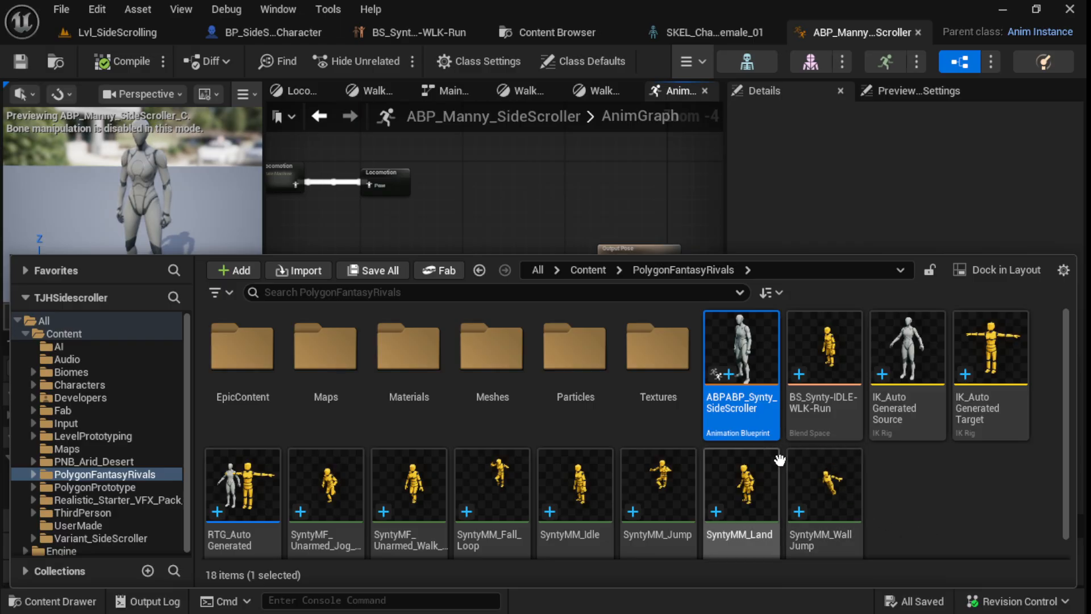
# - Open the ABPABP_Synty_SideScroller blueprint and check which preview meshes its preview scene settings offer
pyautogui.doubleClick(741, 338)
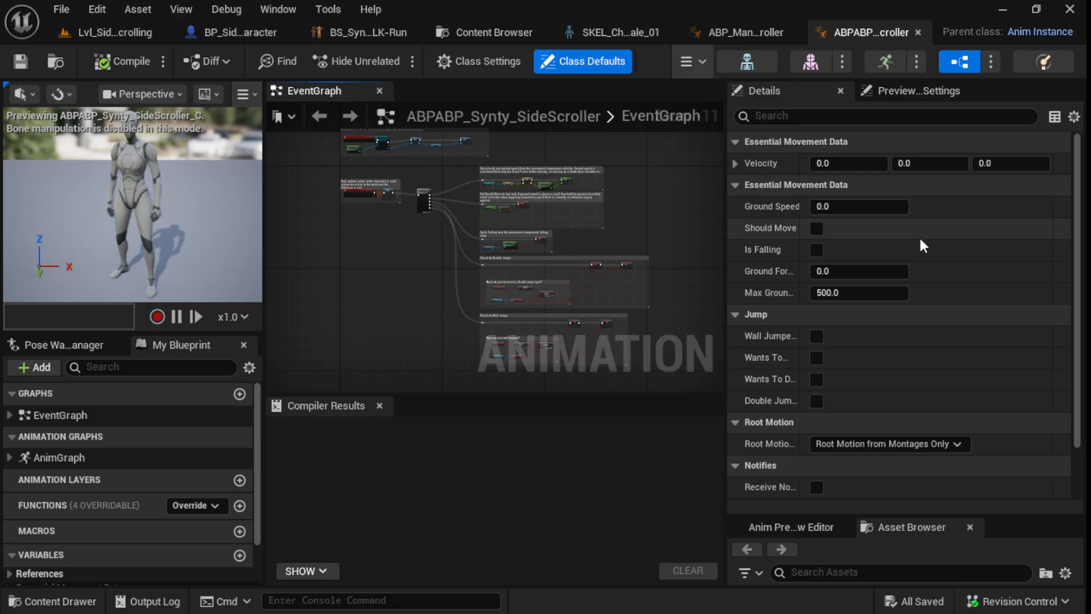
pyautogui.moveTo(432, 355)
pyautogui.mouseDown(button='right')
pyautogui.moveTo(440, 363)
pyautogui.moveTo(437, 350)
pyautogui.mouseUp(button='right')
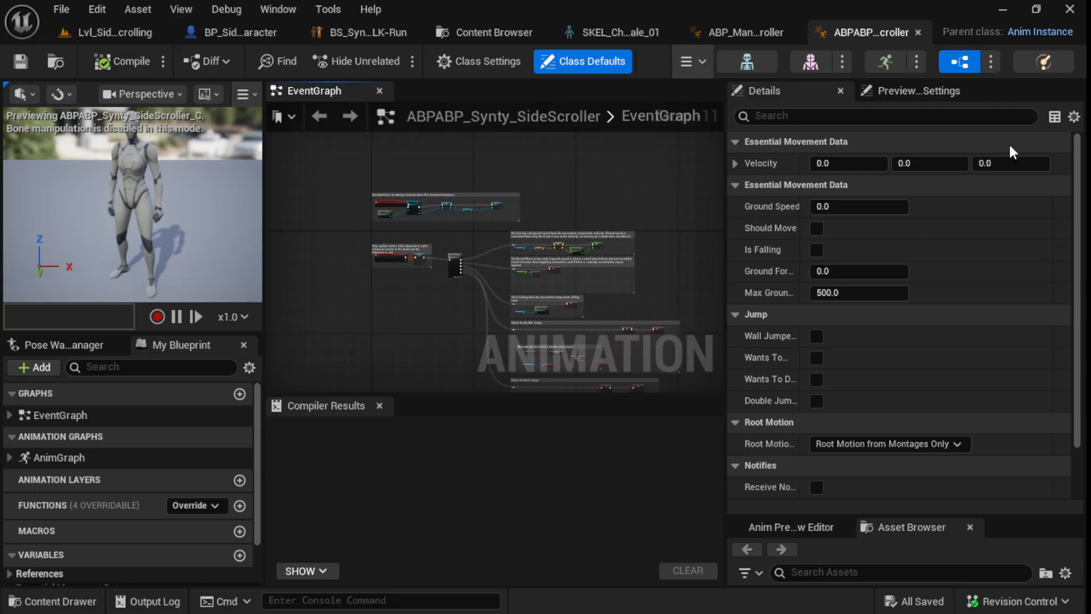
pyautogui.click(910, 93)
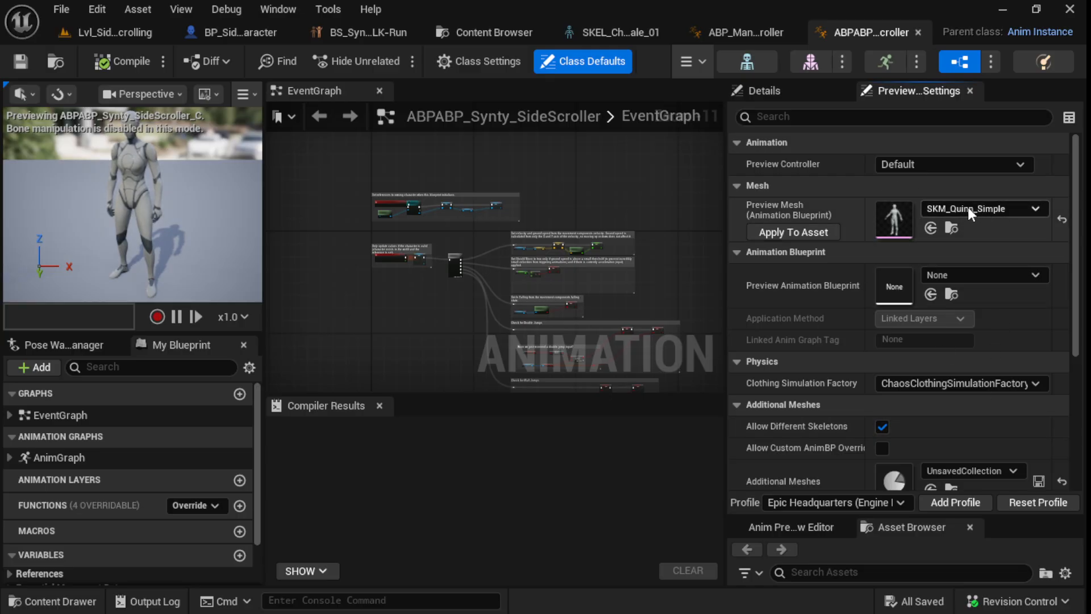
pyautogui.click(998, 209)
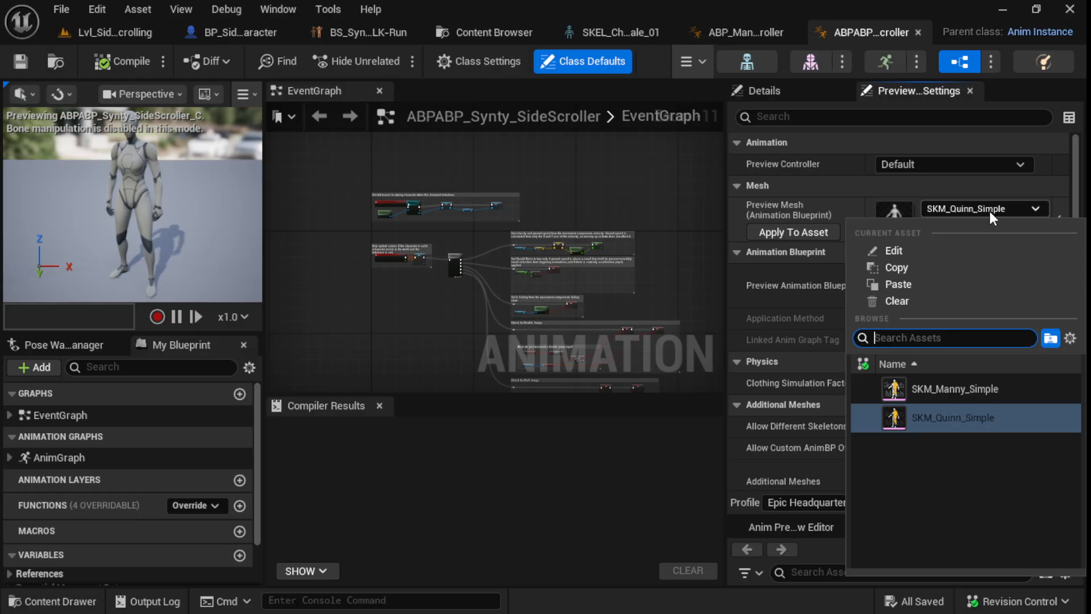
pyautogui.click(843, 186)
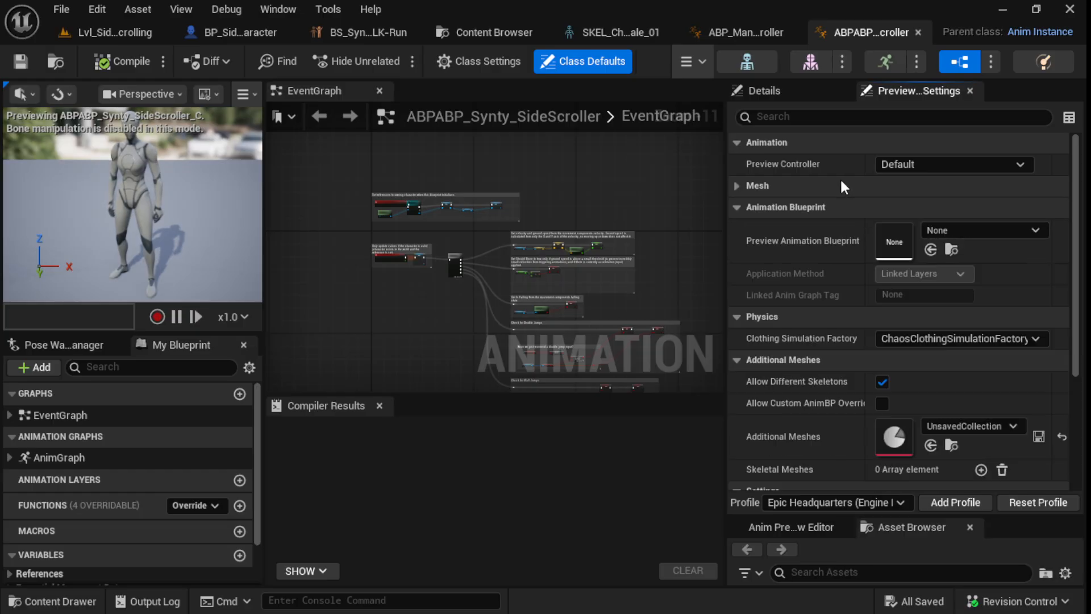
pyautogui.click(735, 186)
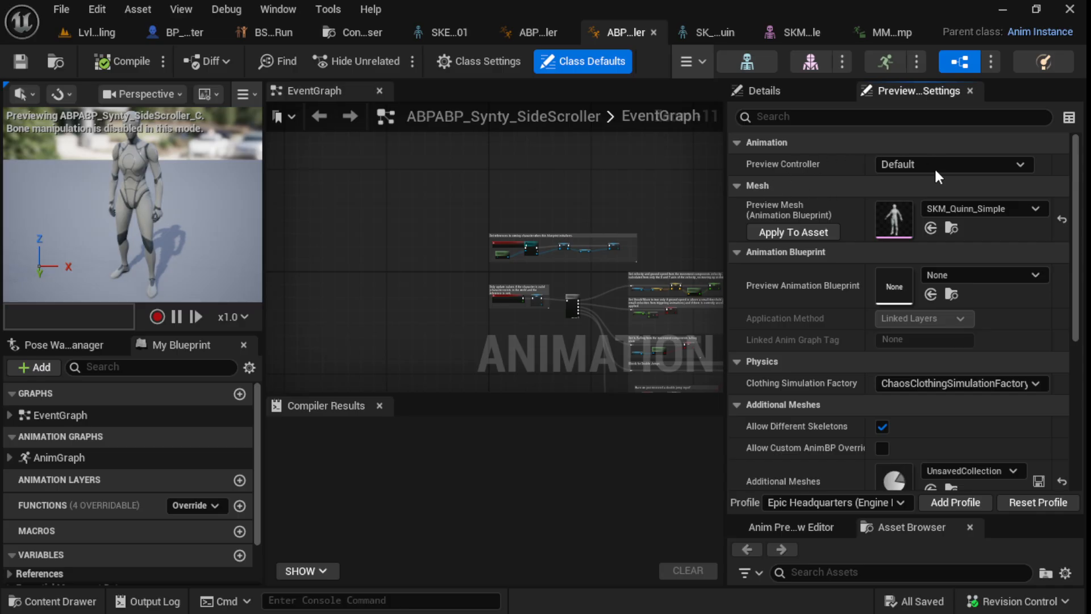
# - Set the blueprint's target skeleton to SKEL_Character_Dummy_Female_01 in the class settings
pyautogui.click(486, 59)
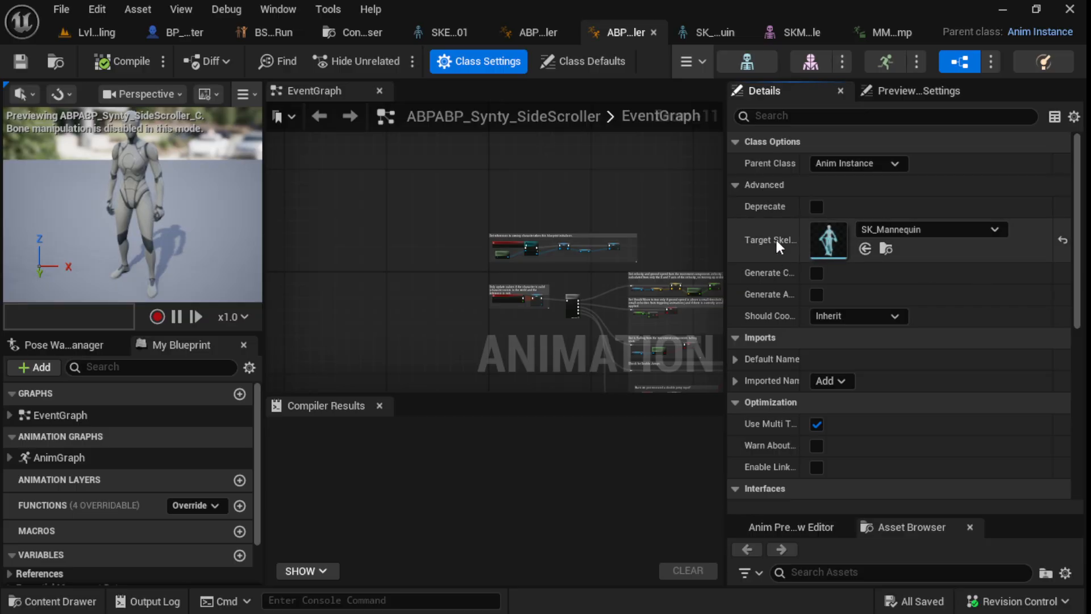
pyautogui.click(979, 229)
pyautogui.scroll(-5, 977, 463)
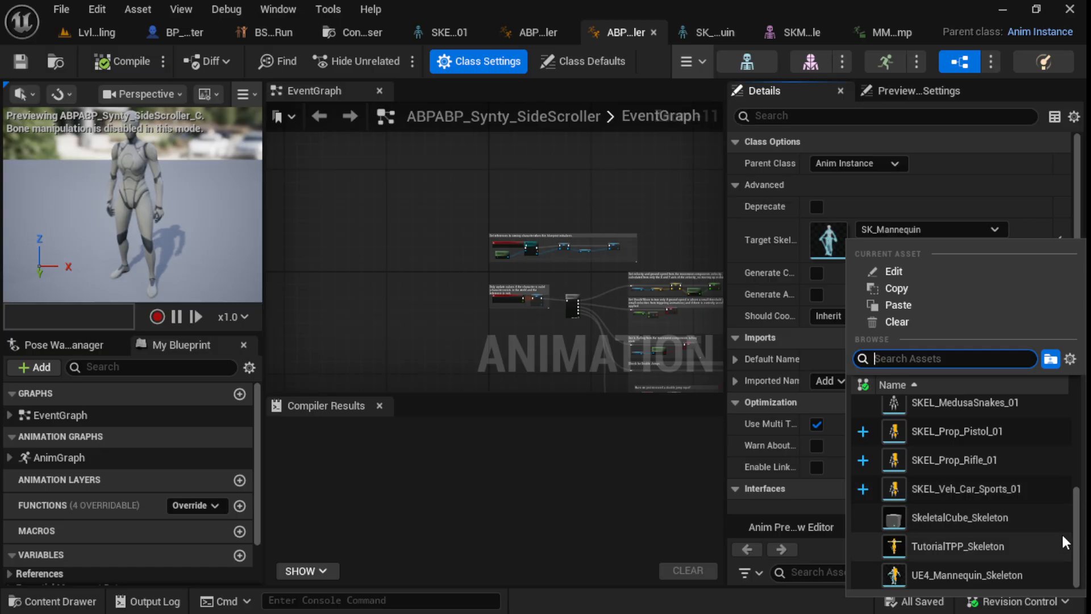
pyautogui.moveTo(1073, 538); pyautogui.dragTo(1062, 496)
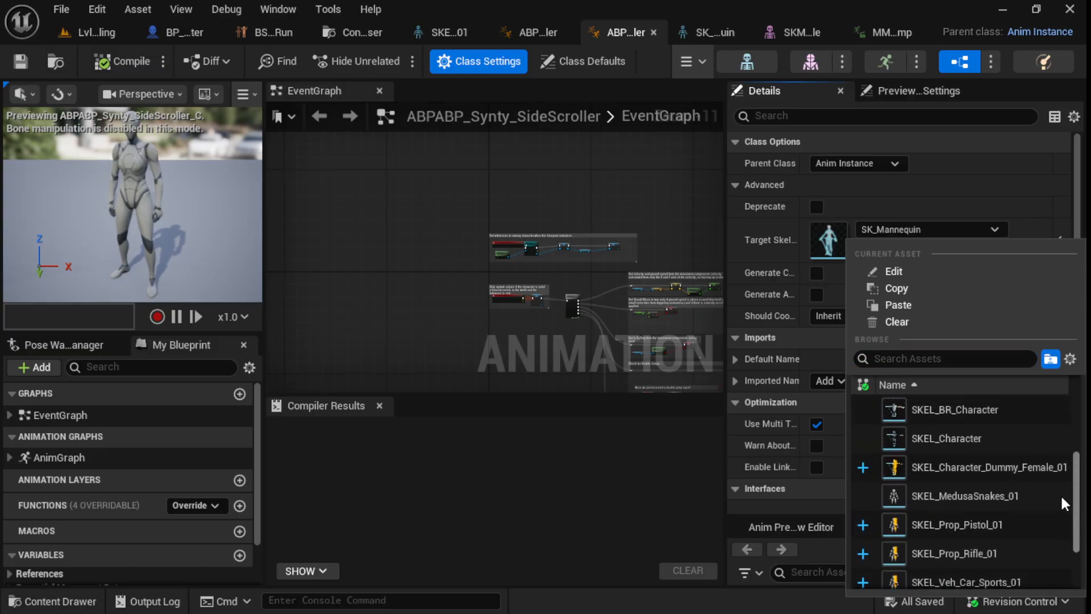
pyautogui.click(937, 468)
pyautogui.click(181, 283)
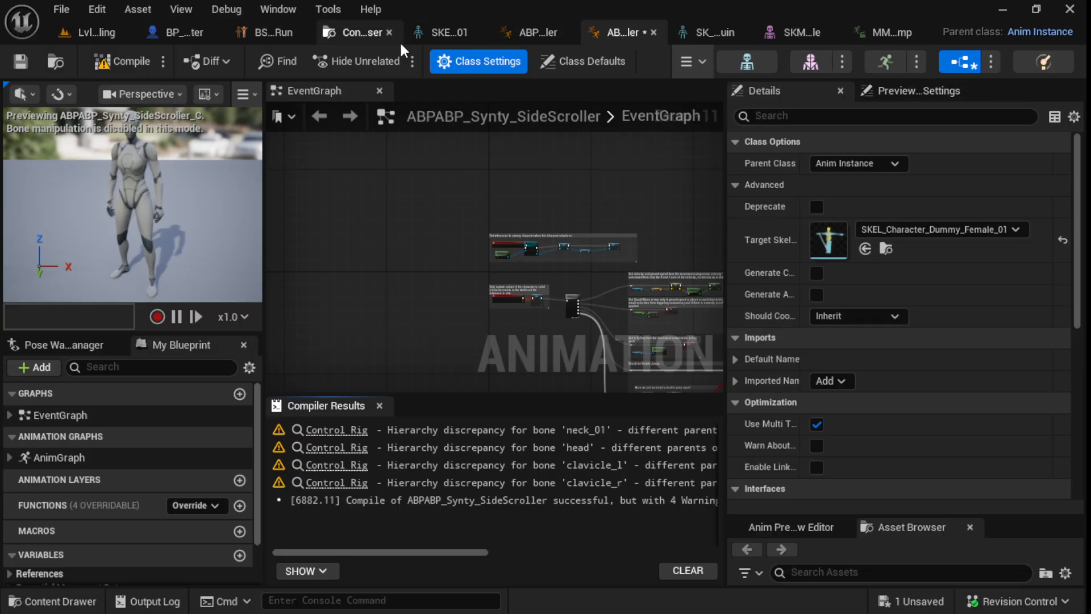
# - Clear and close the compiler results, and save and close the ABPABP_Synty_SideScroller blueprint
pyautogui.moveTo(625, 29); pyautogui.dragTo(280, 36)
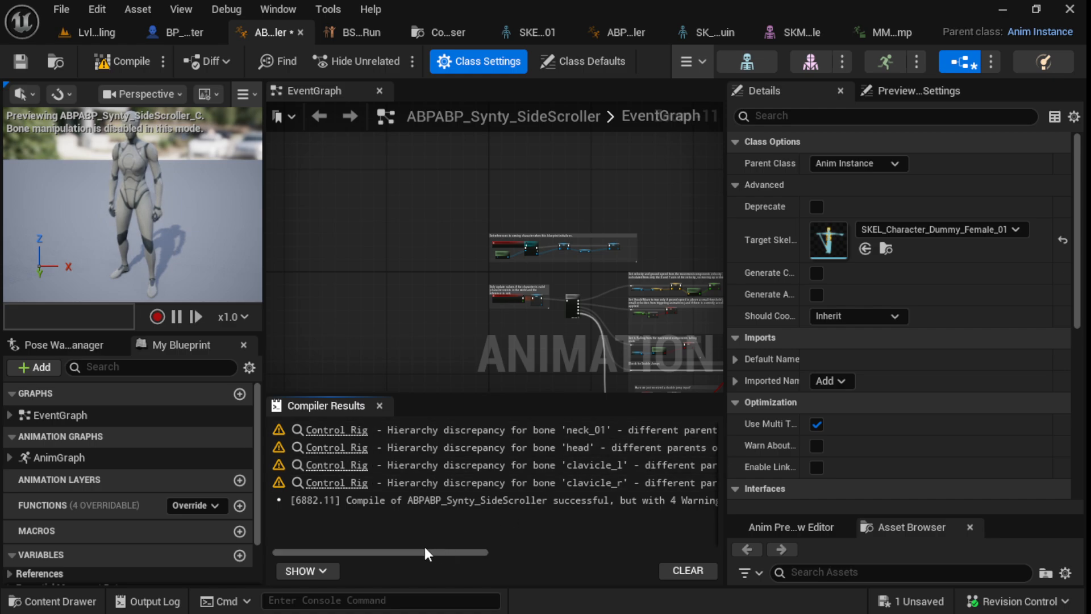
pyautogui.click(682, 571)
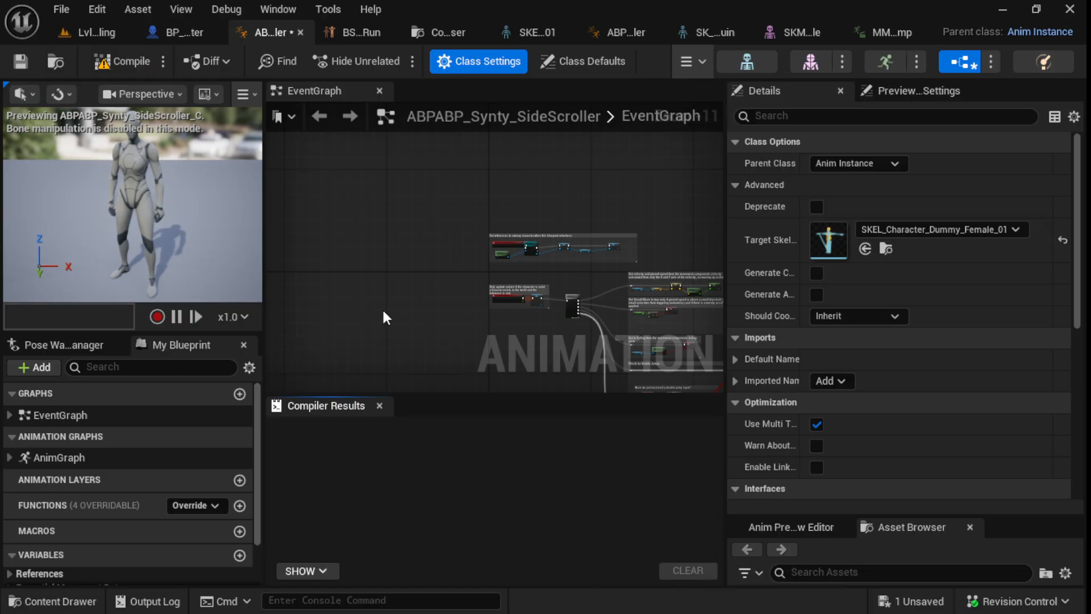
pyautogui.click(379, 405)
pyautogui.moveTo(588, 411); pyautogui.dragTo(460, 431, button='right')
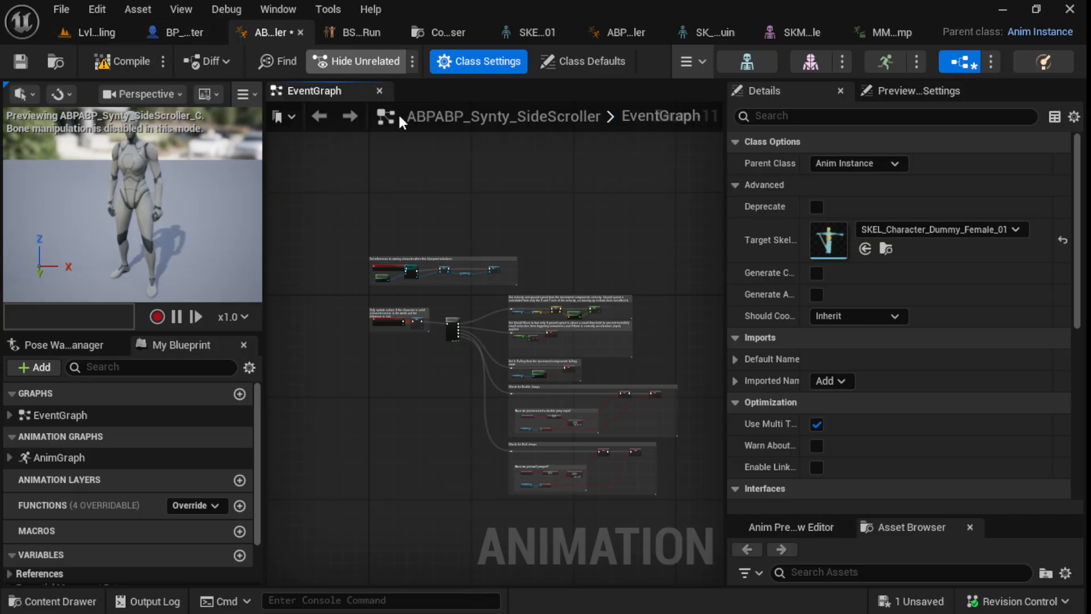
pyautogui.hotkey('ctrl', 's')
pyautogui.click(299, 30)
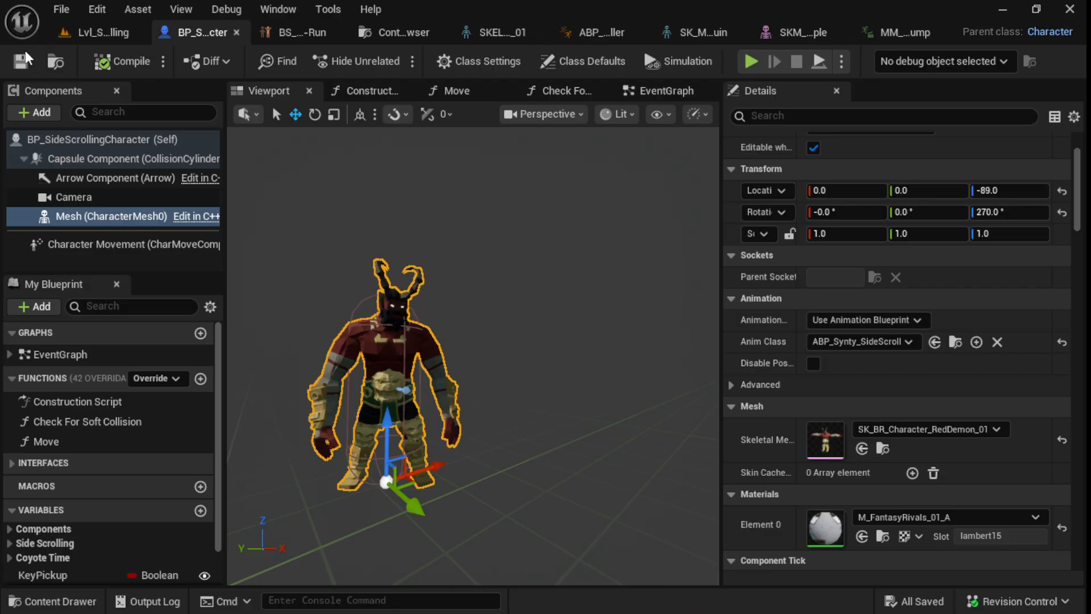
# - Reopen ABPABP_Synty_SideScroller from the PolygonFantasyRivals folder, recompile it and check its preview mesh setting
pyautogui.click(72, 600)
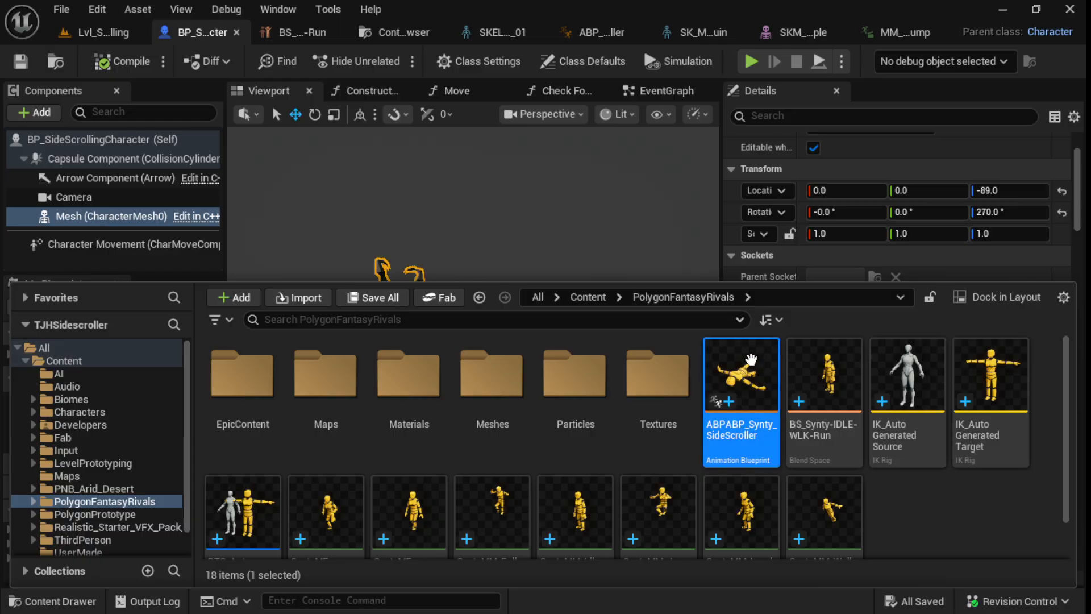
pyautogui.doubleClick(722, 380)
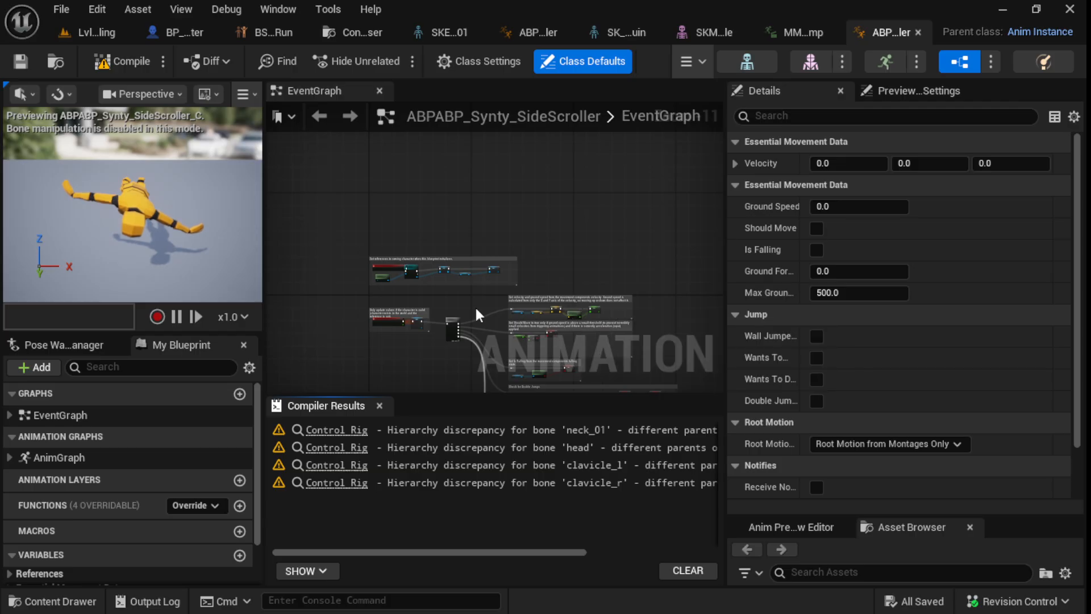
pyautogui.click(132, 62)
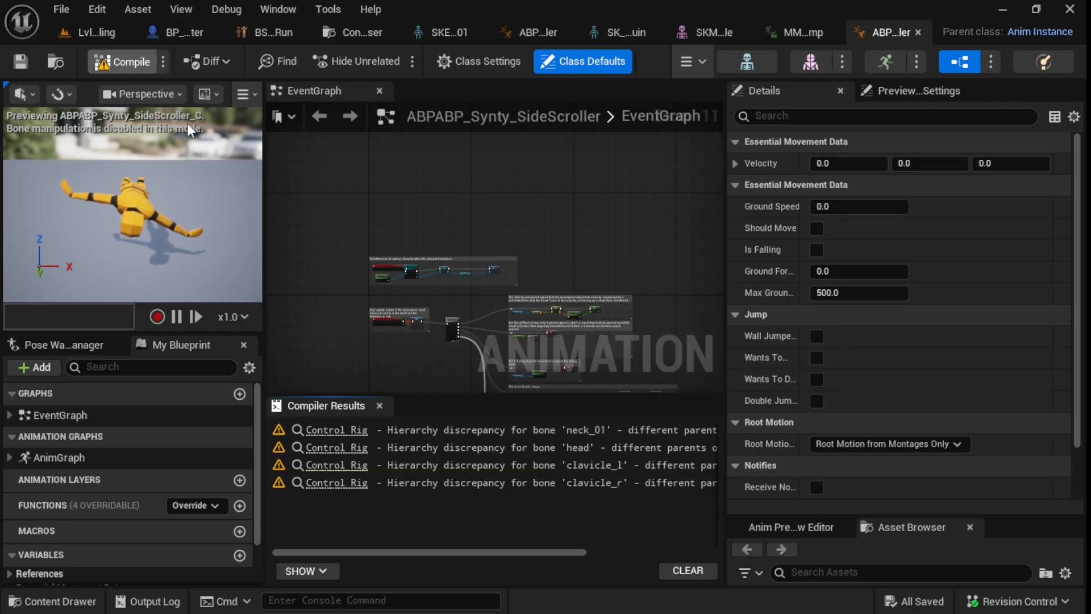
pyautogui.moveTo(365, 343); pyautogui.dragTo(362, 247, button='right')
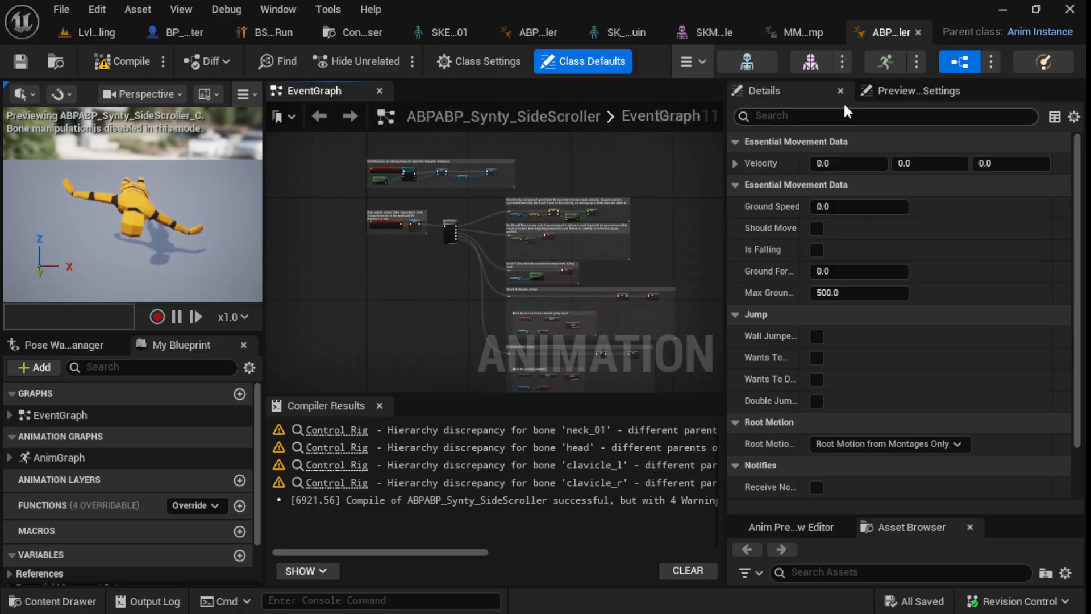
pyautogui.click(889, 91)
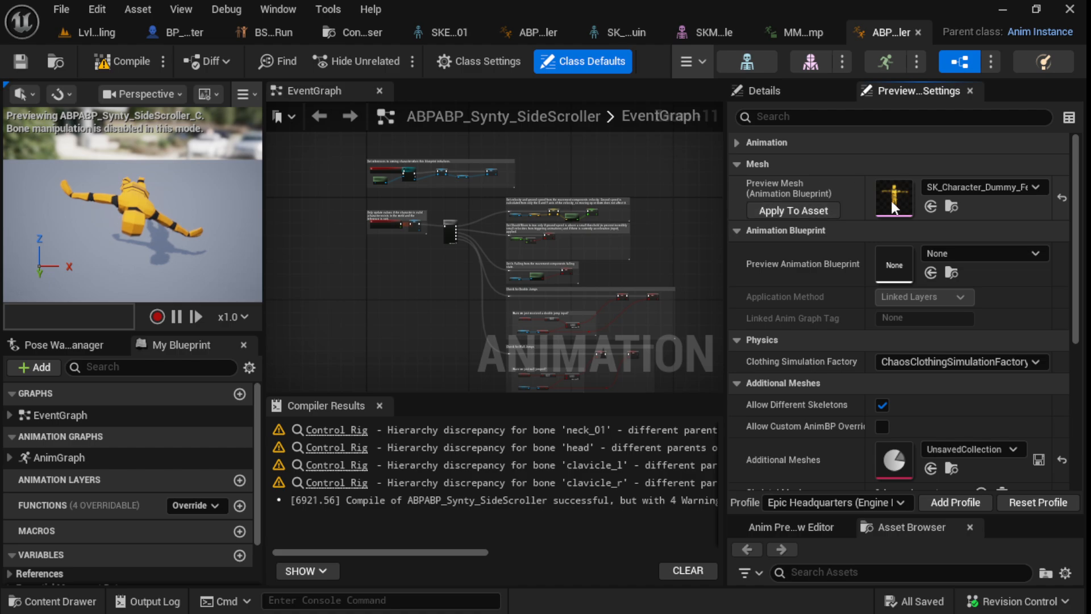
pyautogui.scroll(6, 458, 284)
pyautogui.moveTo(385, 280); pyautogui.dragTo(485, 433, button='right')
pyautogui.moveTo(375, 332); pyautogui.dragTo(463, 316, button='right')
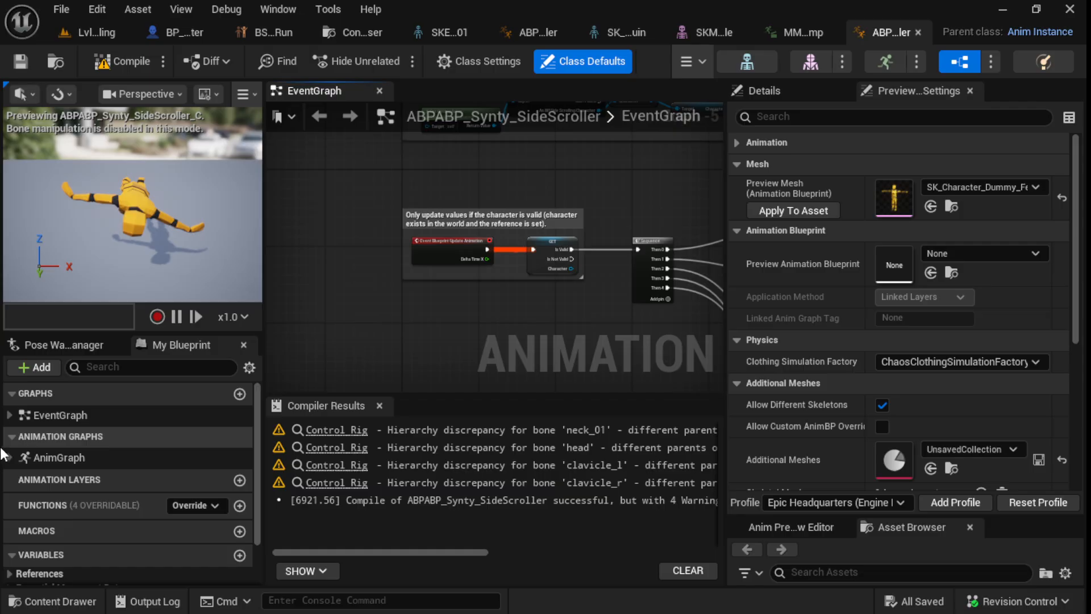
# - Open the Idle state of the AnimGraph's Locomotion state machine and close the compiler results
pyautogui.click(9, 458)
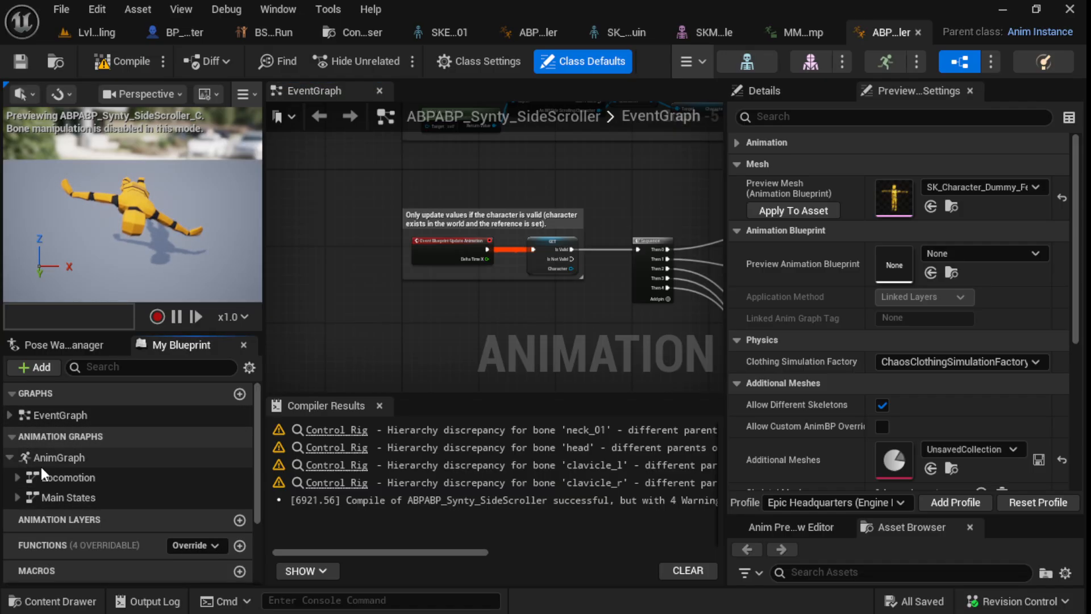
pyautogui.click(17, 477)
pyautogui.scroll(-2, 114, 482)
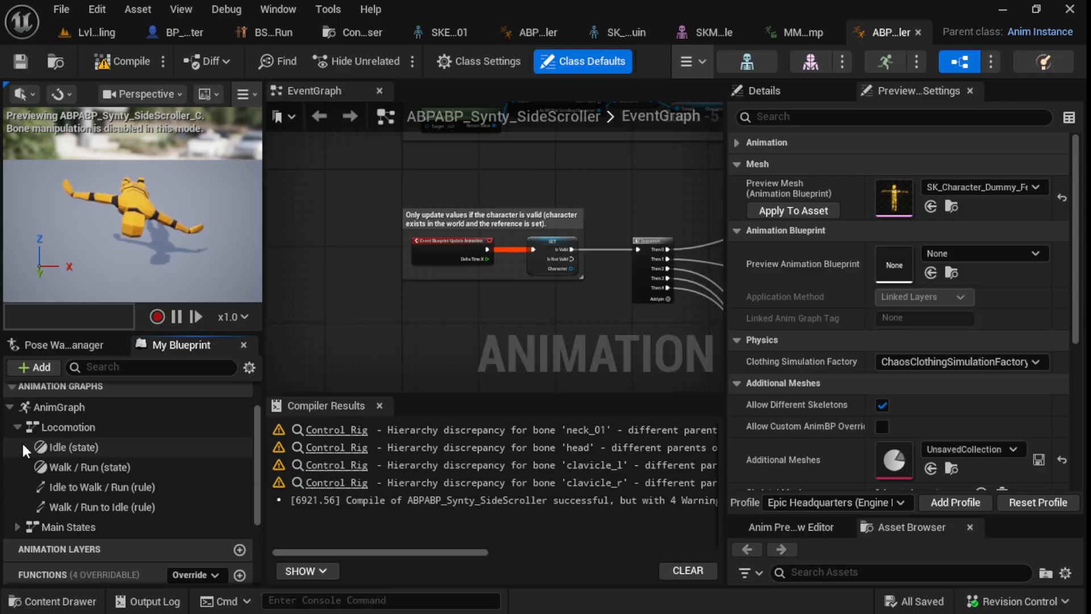
pyautogui.click(57, 447)
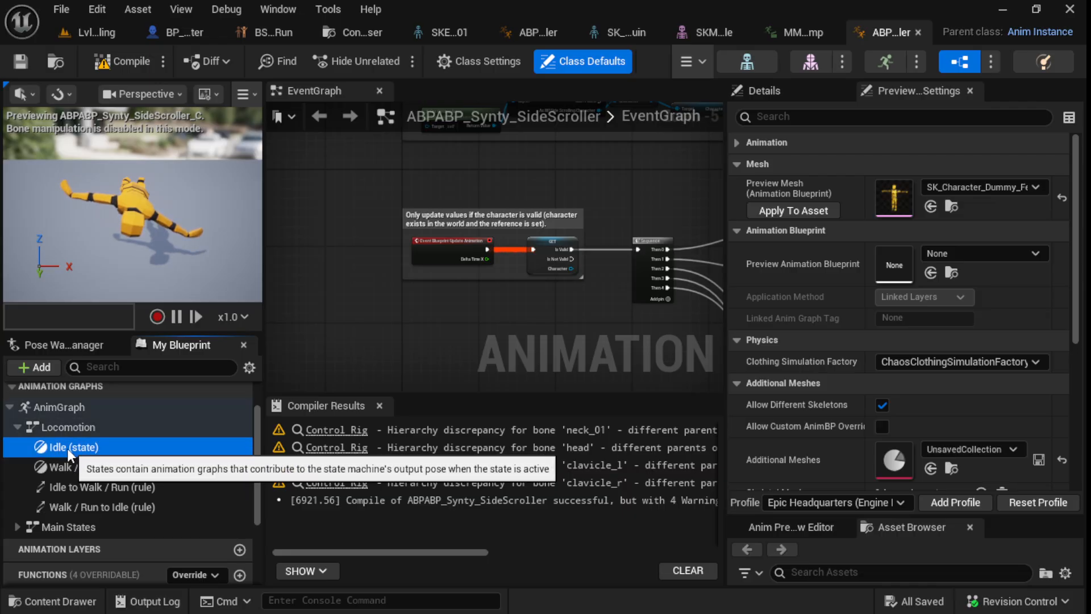
pyautogui.doubleClick(67, 449)
pyautogui.click(375, 228)
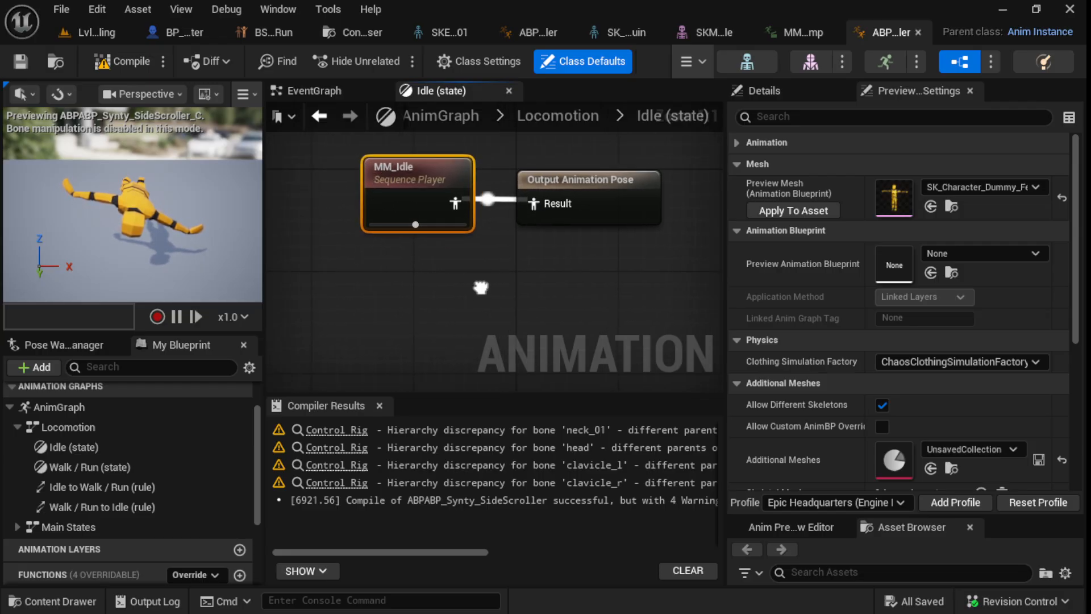
pyautogui.click(380, 405)
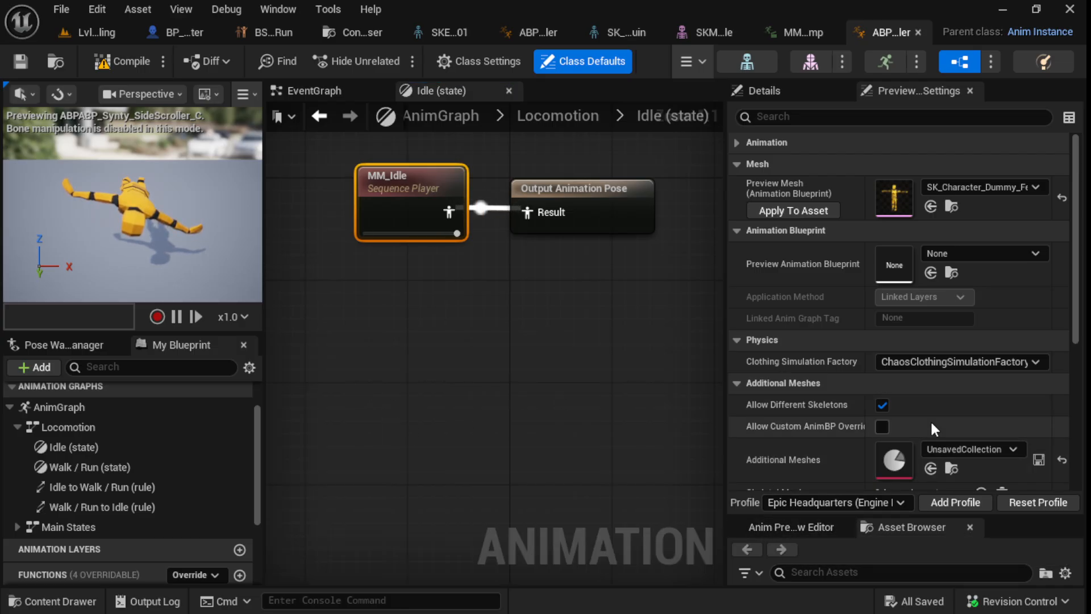
# - Add the SyntyMM_Idle sequence to the Idle state, connect it to the output pose in place of MM_Idle, and compile
pyautogui.moveTo(820, 514); pyautogui.dragTo(841, 293)
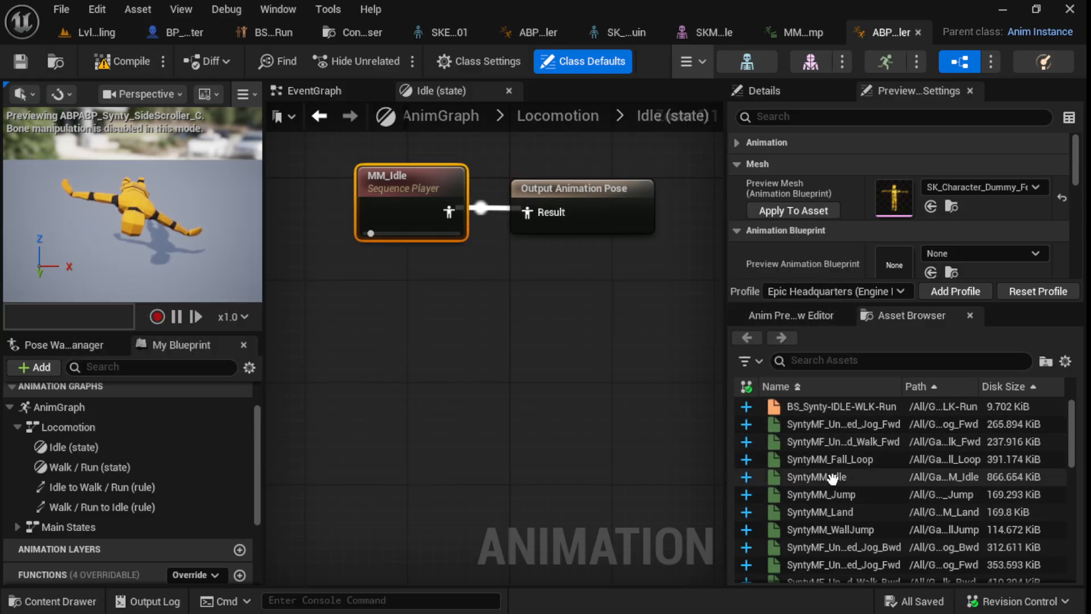
pyautogui.moveTo(838, 478)
pyautogui.moveTo(822, 478); pyautogui.dragTo(530, 212)
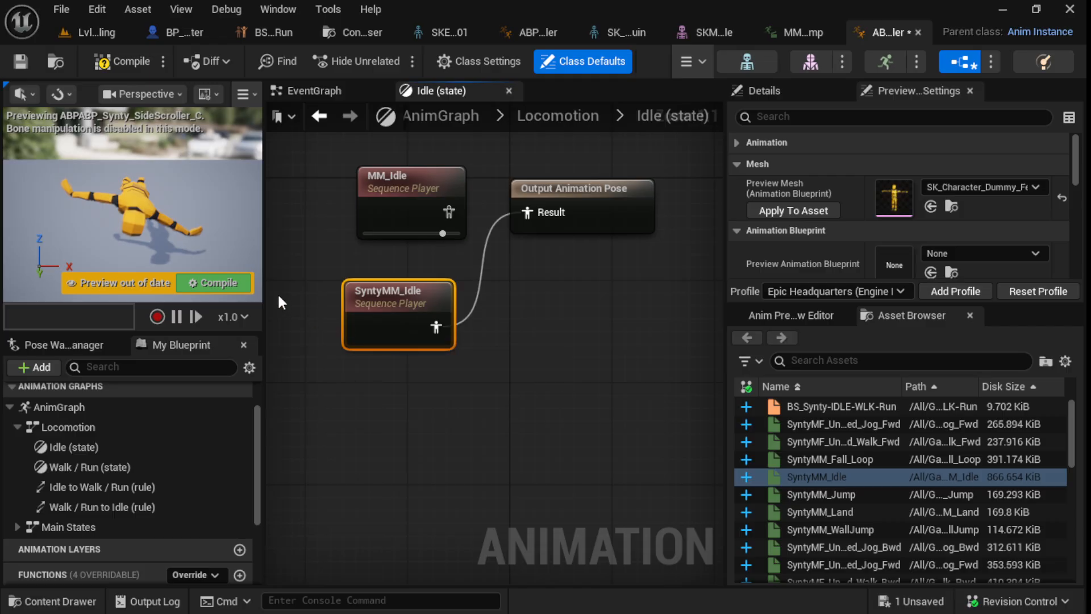
pyautogui.click(239, 284)
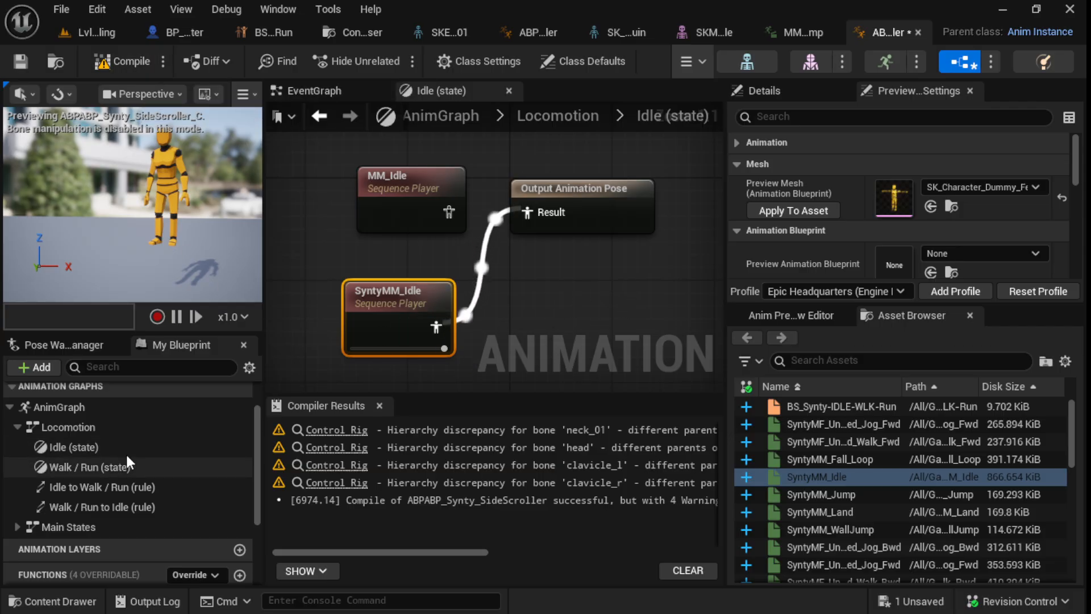
# - Open the Walk / Run state and add the BS_Synty-IDLE-WLK-Run blend space below the existing player
pyautogui.doubleClick(94, 468)
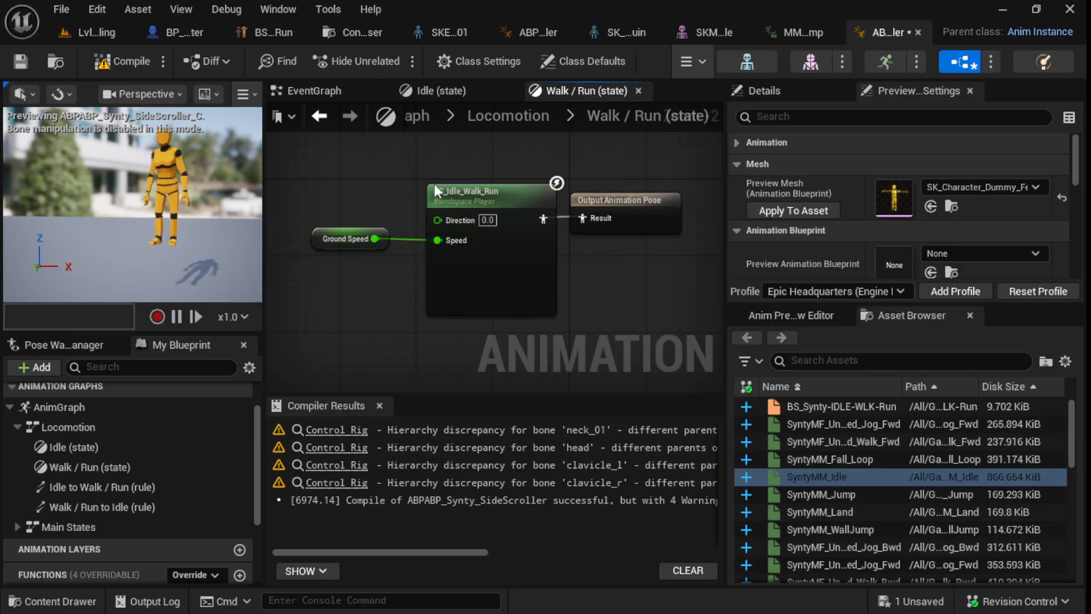
pyautogui.moveTo(793, 407); pyautogui.dragTo(501, 332)
pyautogui.click(546, 198)
pyautogui.moveTo(408, 229); pyautogui.dragTo(446, 240)
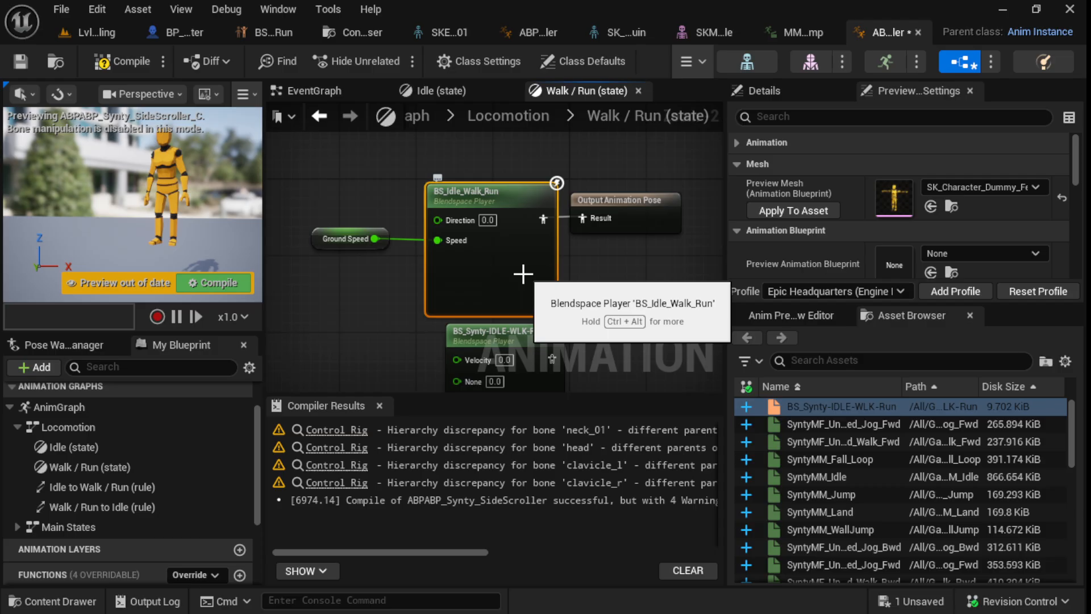
pyautogui.moveTo(434, 234)
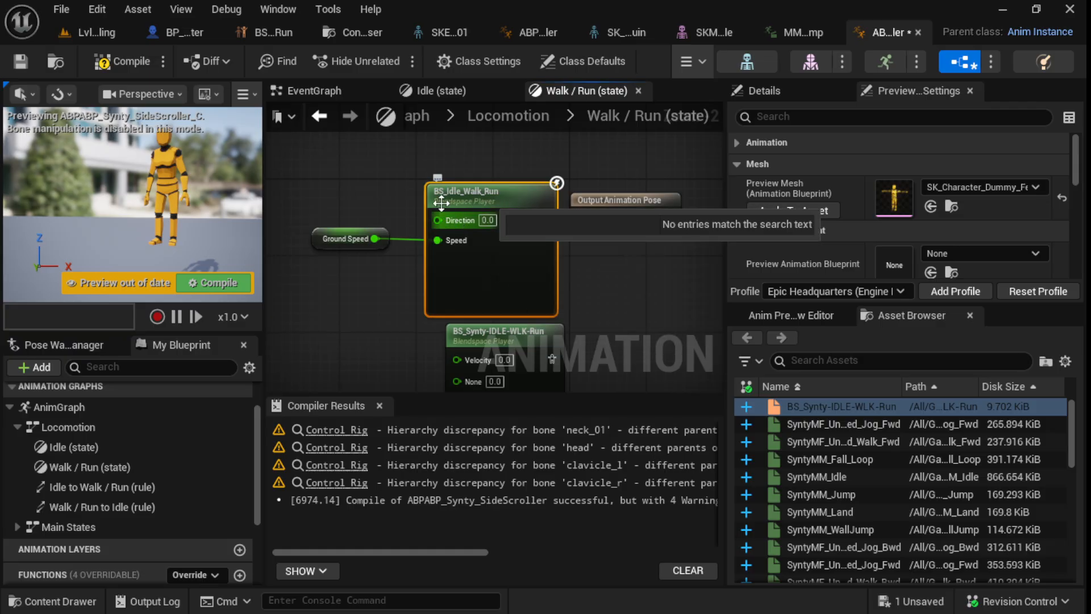
pyautogui.moveTo(619, 327); pyautogui.dragTo(623, 285, button='right')
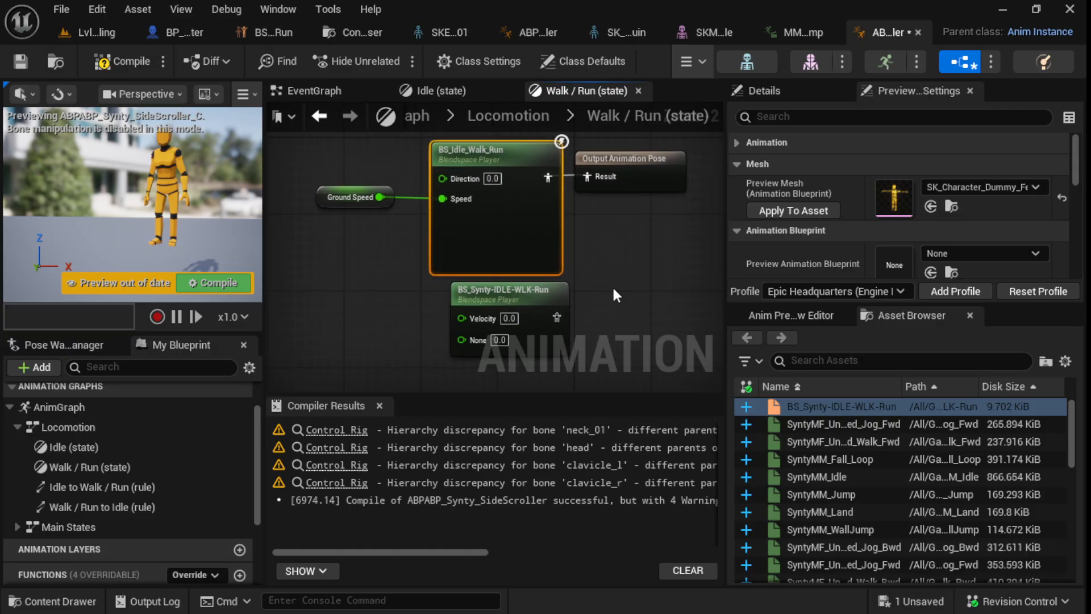
# - Replace BS_Idle_Walk_Run with BS_Synty-IDLE-WLK-Run, wiring Ground Speed into Velocity and its pose into Result, and compile
pyautogui.moveTo(557, 318); pyautogui.dragTo(591, 176)
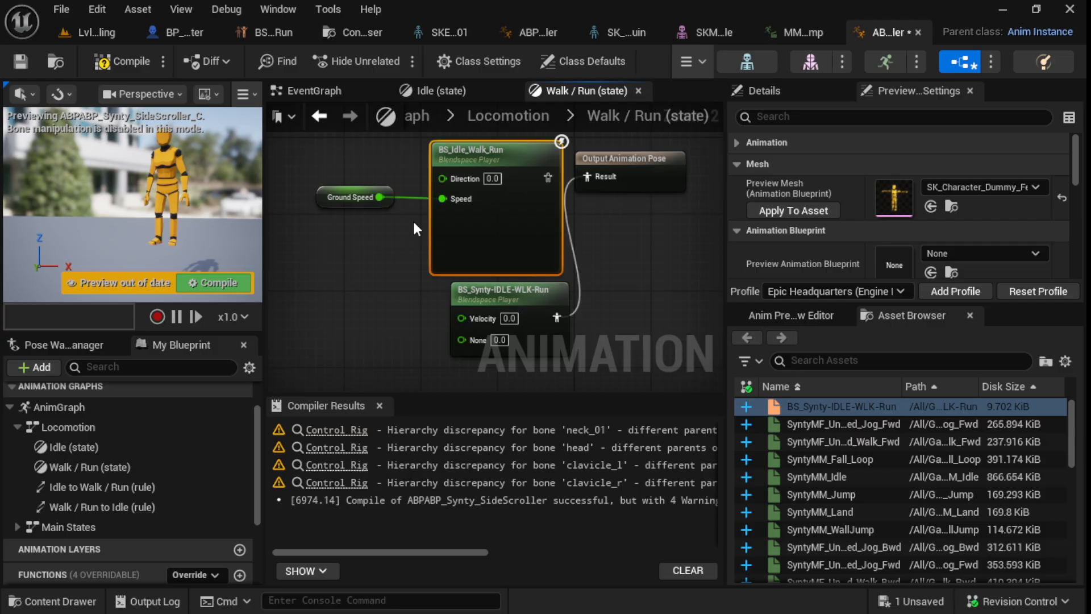
pyautogui.moveTo(379, 197); pyautogui.dragTo(460, 316)
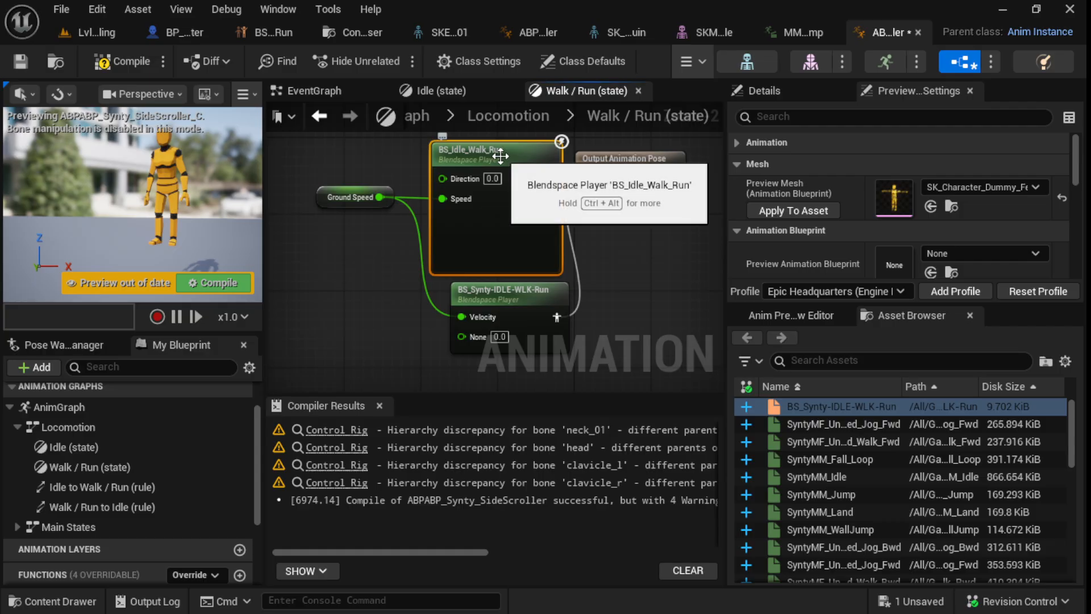
pyautogui.press('Delete')
pyautogui.moveTo(536, 295); pyautogui.dragTo(497, 179)
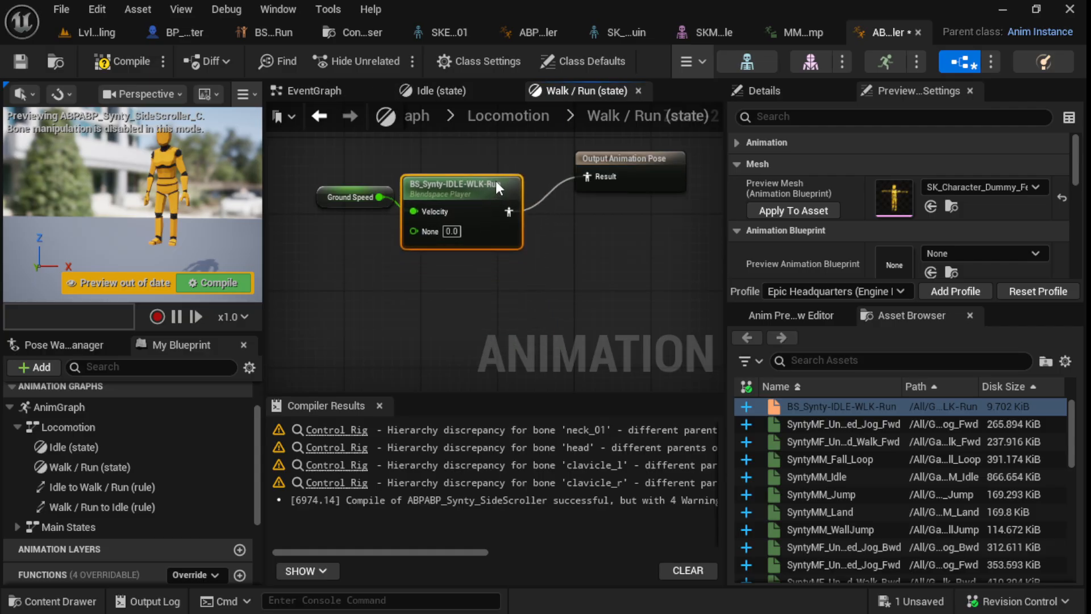
pyautogui.click(219, 279)
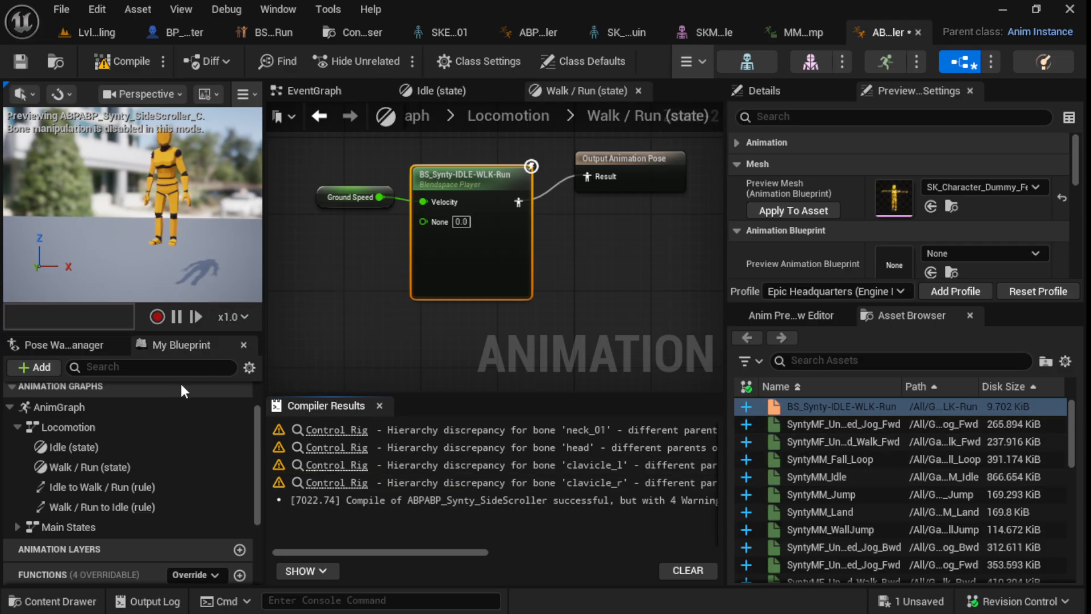
# - Expand the Main States state machine and inspect the node setup in its Locomotion state
pyautogui.scroll(-2, 165, 467)
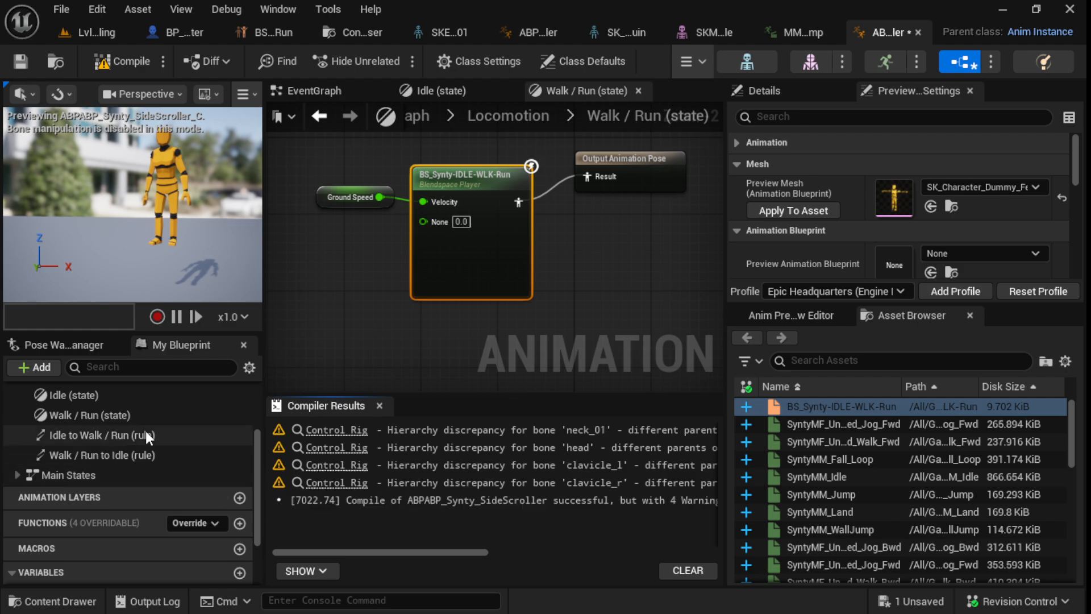
pyautogui.click(20, 475)
pyautogui.scroll(-2, 124, 455)
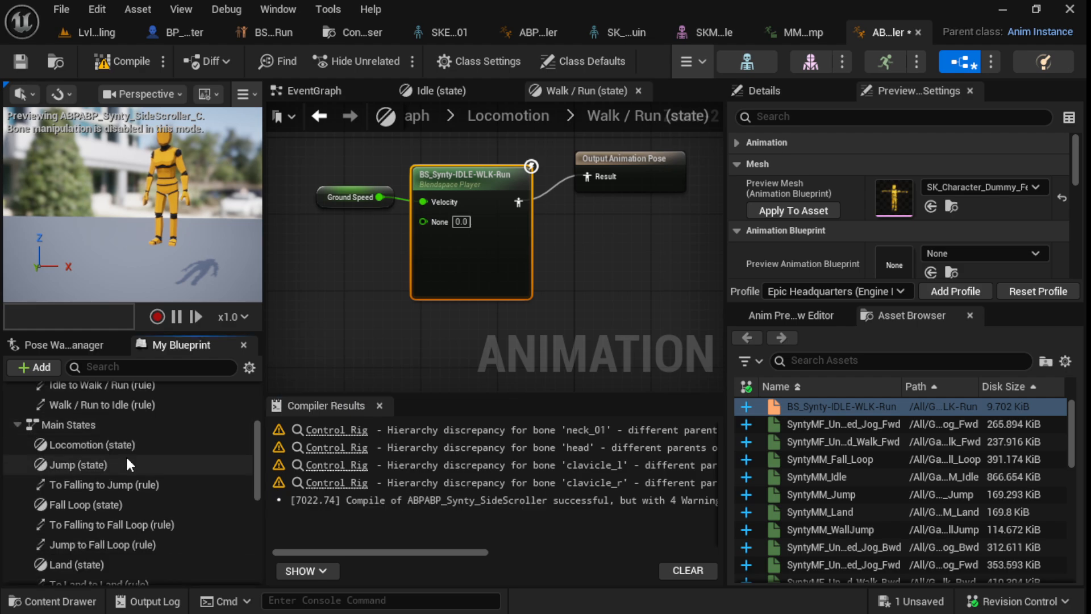
pyautogui.doubleClick(69, 445)
pyautogui.moveTo(398, 336)
pyautogui.mouseDown(button='right')
pyautogui.moveTo(463, 340)
pyautogui.moveTo(418, 336)
pyautogui.mouseUp(button='right')
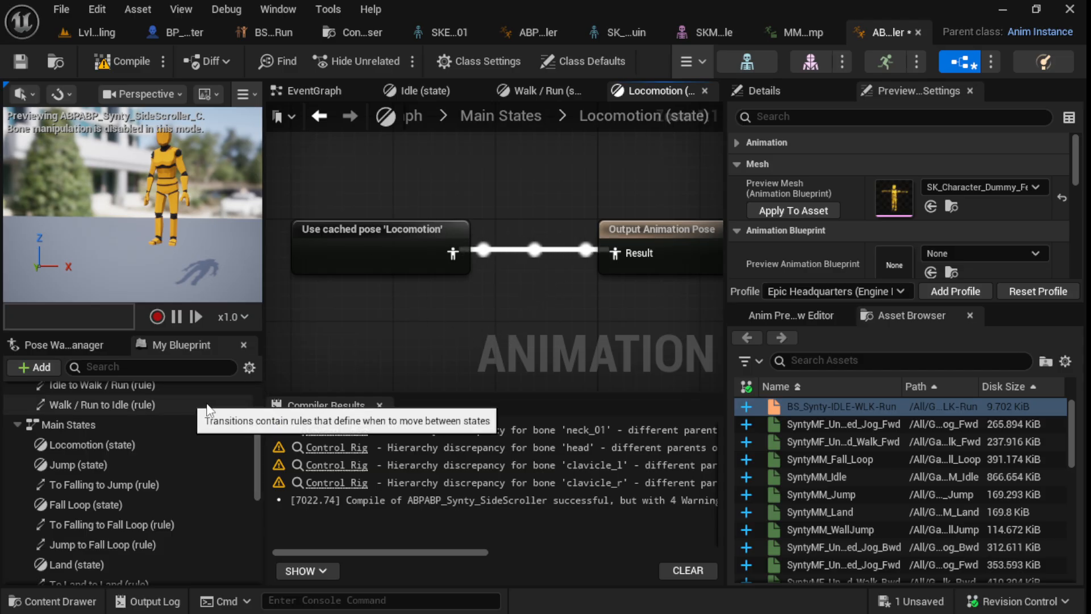
# - In the Jump state, add SyntyMM_Jump, connect it to the output pose in place of MM_Jump, and compile
pyautogui.doubleClick(84, 466)
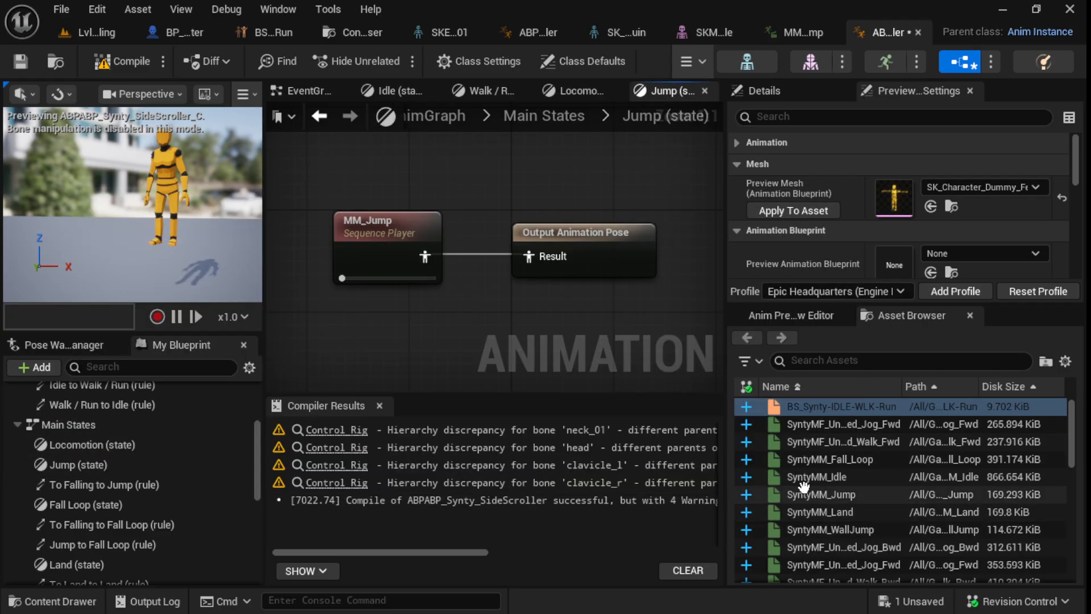
pyautogui.moveTo(807, 495); pyautogui.dragTo(366, 321)
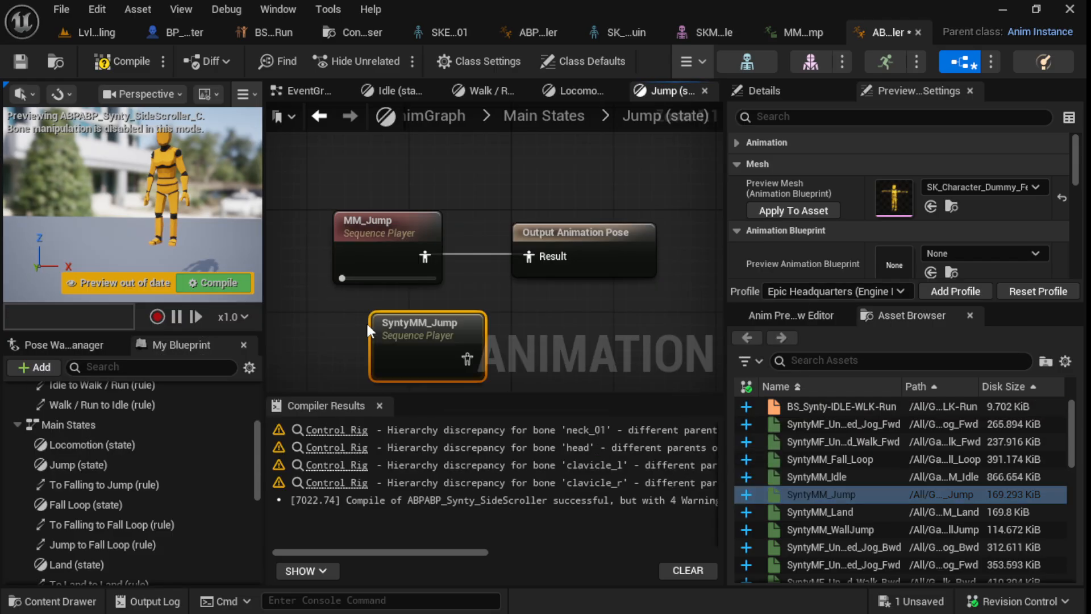
pyautogui.moveTo(467, 359); pyautogui.dragTo(528, 256)
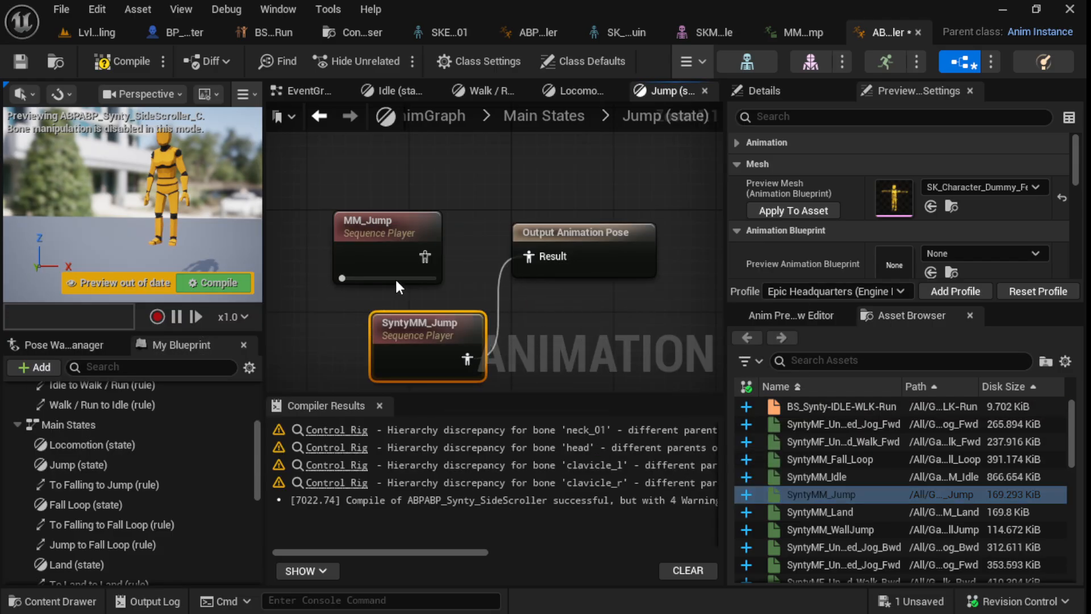
pyautogui.moveTo(384, 232); pyautogui.dragTo(431, 190)
pyautogui.moveTo(422, 324); pyautogui.dragTo(423, 260)
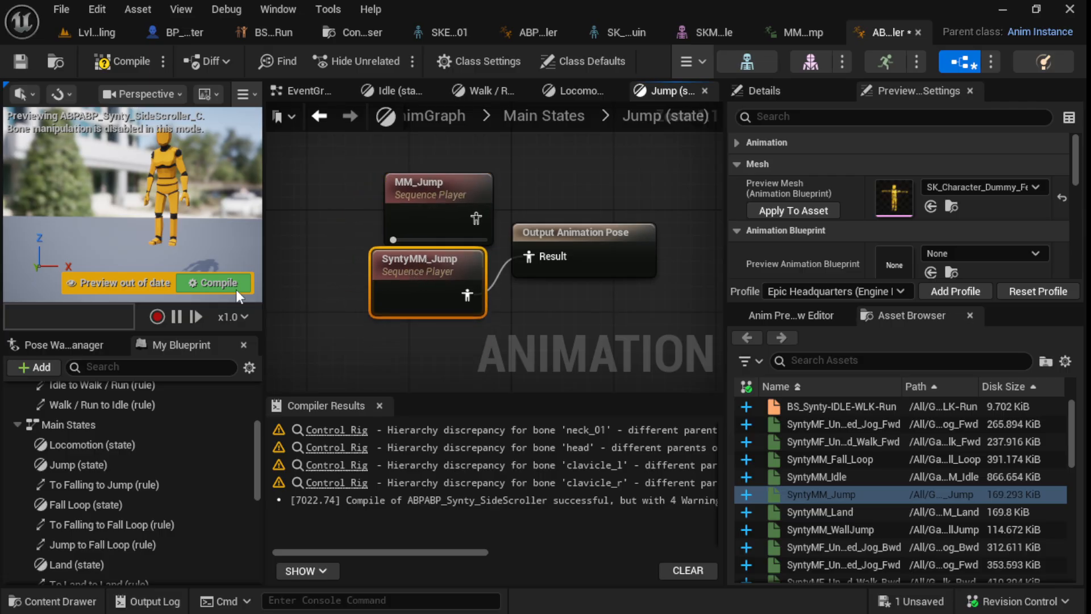
pyautogui.click(210, 293)
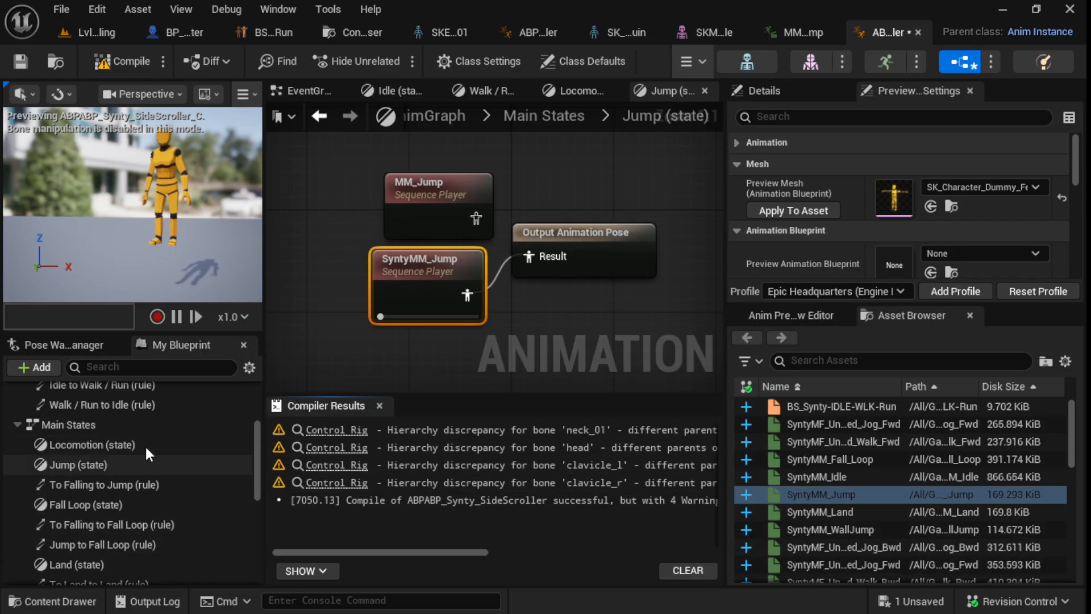
# - In the Fall Loop state, add SyntyMM_Fall_Loop, connect it to the output pose in place of MM_Fall_Loop, and compile
pyautogui.doubleClick(73, 505)
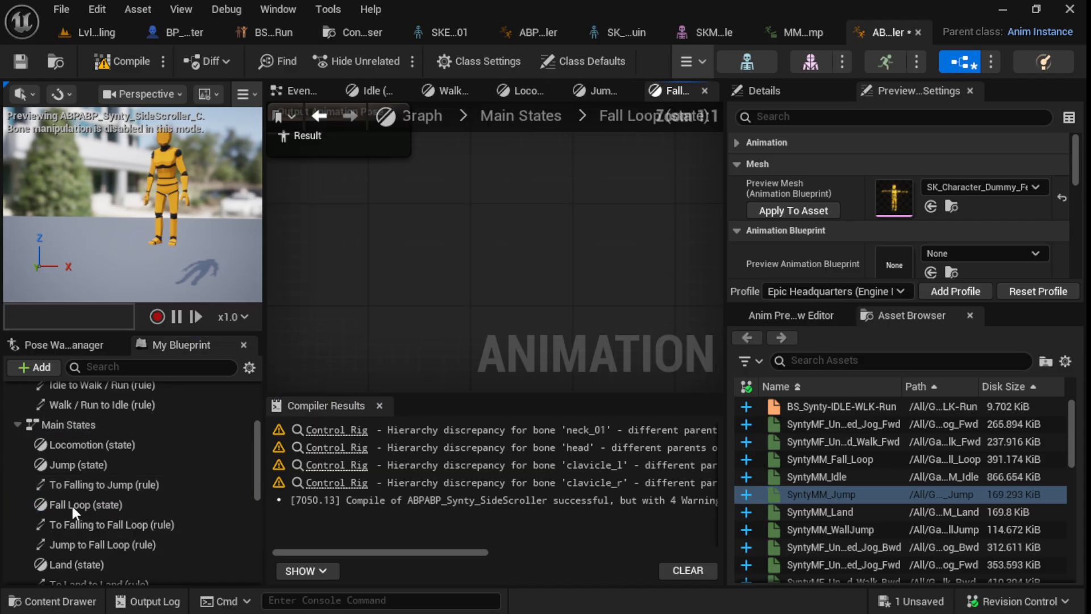
pyautogui.moveTo(340, 309); pyautogui.dragTo(438, 307, button='right')
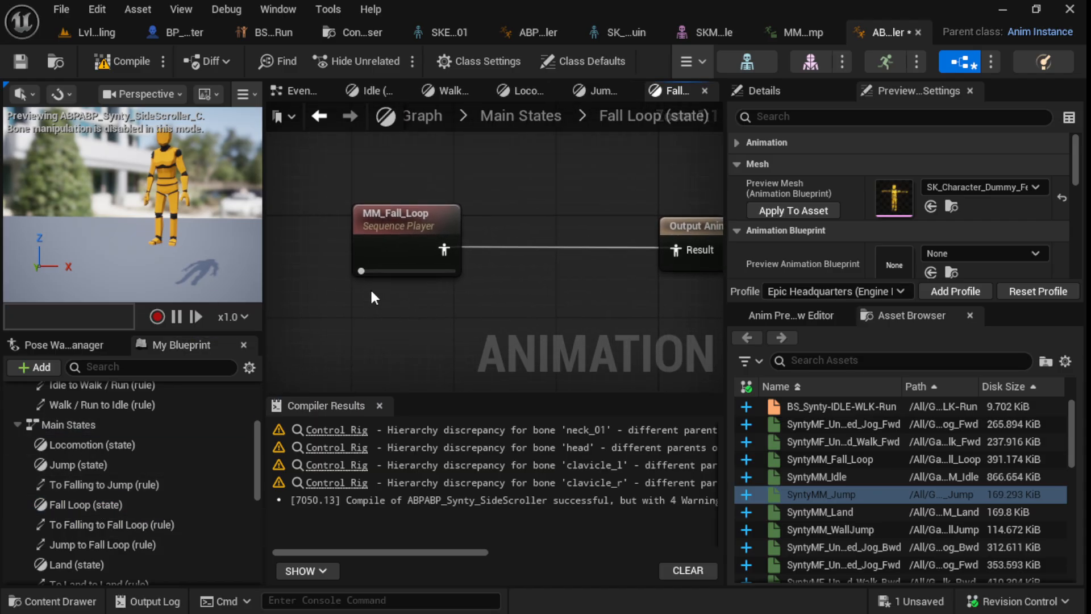
pyautogui.moveTo(824, 482)
pyautogui.moveTo(824, 459); pyautogui.dragTo(341, 293)
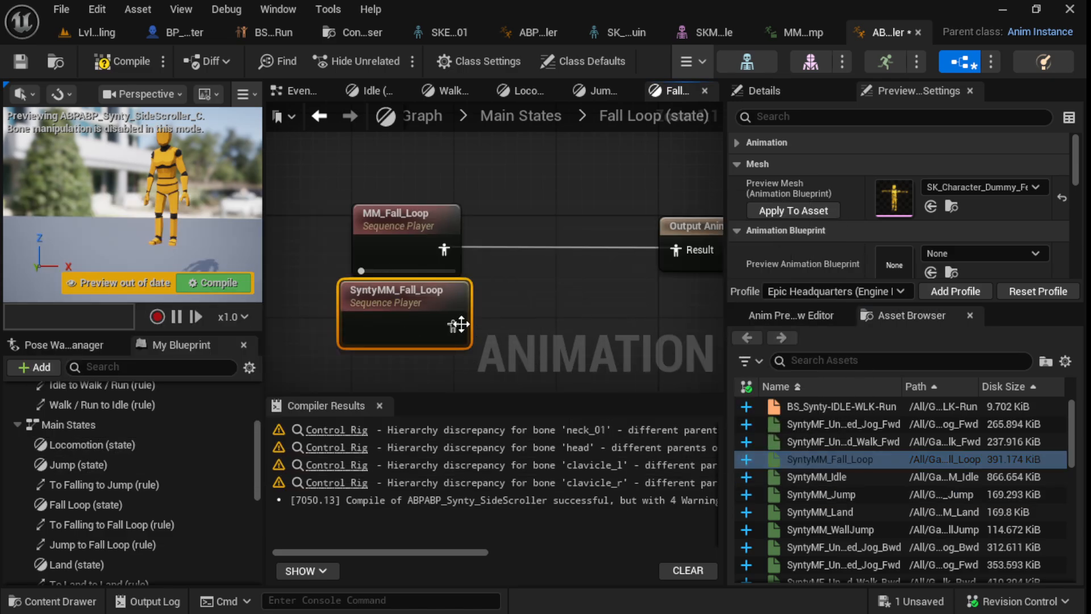
pyautogui.moveTo(453, 326); pyautogui.dragTo(677, 248)
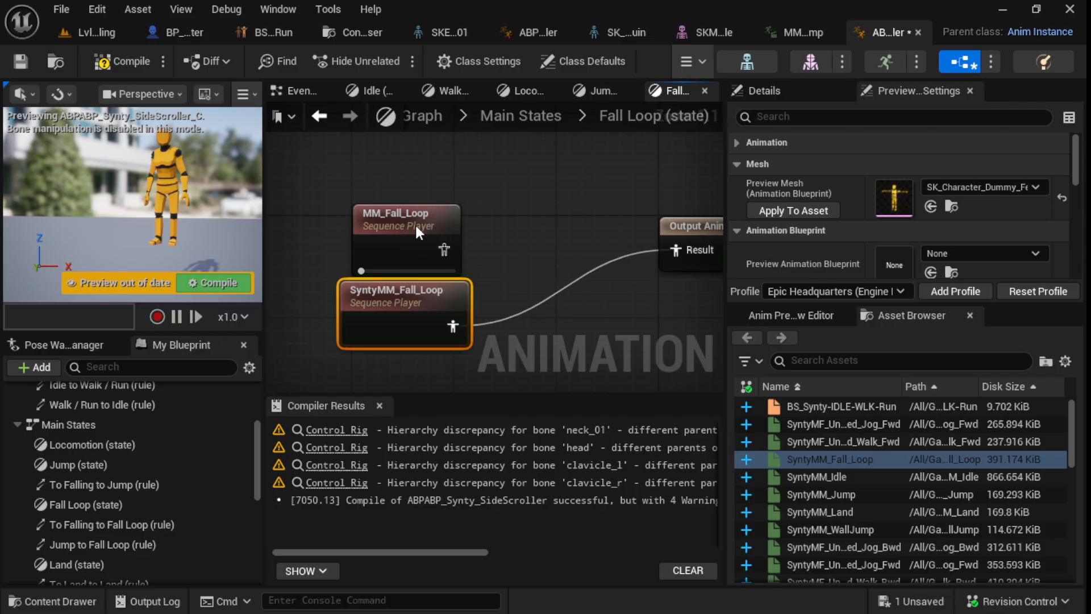
pyautogui.moveTo(417, 241); pyautogui.dragTo(429, 201)
pyautogui.click(211, 282)
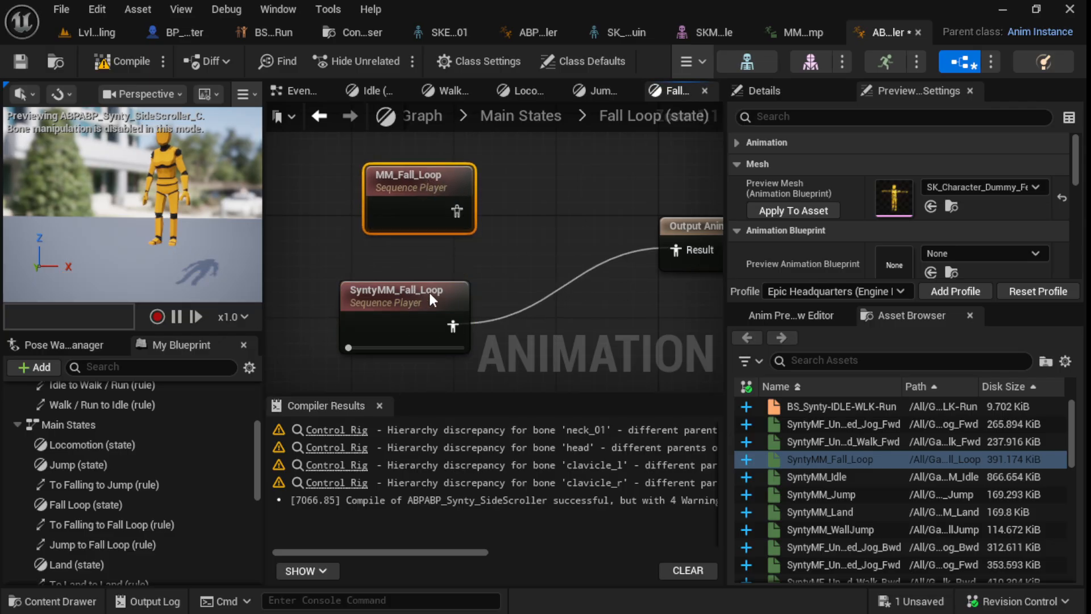
pyautogui.moveTo(424, 294); pyautogui.dragTo(516, 261)
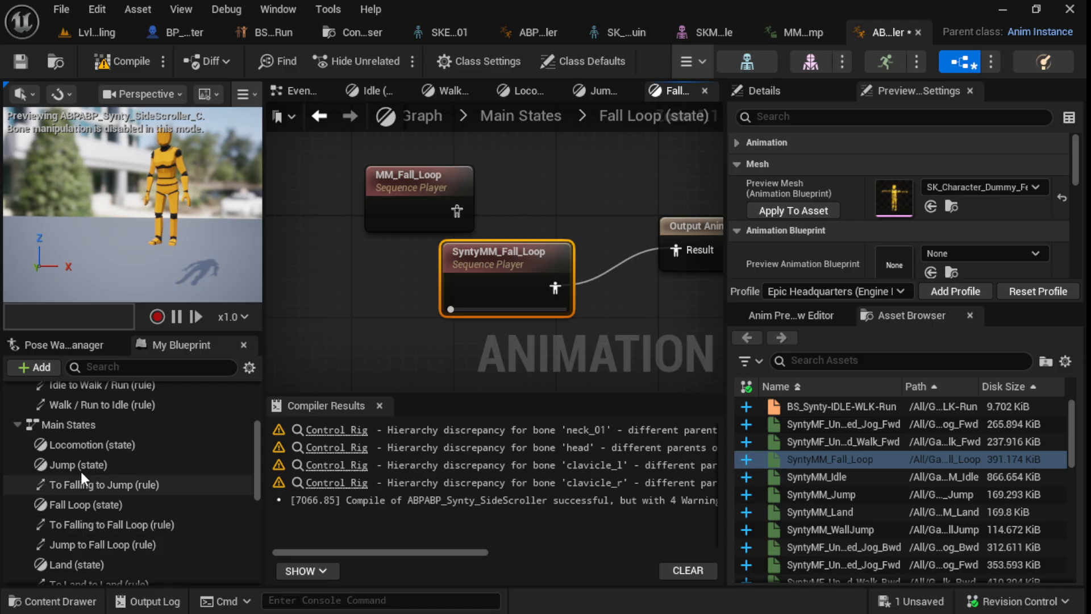
# - In the Land state, add SyntyMM_Land, connect it to the output pose in place of MM_Land, and compile
pyautogui.scroll(-3, 167, 510)
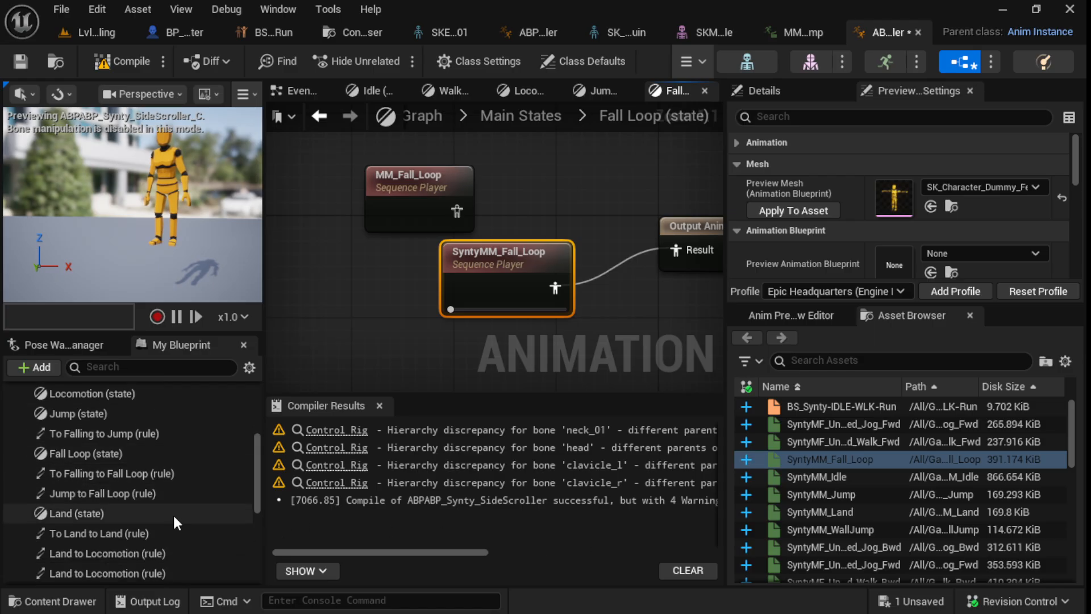
pyautogui.doubleClick(97, 514)
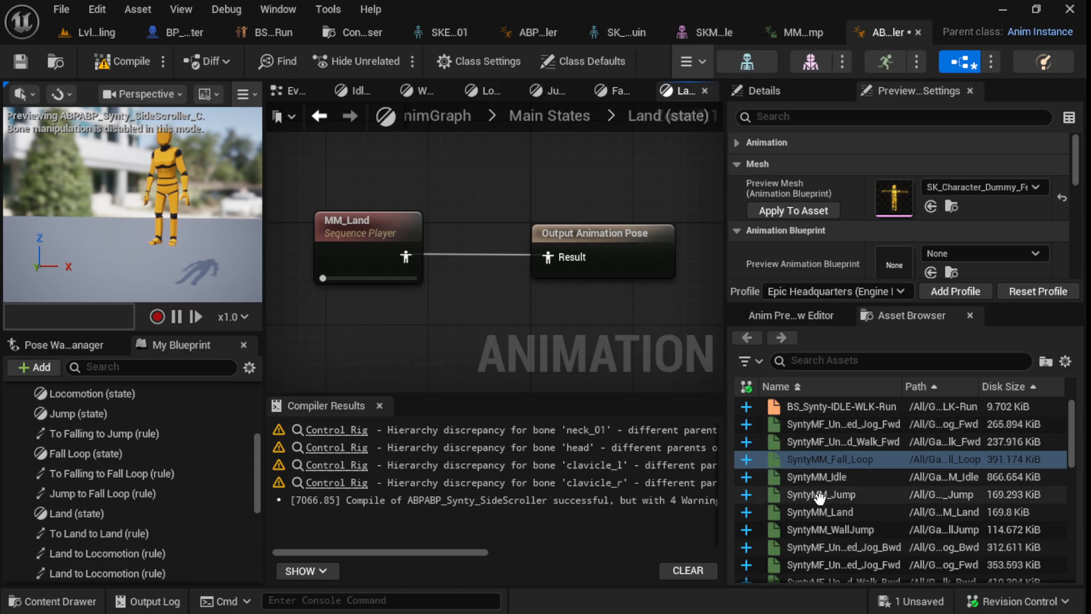
pyautogui.moveTo(825, 512); pyautogui.dragTo(353, 301)
pyautogui.moveTo(445, 344); pyautogui.dragTo(547, 257)
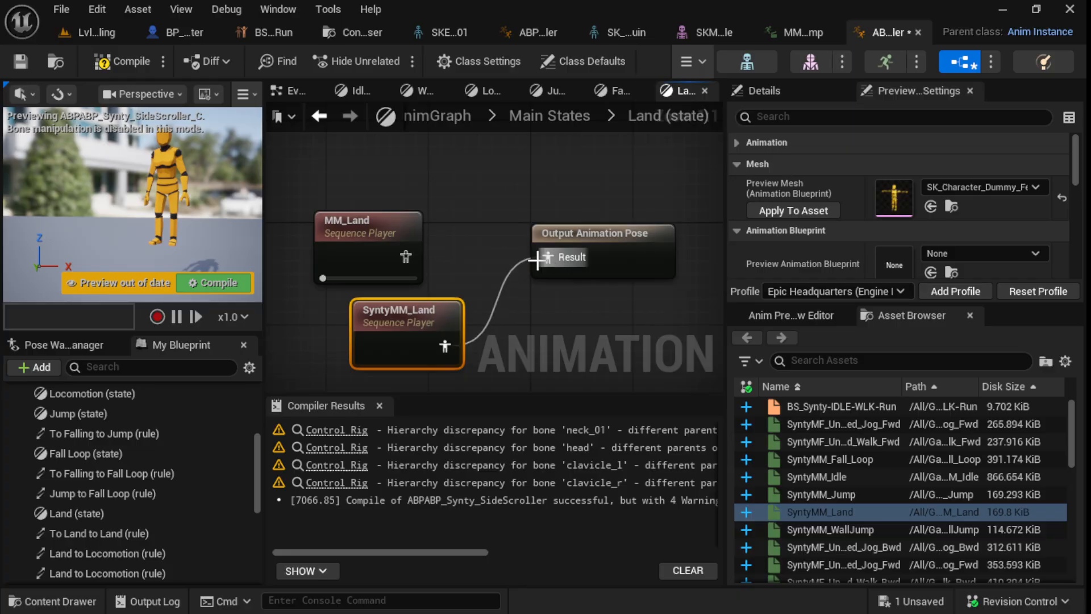
pyautogui.moveTo(392, 233); pyautogui.dragTo(479, 155)
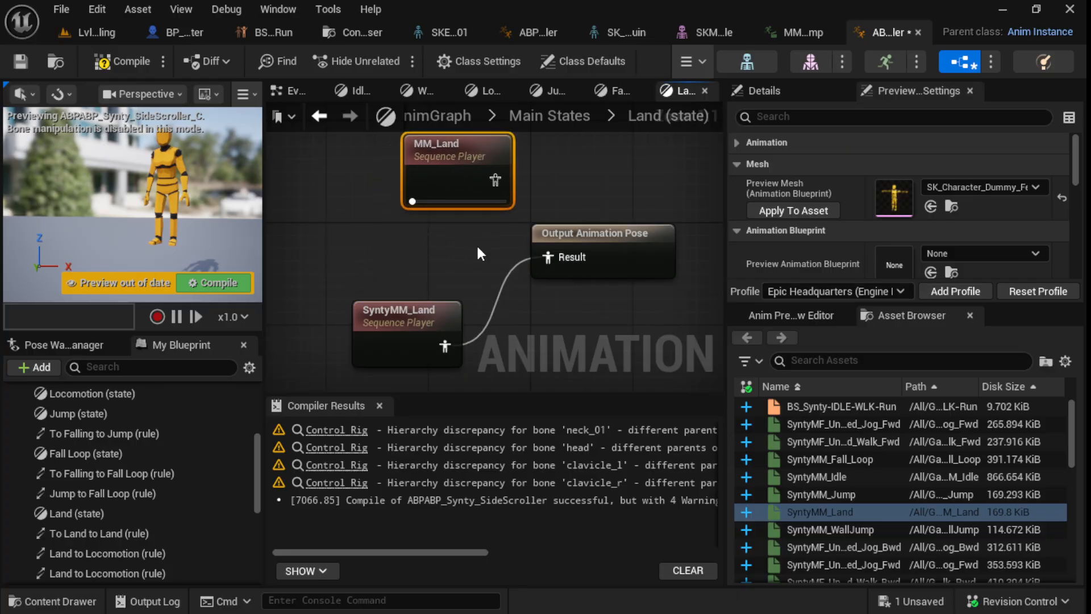
pyautogui.click(210, 282)
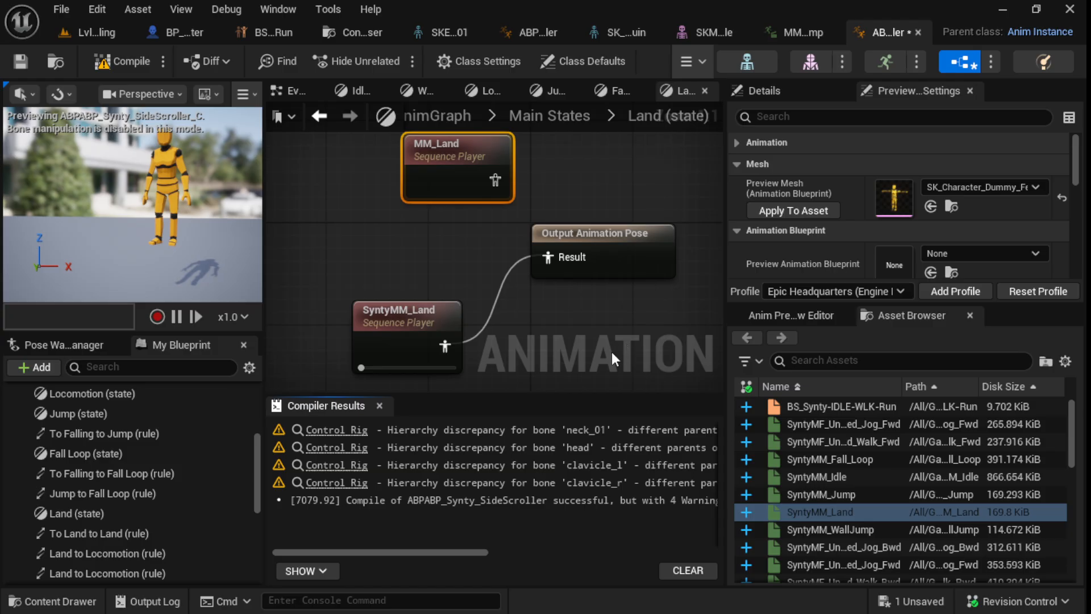
pyautogui.moveTo(392, 322); pyautogui.dragTo(405, 246)
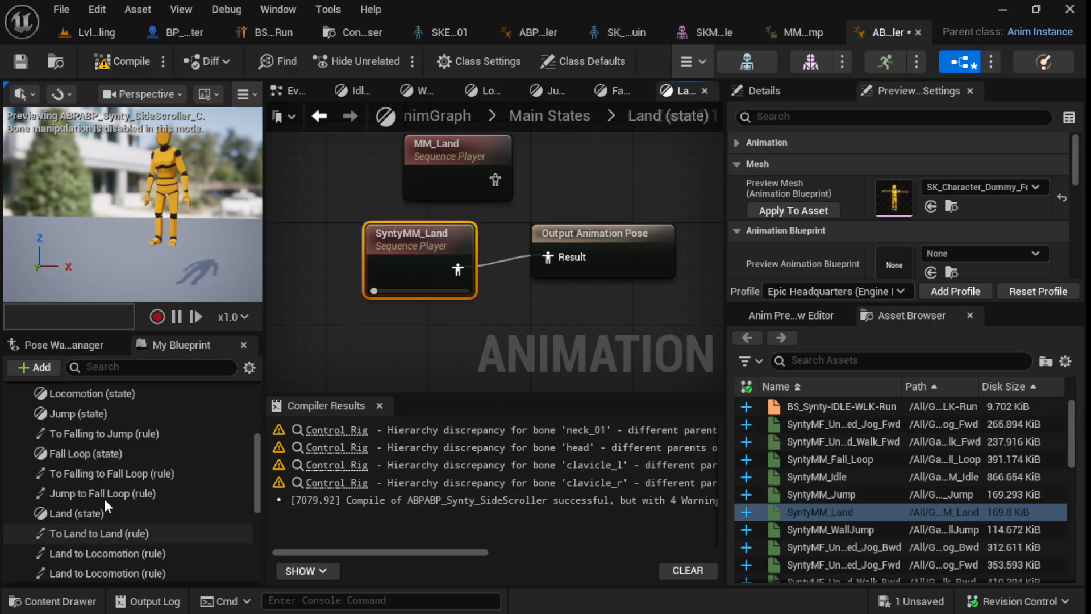
# - In the Wall Jump state, add SyntyMM_WallJump, connect it to the output pose in place of MM_WallJump, and compile
pyautogui.scroll(-1, 131, 506)
pyautogui.scroll(-3, 144, 507)
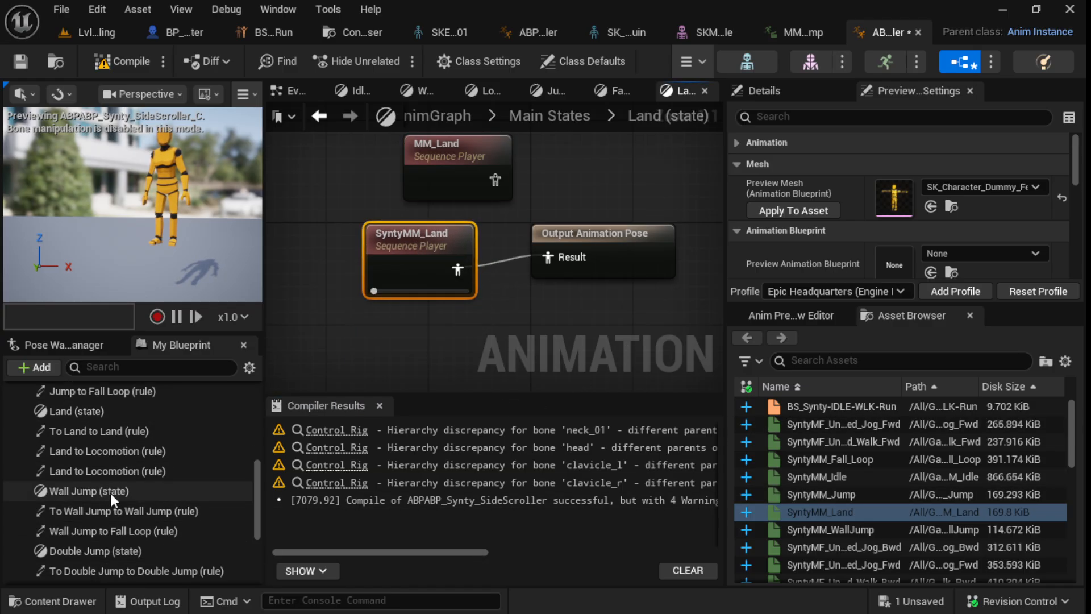
pyautogui.doubleClick(110, 491)
pyautogui.moveTo(803, 531); pyautogui.dragTo(323, 316)
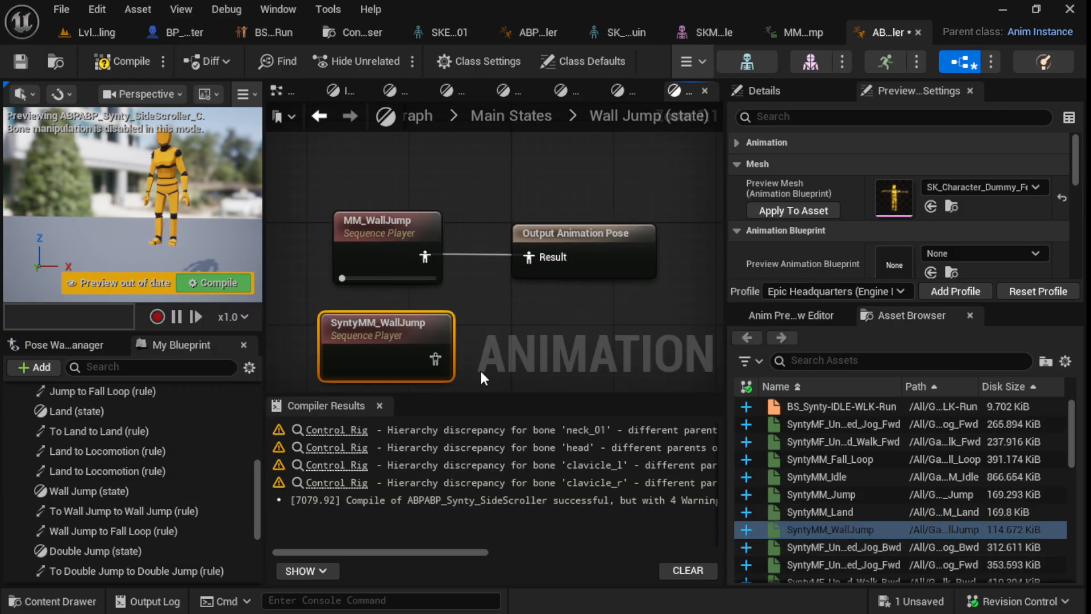
pyautogui.moveTo(434, 358); pyautogui.dragTo(528, 256)
pyautogui.moveTo(402, 235); pyautogui.dragTo(427, 196)
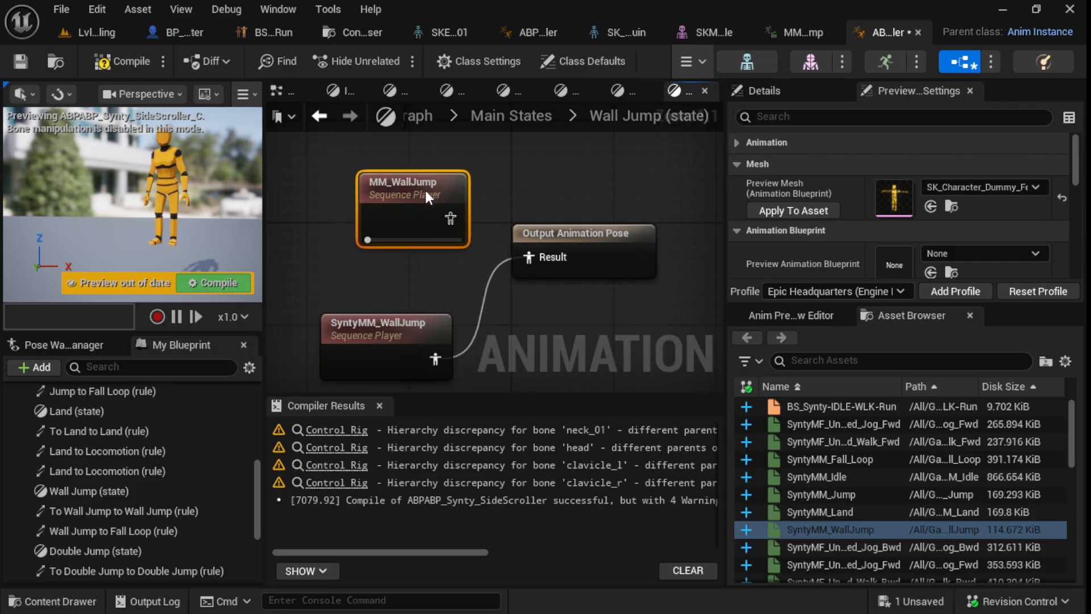
pyautogui.click(196, 280)
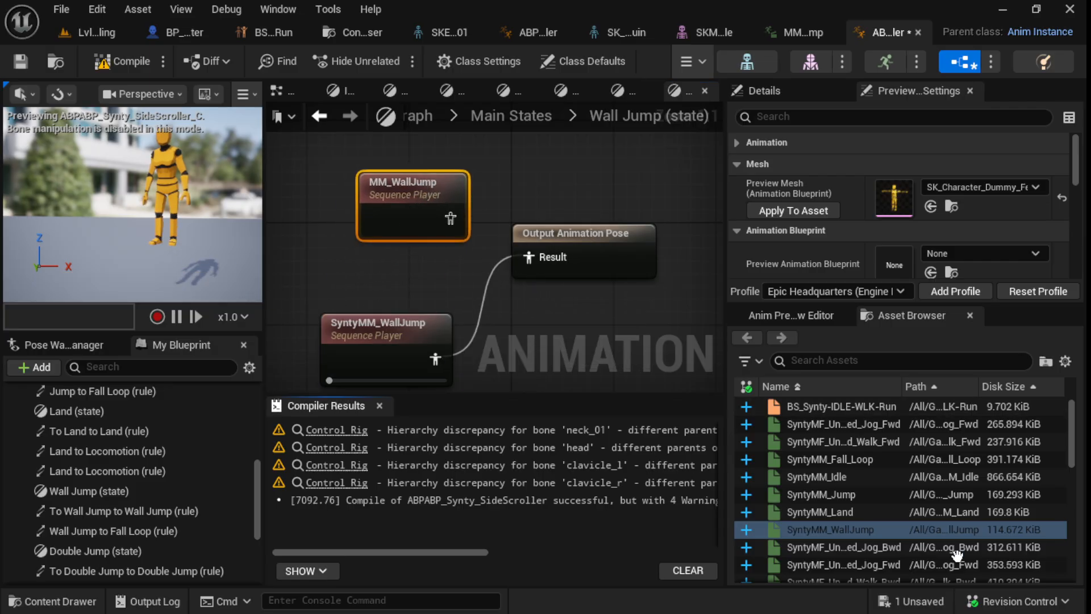
# - In the Double Jump state, add SyntyMM_Jump, connect it to the output pose in place of MM_Jump, and compile
pyautogui.scroll(-2, 189, 515)
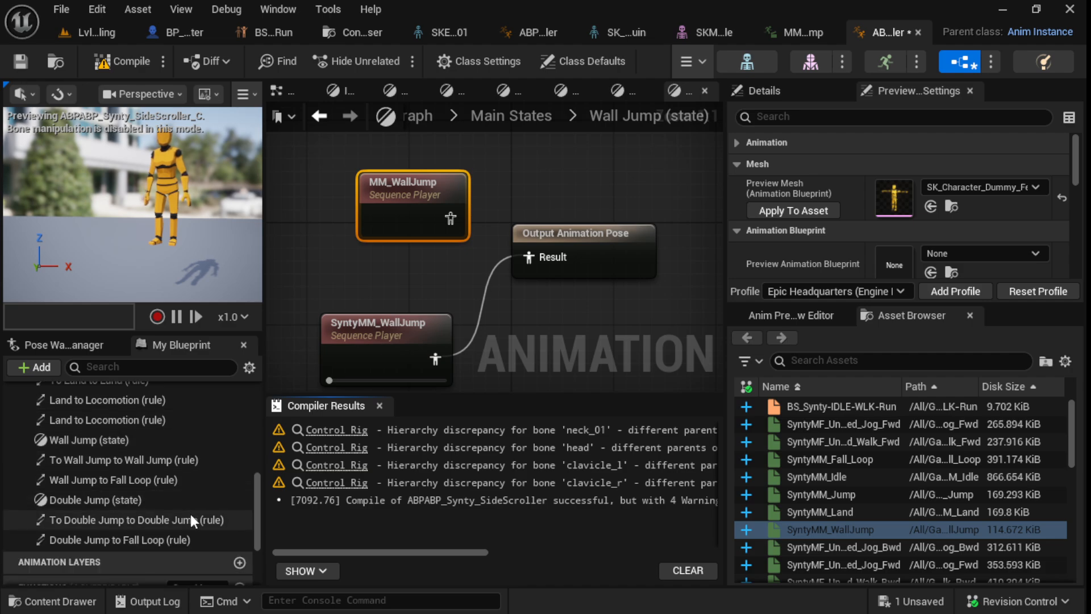
pyautogui.doubleClick(83, 500)
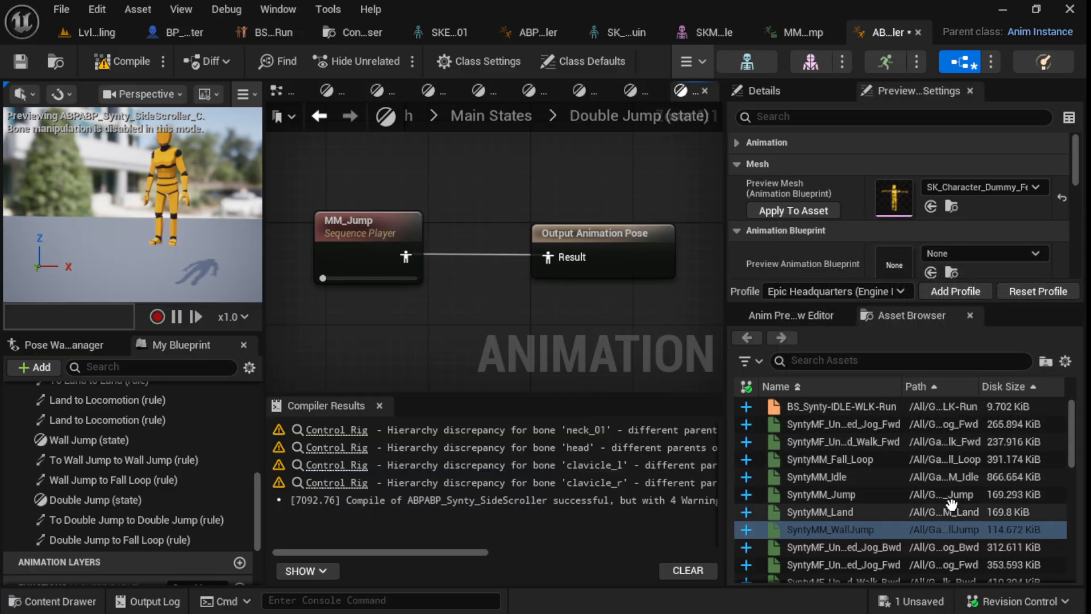
pyautogui.moveTo(821, 494); pyautogui.dragTo(363, 314)
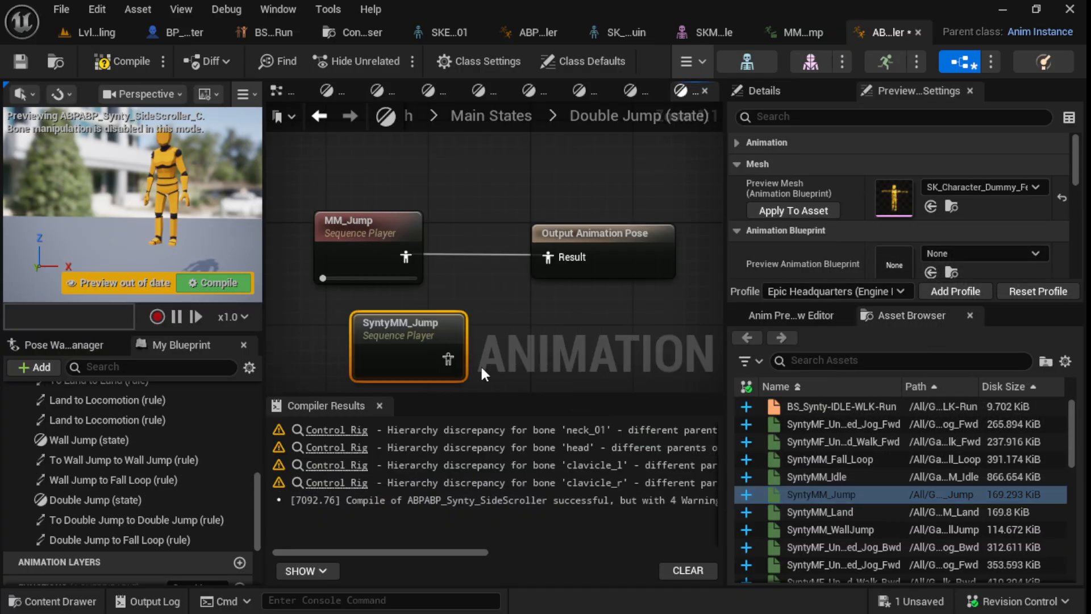
pyautogui.moveTo(448, 359); pyautogui.dragTo(548, 257)
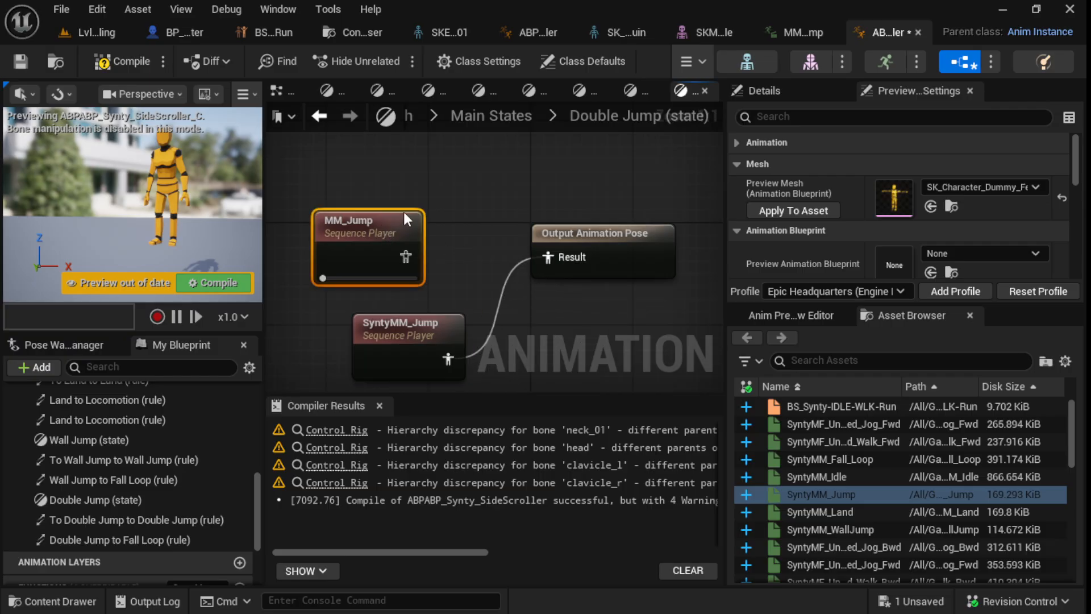
pyautogui.moveTo(395, 214); pyautogui.dragTo(456, 161)
pyautogui.click(214, 283)
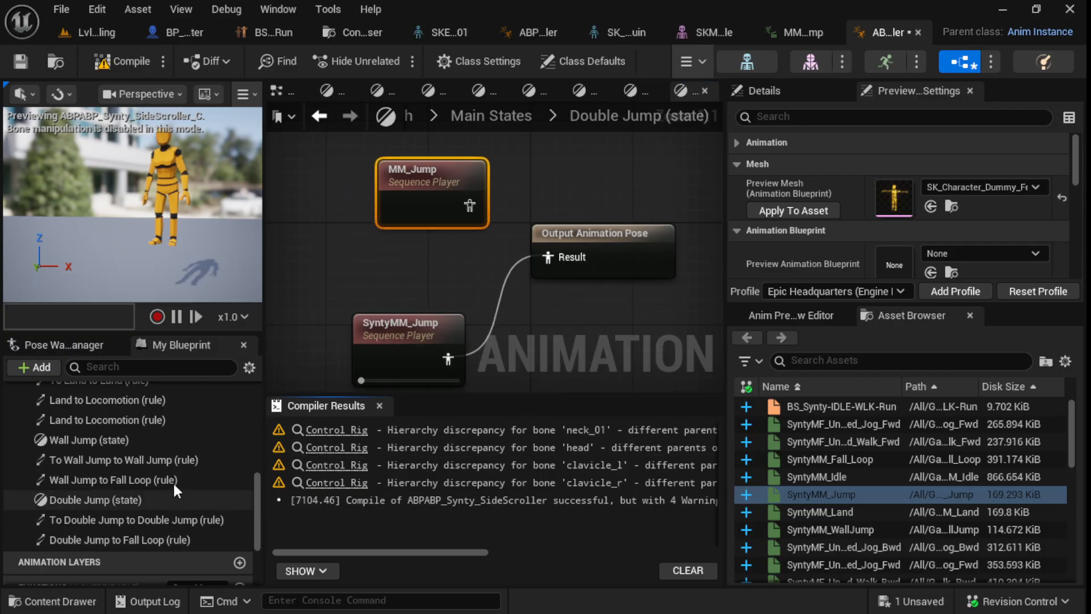
# - Delete the Control Rig node flagged by the compiler from the AnimGraph and connect the DefaultSlot output directly to the Output Pose
pyautogui.scroll(-3, 171, 483)
pyautogui.scroll(5, 170, 477)
pyautogui.scroll(3, 149, 445)
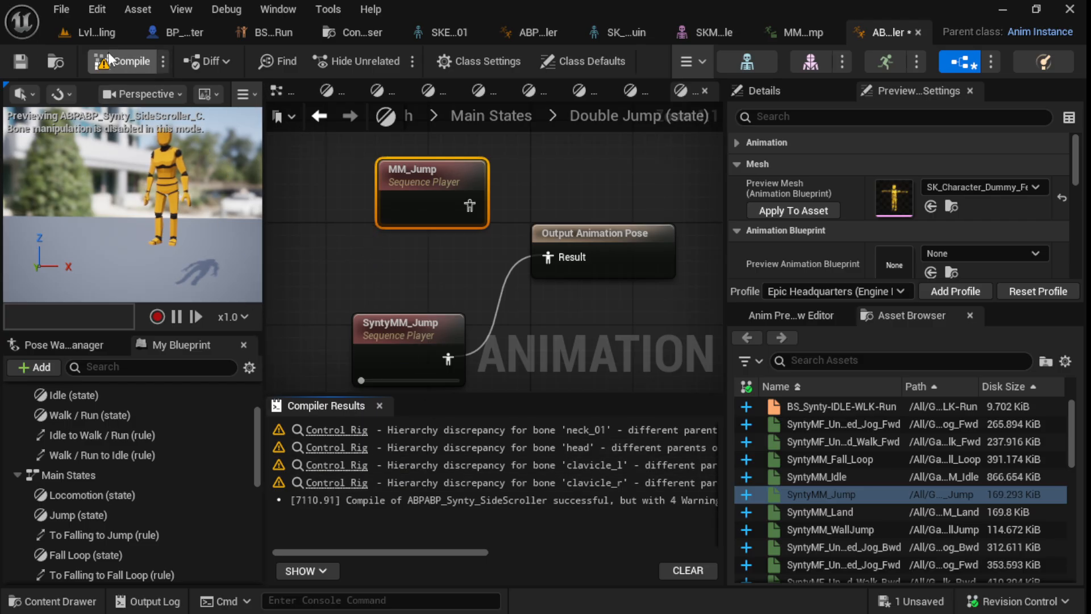
pyautogui.click(336, 430)
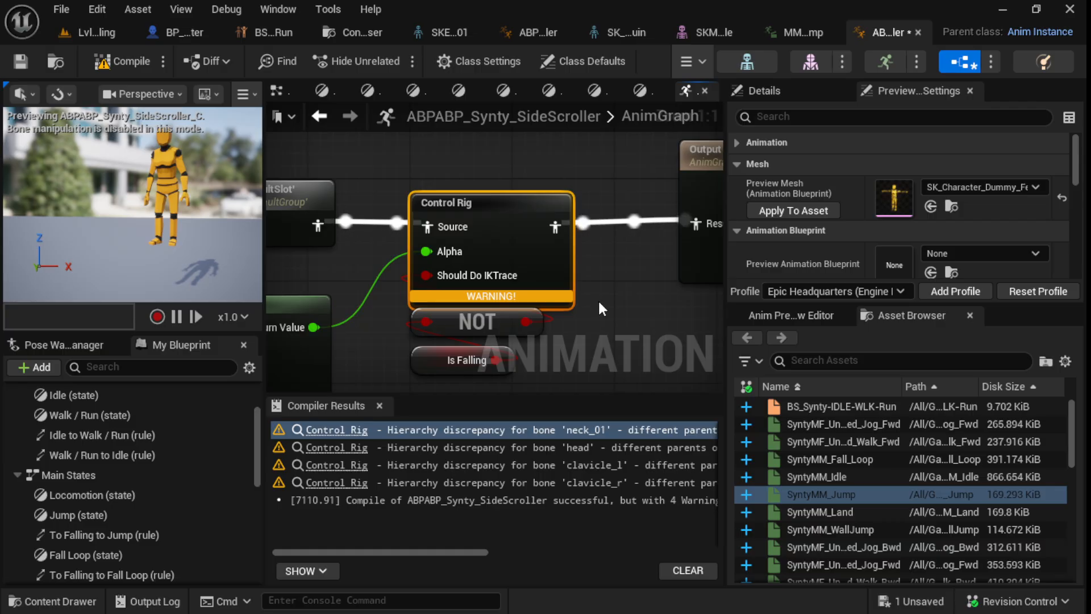
pyautogui.scroll(-3, 598, 299)
pyautogui.scroll(-2, 597, 304)
pyautogui.scroll(2, 597, 305)
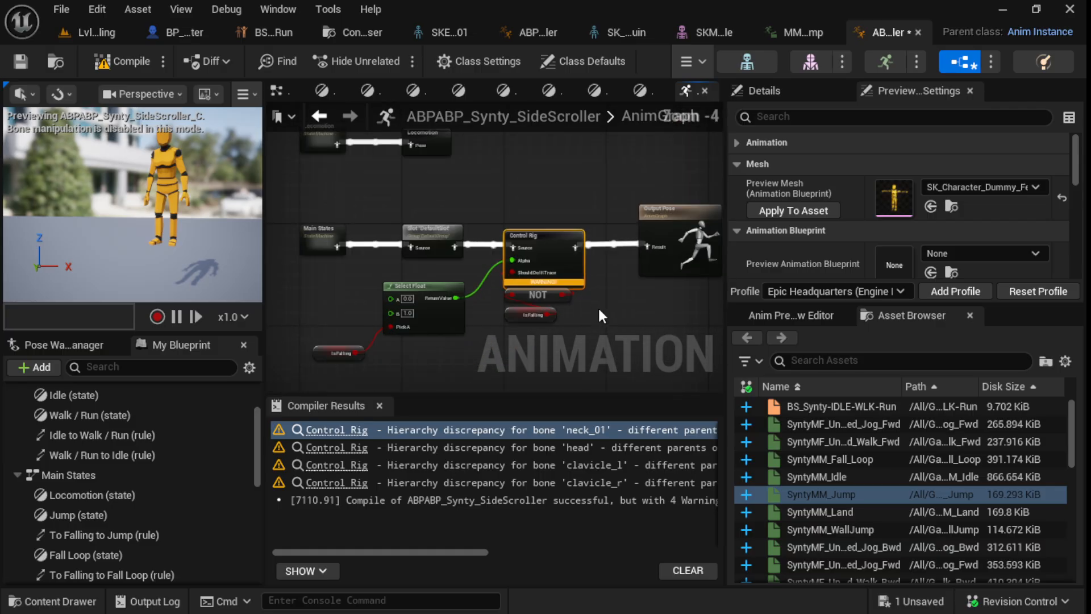
pyautogui.press('Delete')
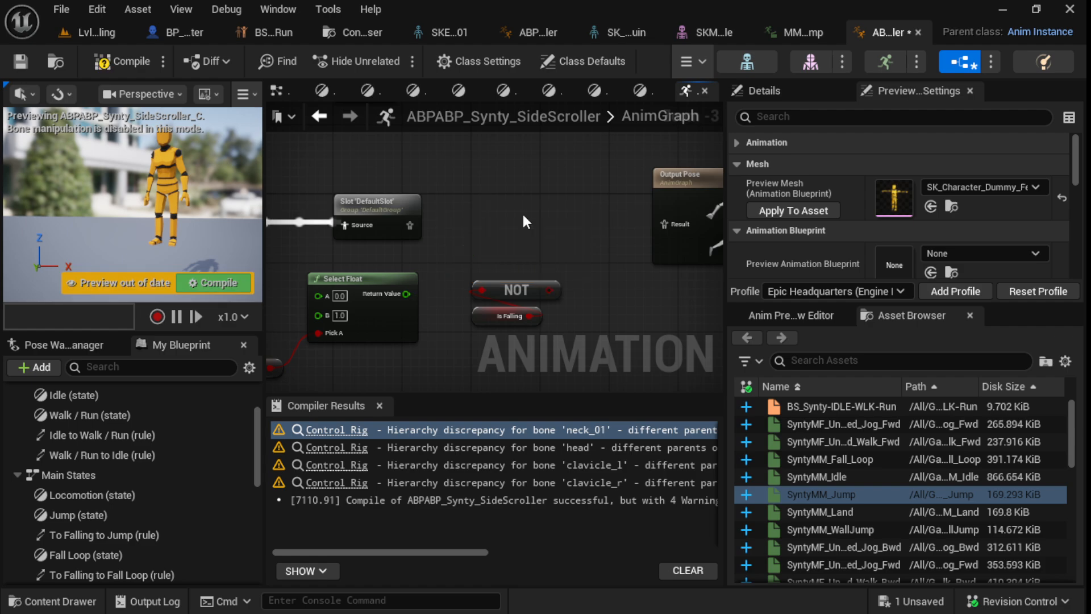
pyautogui.moveTo(409, 225); pyautogui.dragTo(666, 223)
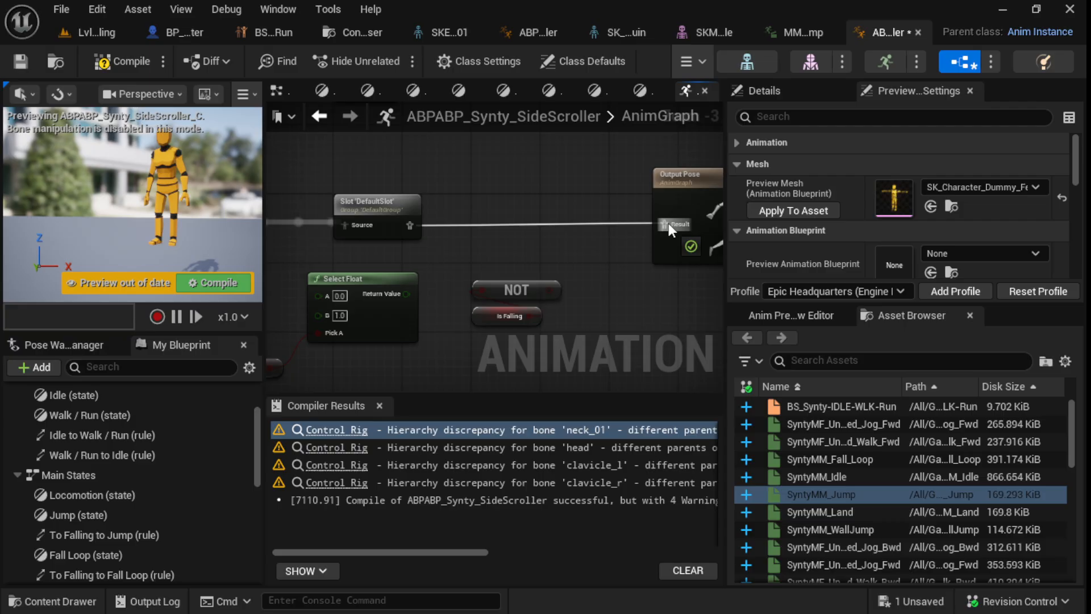
# - Check the AnimGraph's rewired pose chain, then compile and save the animation blueprint
pyautogui.moveTo(579, 245); pyautogui.dragTo(697, 258, button='right')
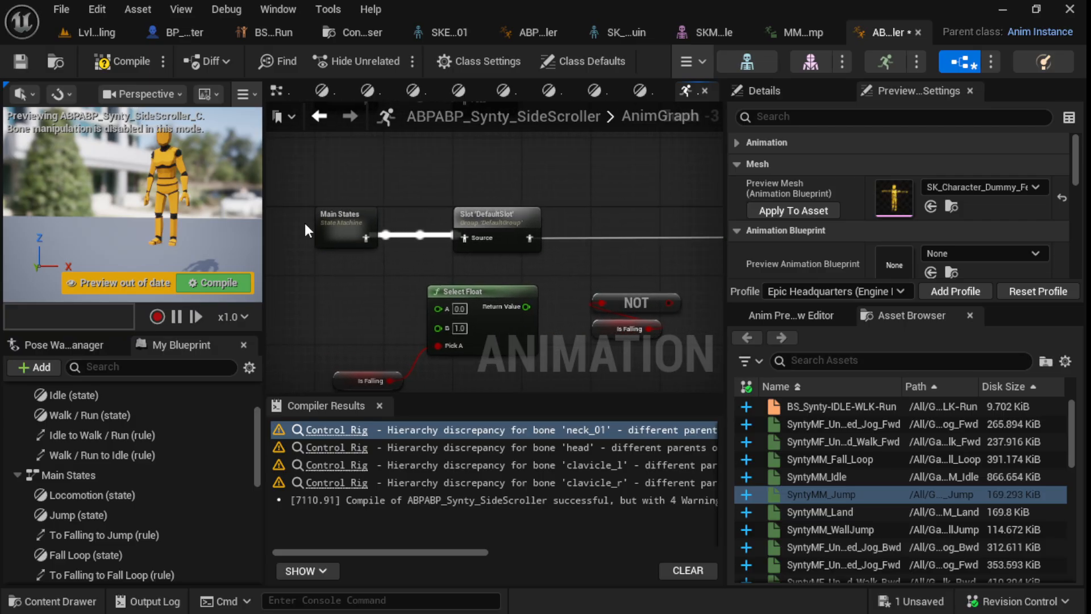
pyautogui.moveTo(568, 213); pyautogui.dragTo(345, 209, button='right')
pyautogui.scroll(-5, 619, 271)
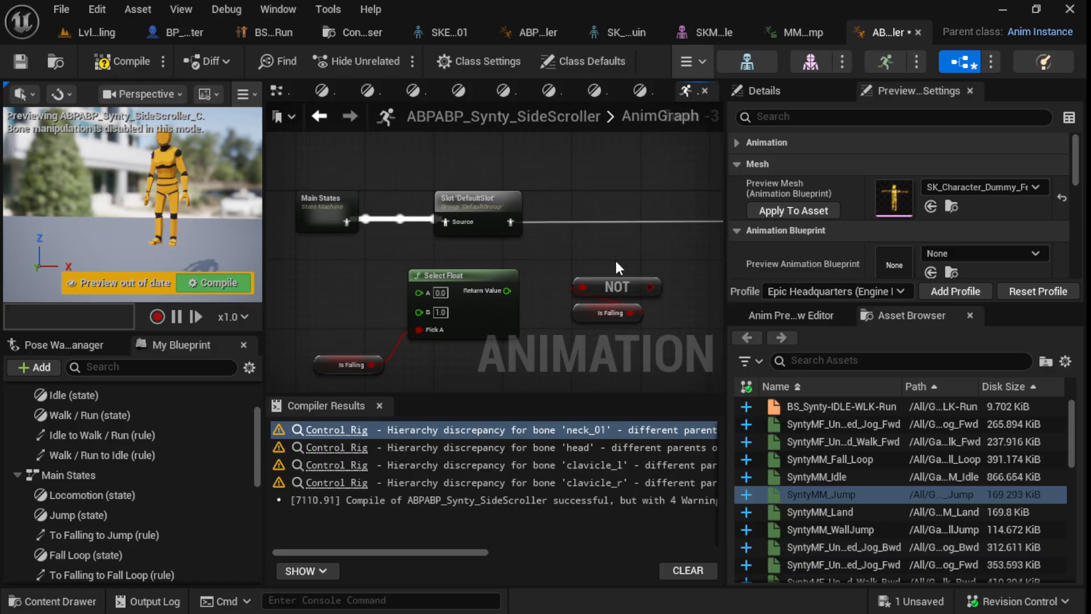
pyautogui.moveTo(607, 284); pyautogui.dragTo(514, 312, button='right')
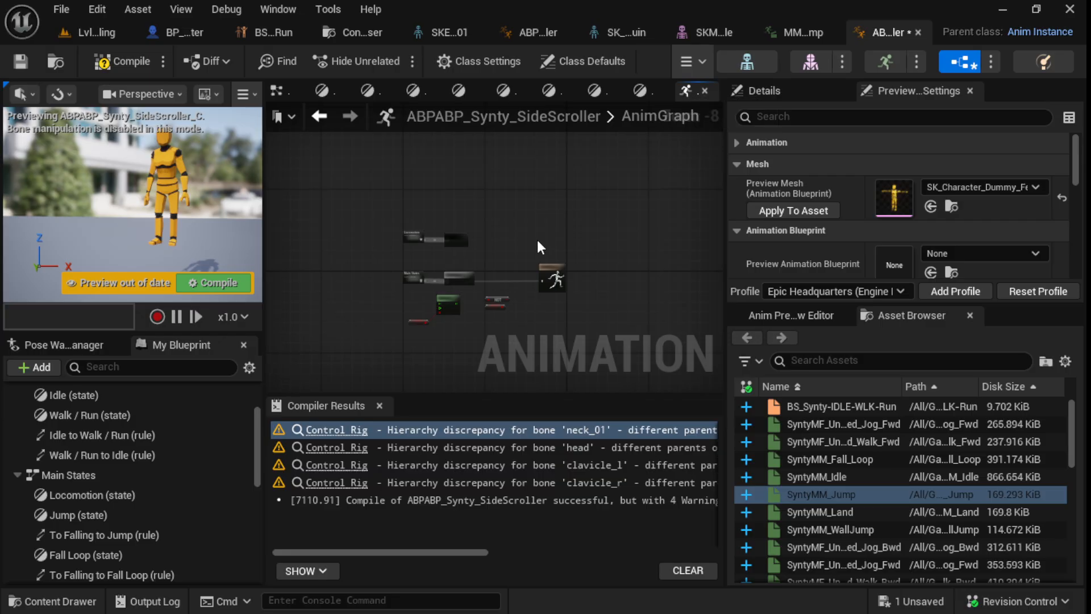
pyautogui.scroll(3, 482, 297)
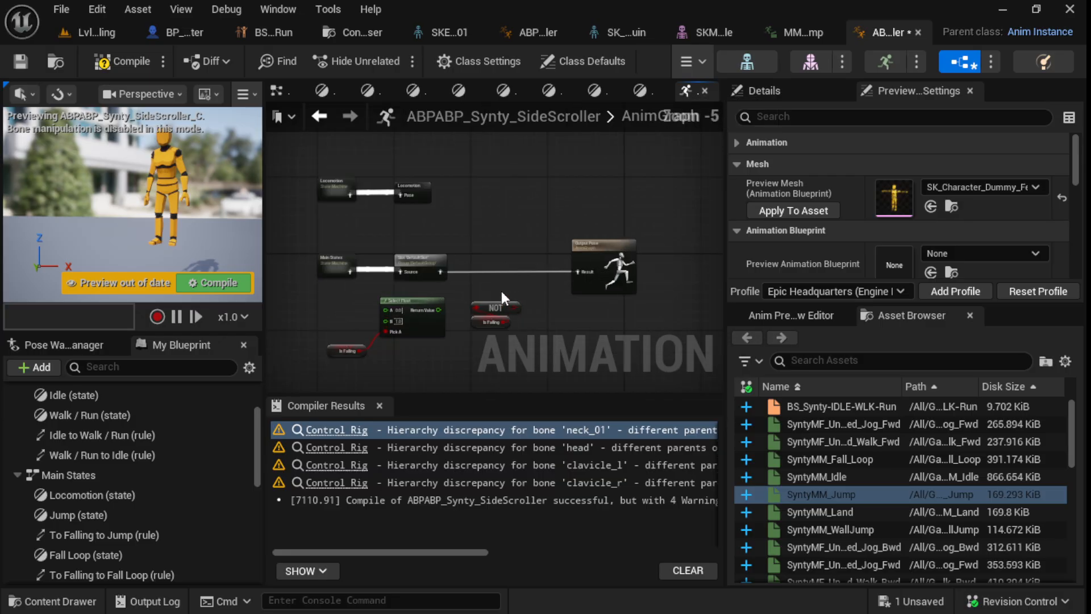
pyautogui.click(122, 62)
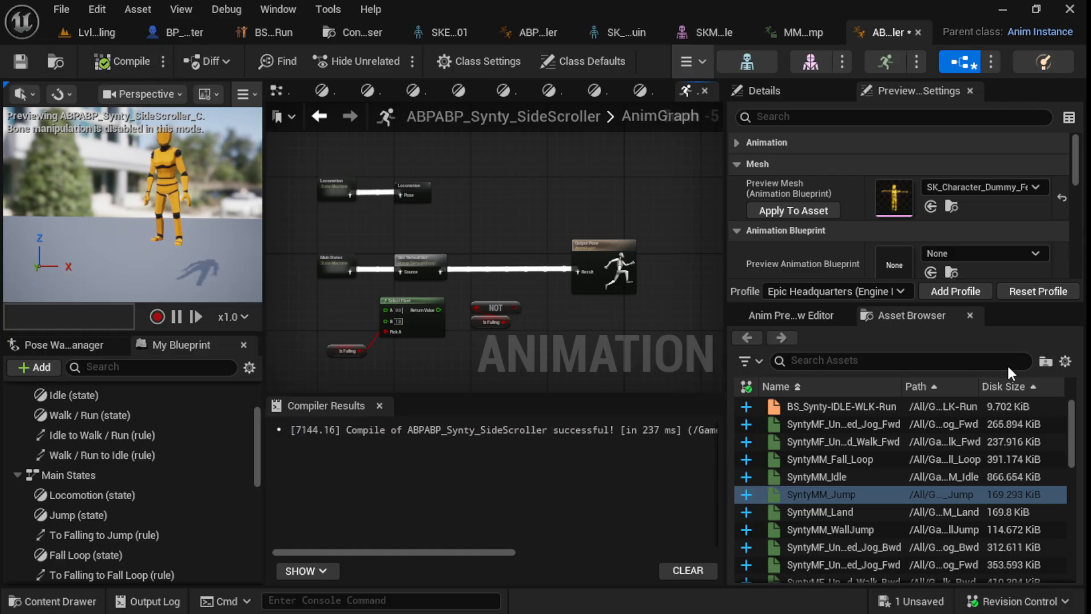
pyautogui.click(20, 61)
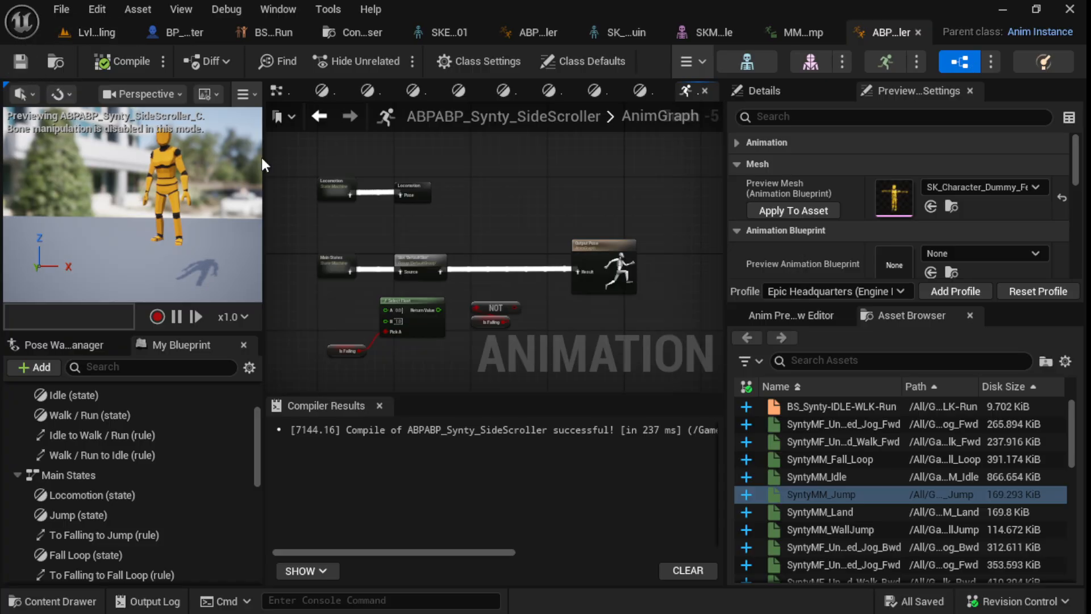
# - Set the Anim Class of the mesh in BP_SideScrollingCharacter to ABPABP_Synty_SideScroller
pyautogui.click(86, 32)
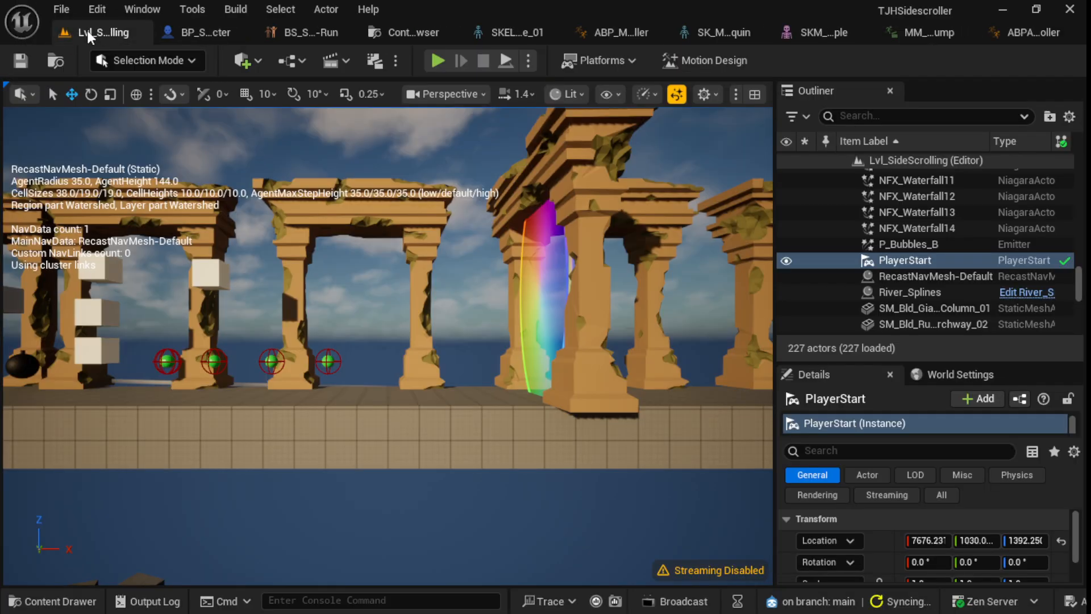
pyautogui.click(193, 35)
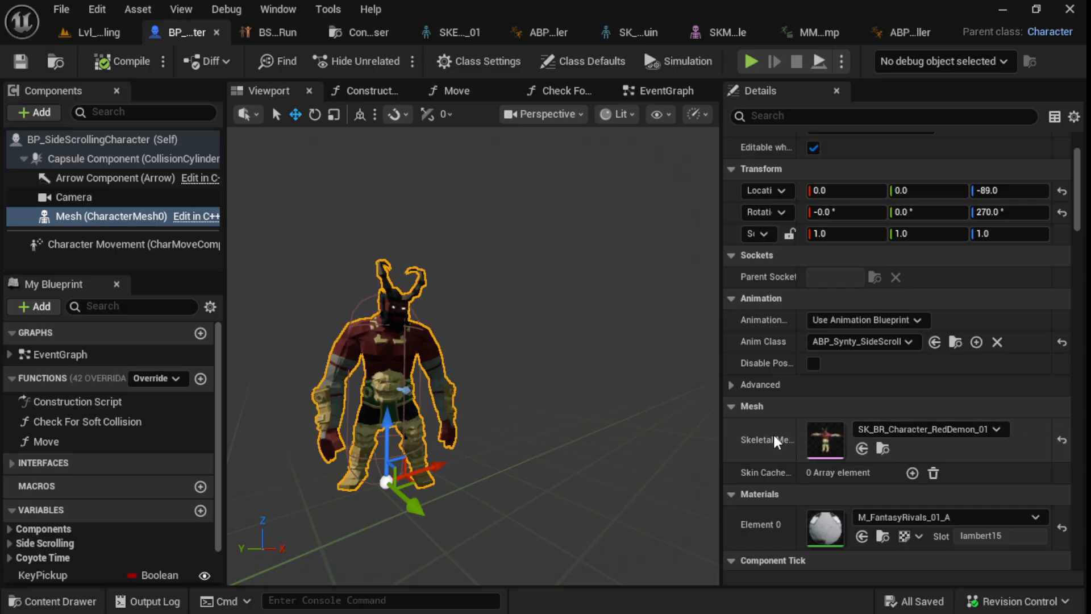
pyautogui.click(890, 344)
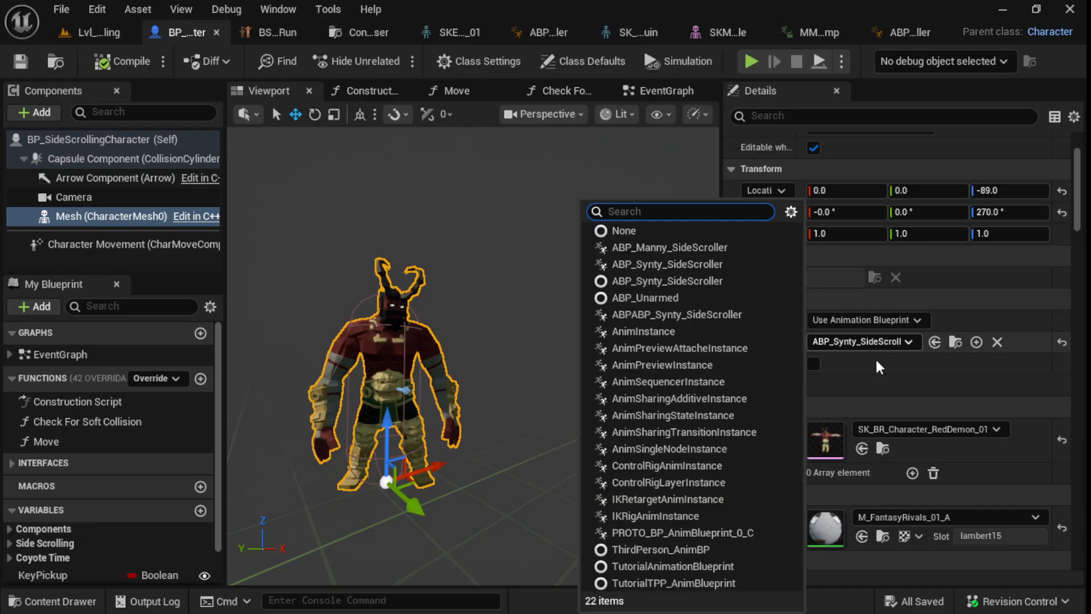
pyautogui.click(656, 315)
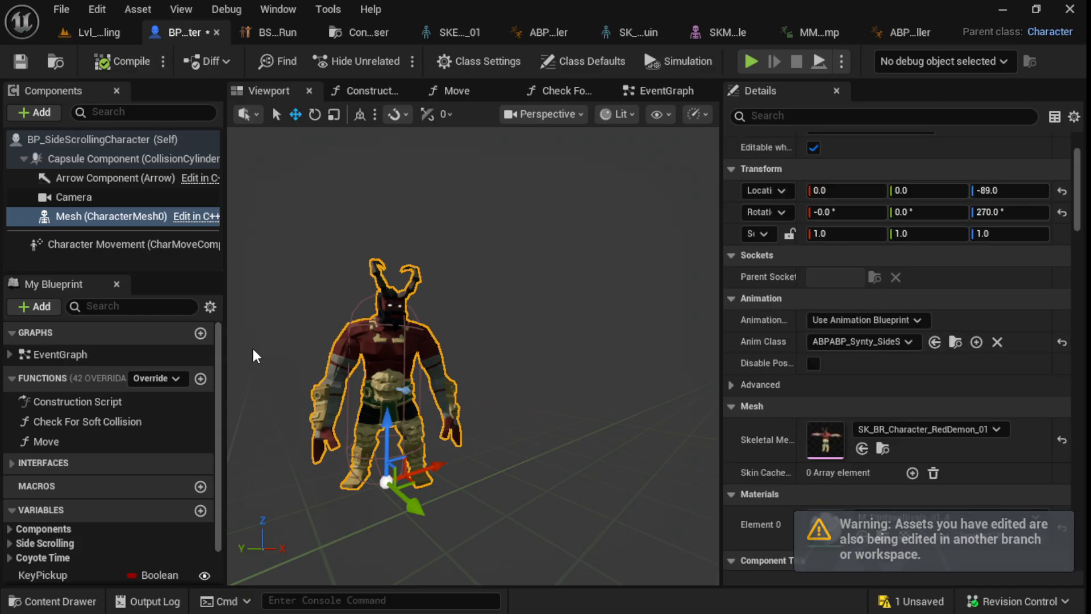
# - Set the character's skeletal mesh to SK_Character_Dummy_Female_01 and check its pose in the viewport
pyautogui.click(957, 436)
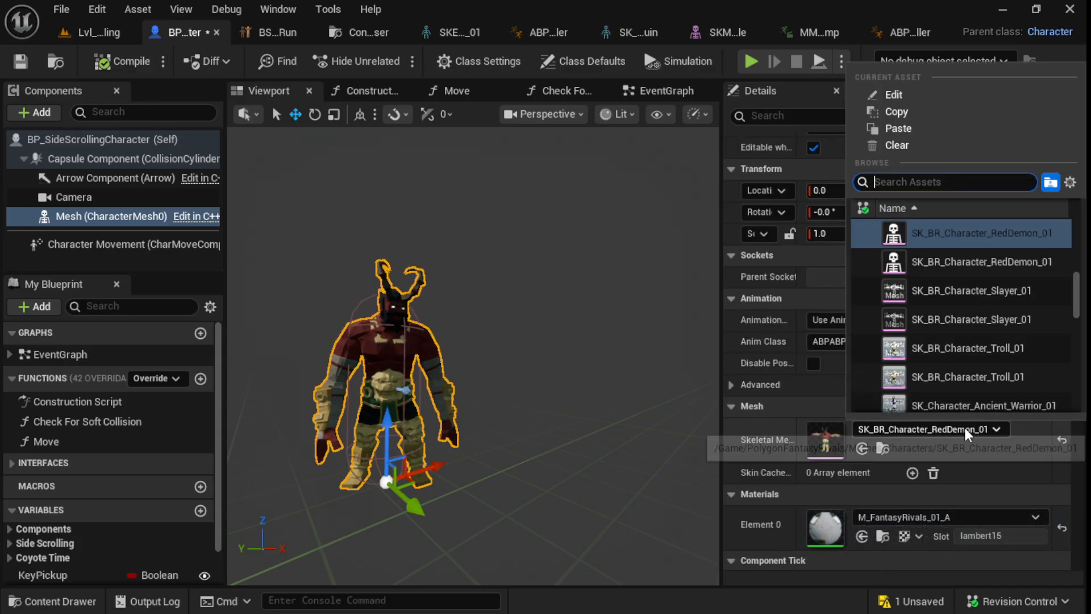
pyautogui.scroll(-3, 960, 312)
pyautogui.scroll(-3, 960, 313)
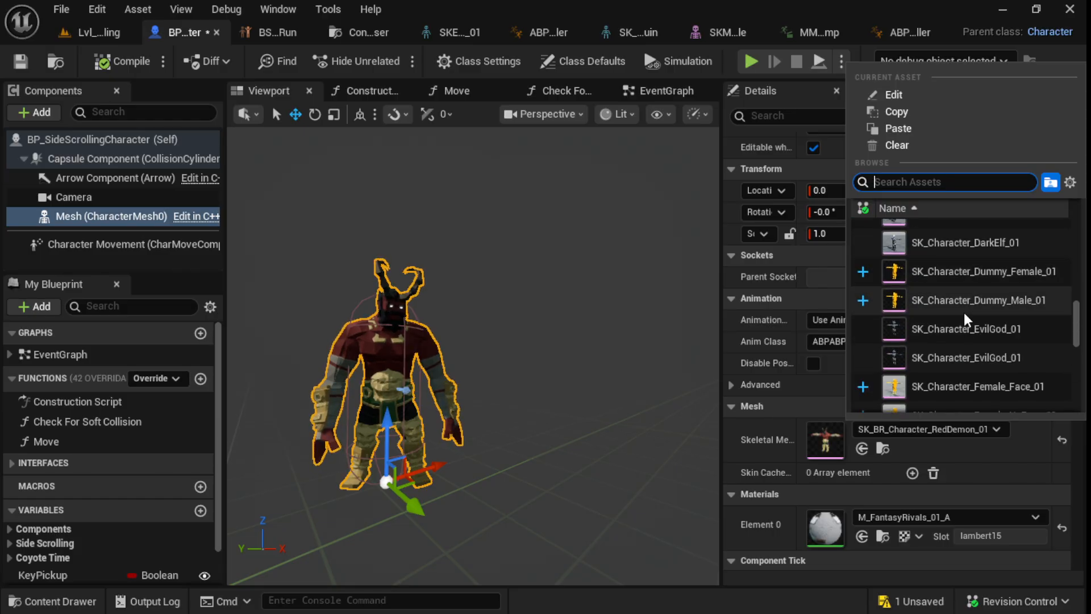
pyautogui.click(983, 272)
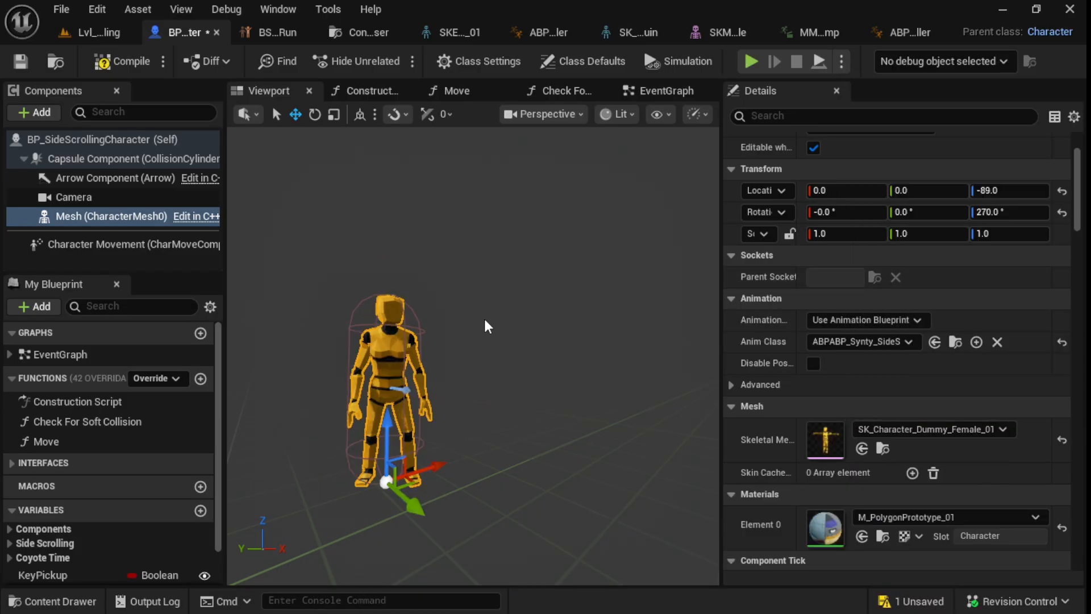
pyautogui.moveTo(462, 449); pyautogui.dragTo(489, 450, button='right')
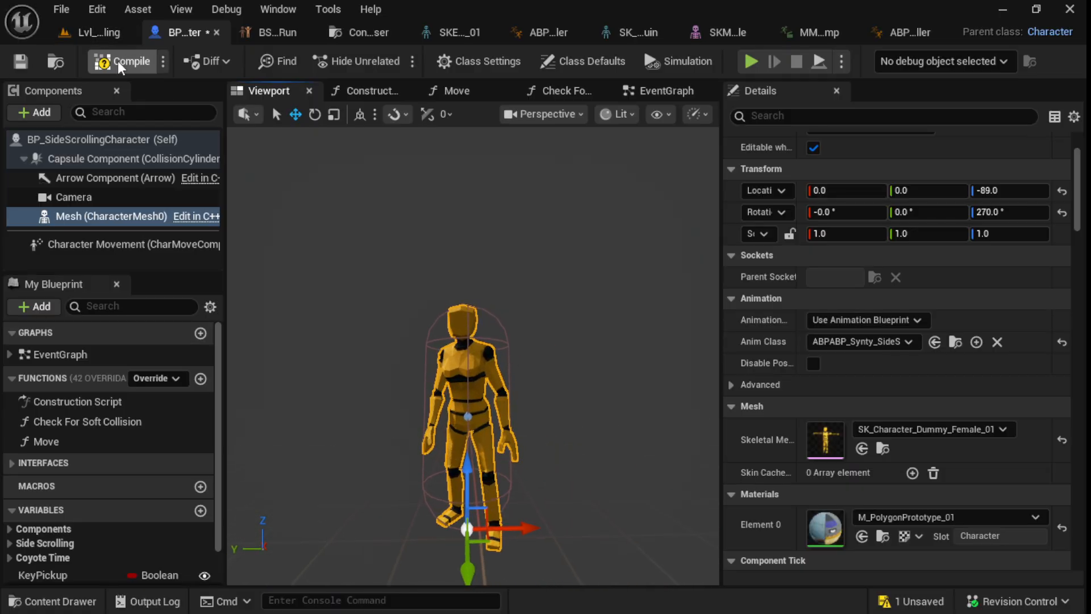
pyautogui.moveTo(407, 399); pyautogui.dragTo(546, 399, button='right')
# - Playtest the side-scrolling level, checking the character's run, jump, double jump and wall jump animations, and stop the session
pyautogui.click(71, 41)
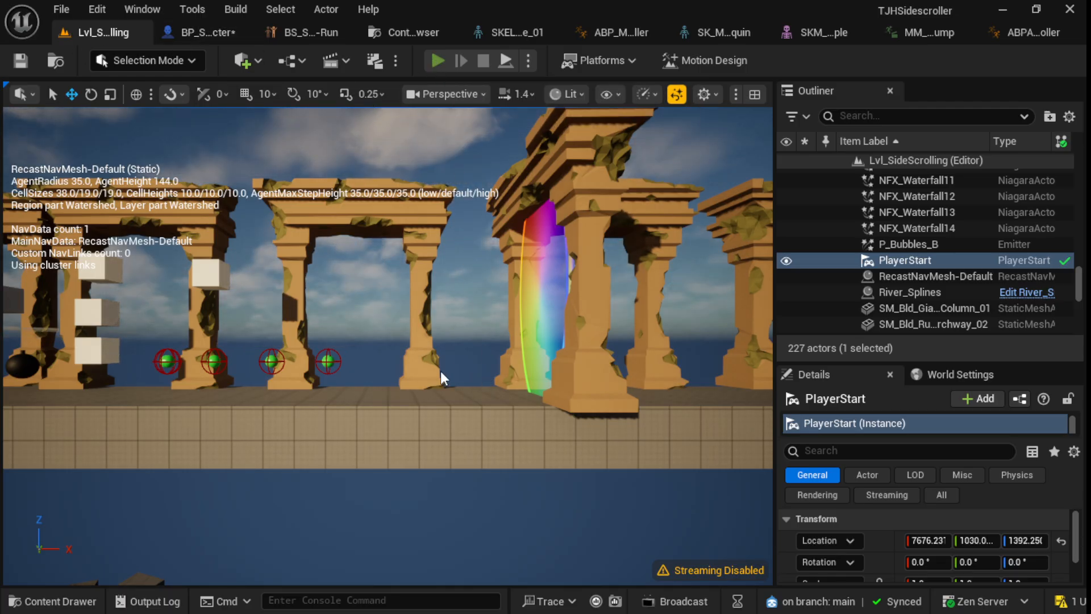
pyautogui.hotkey('alt', 'p')
pyautogui.press('a')
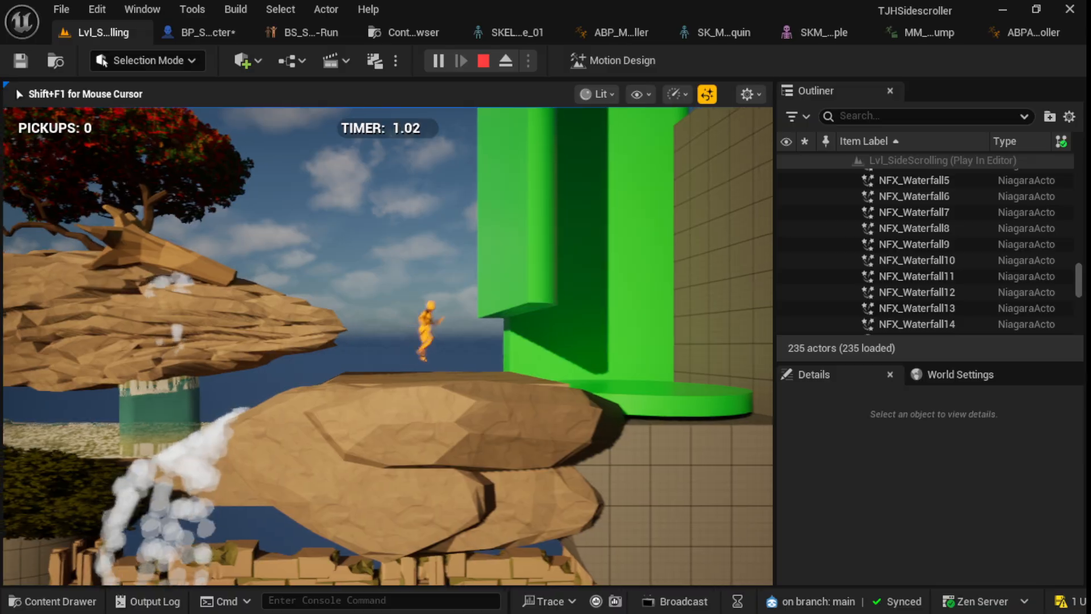
pyautogui.press('space')
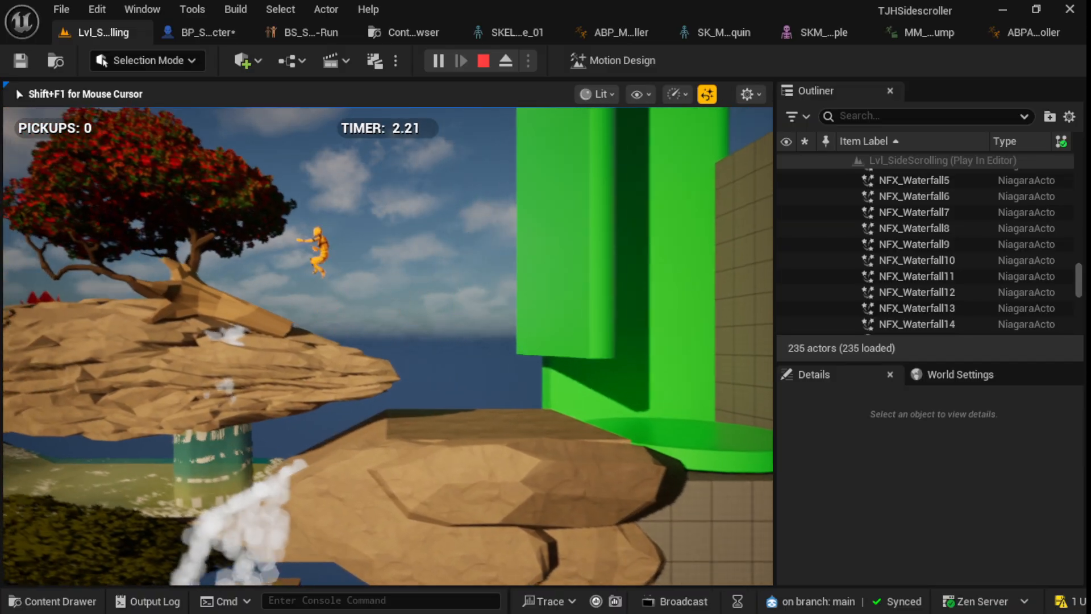
pyautogui.press('d')
pyautogui.press('space')
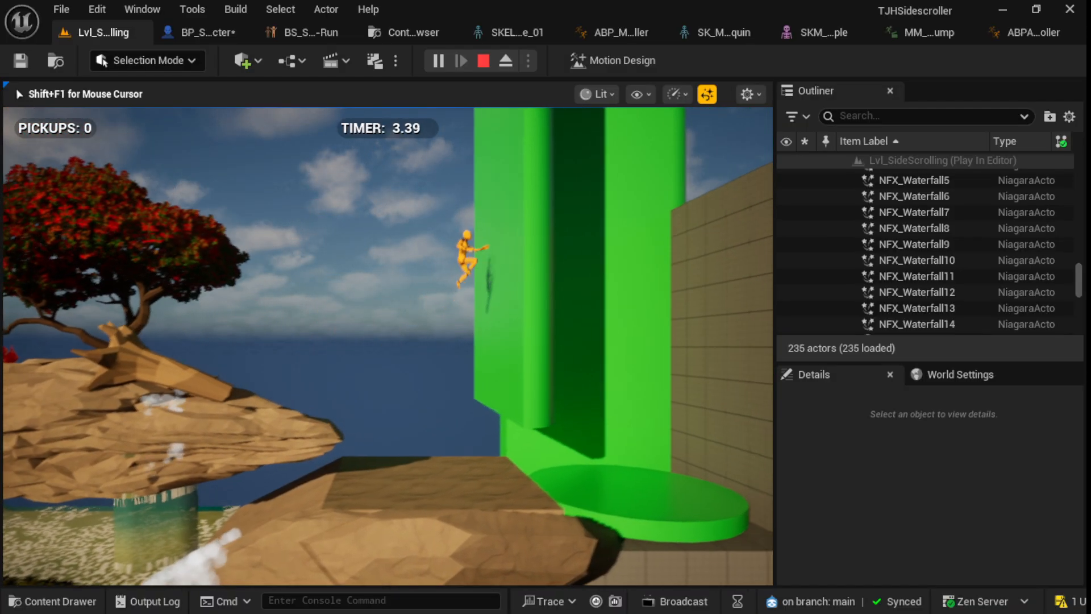
pyautogui.press('space')
pyautogui.press('a')
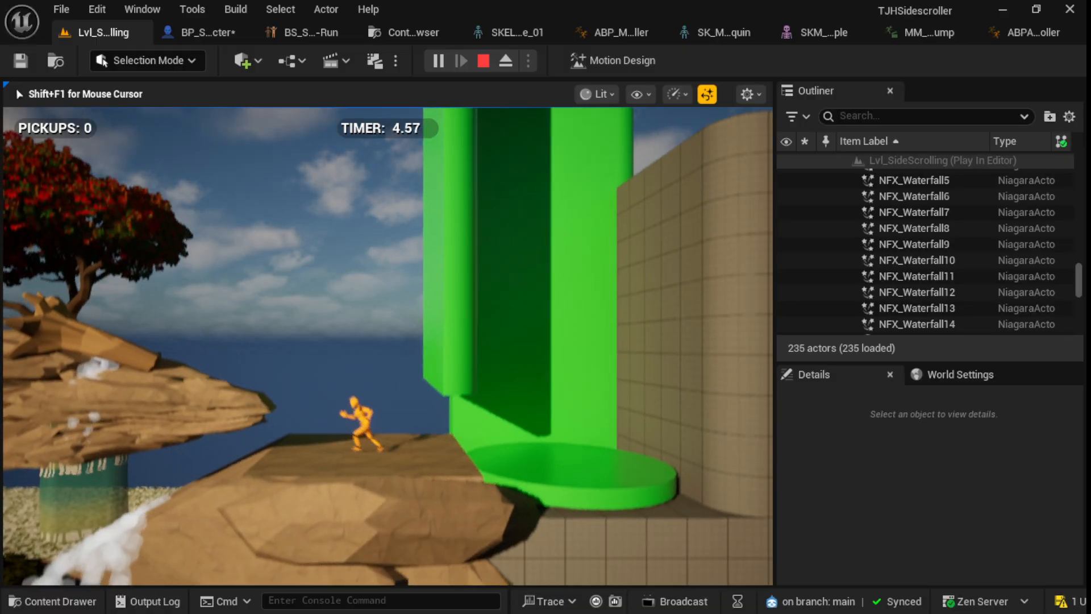
pyautogui.press('space')
pyautogui.press('d')
pyautogui.press('space')
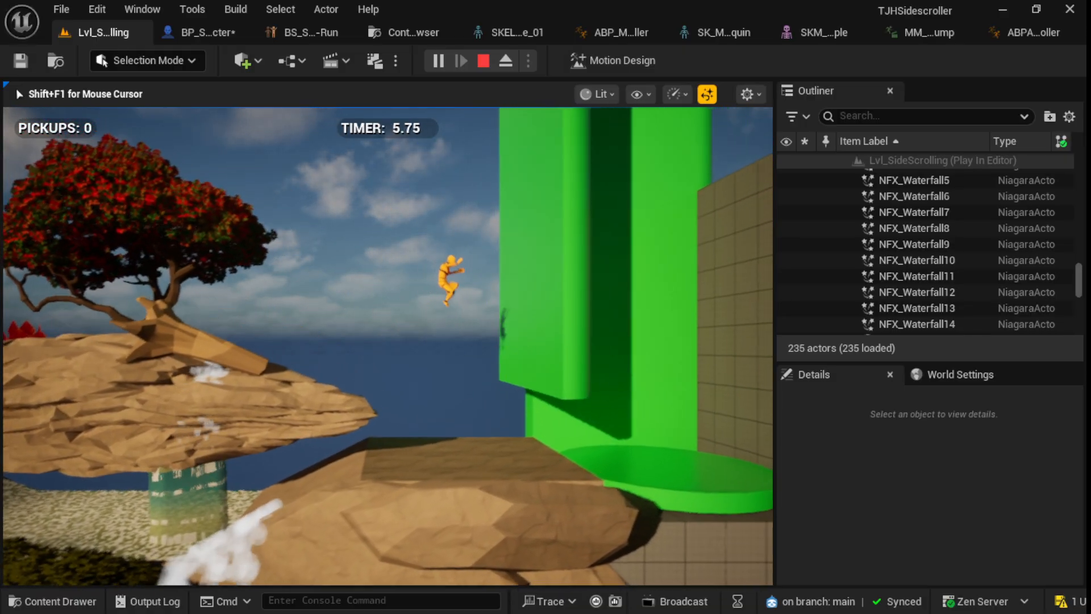
pyautogui.press('space')
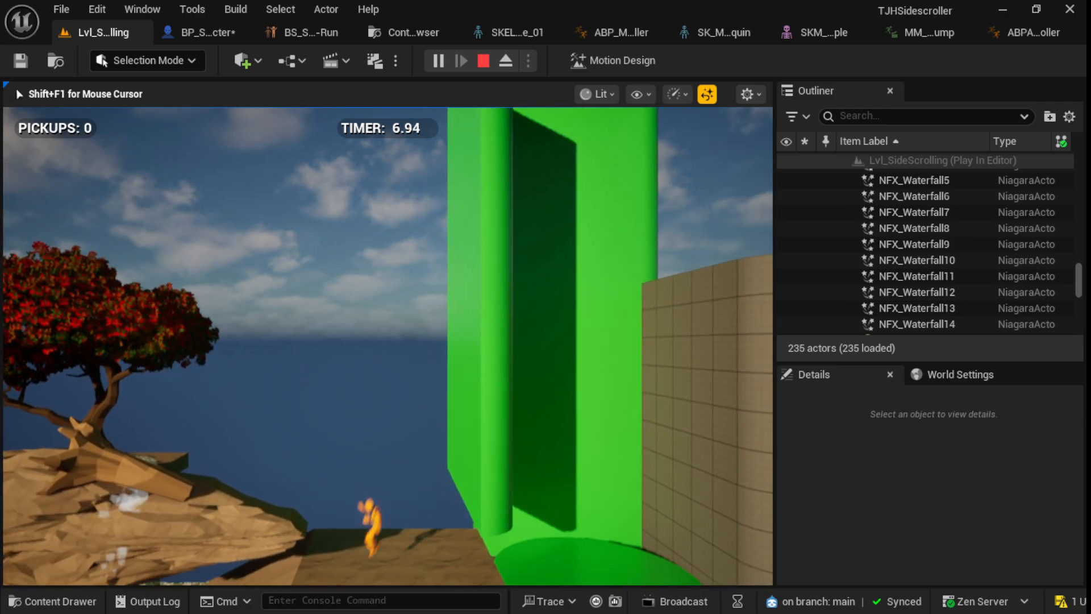
pyautogui.press('Escape')
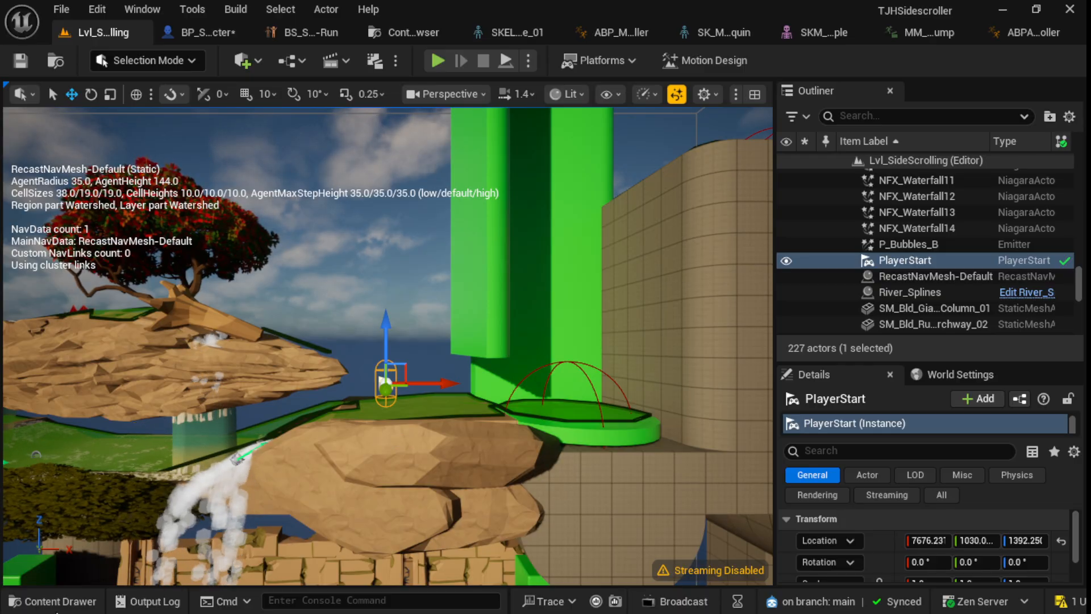
# - Review the retargeted Synty animations, blend space and animation blueprint in the Content/PolygonFantasyRivals folder
pyautogui.click(80, 603)
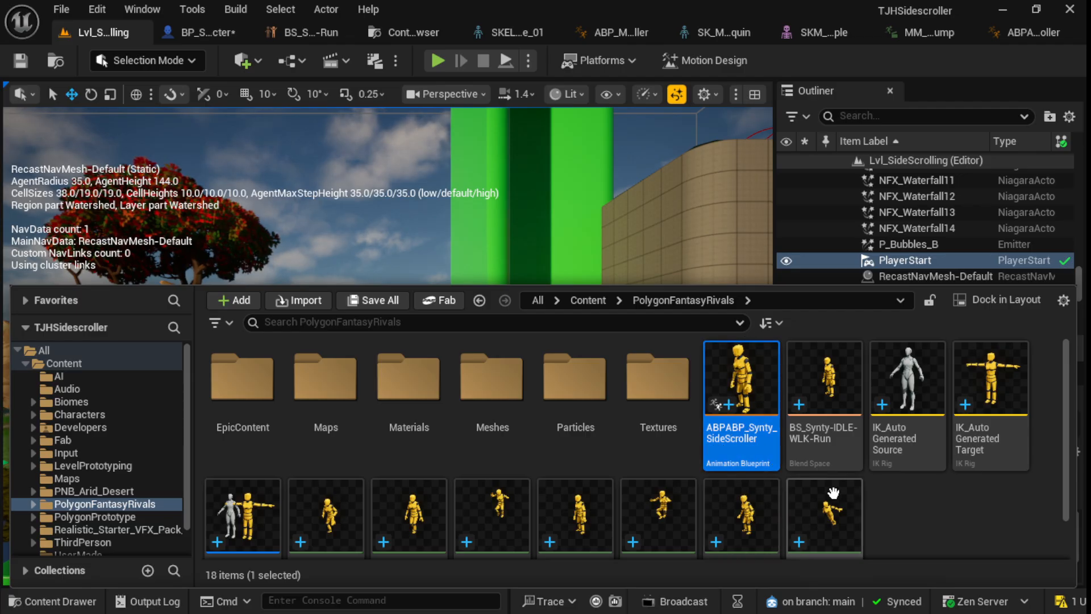
pyautogui.click(594, 302)
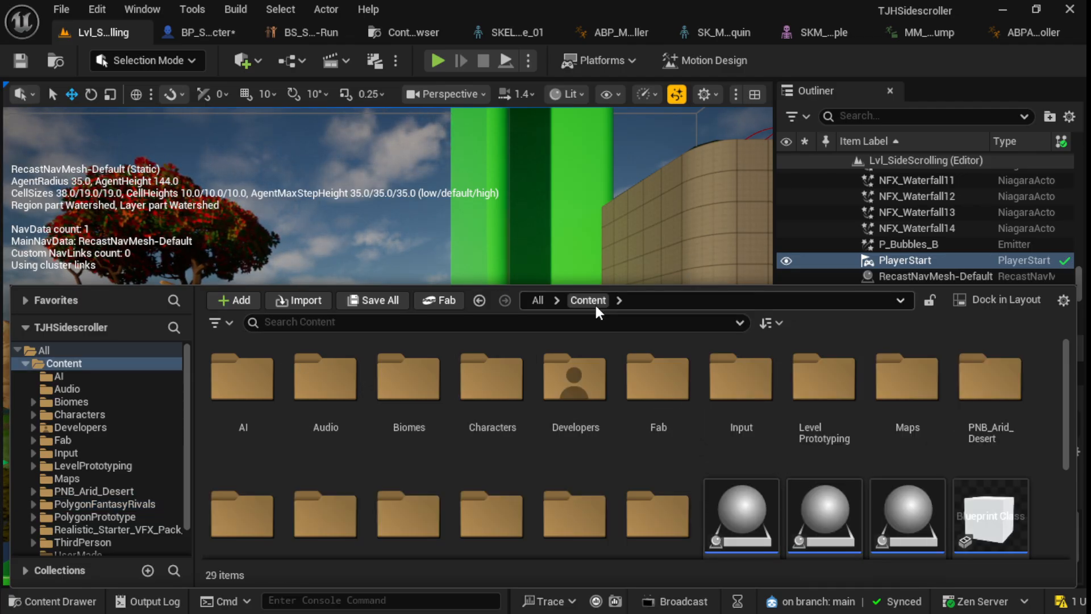
pyautogui.scroll(-1, 503, 480)
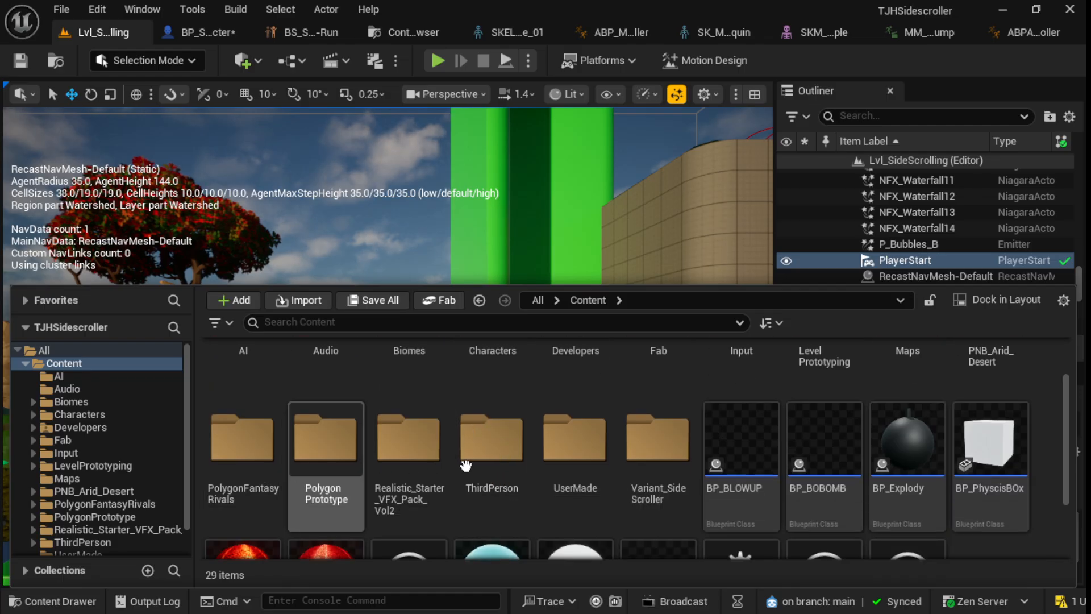
pyautogui.doubleClick(243, 441)
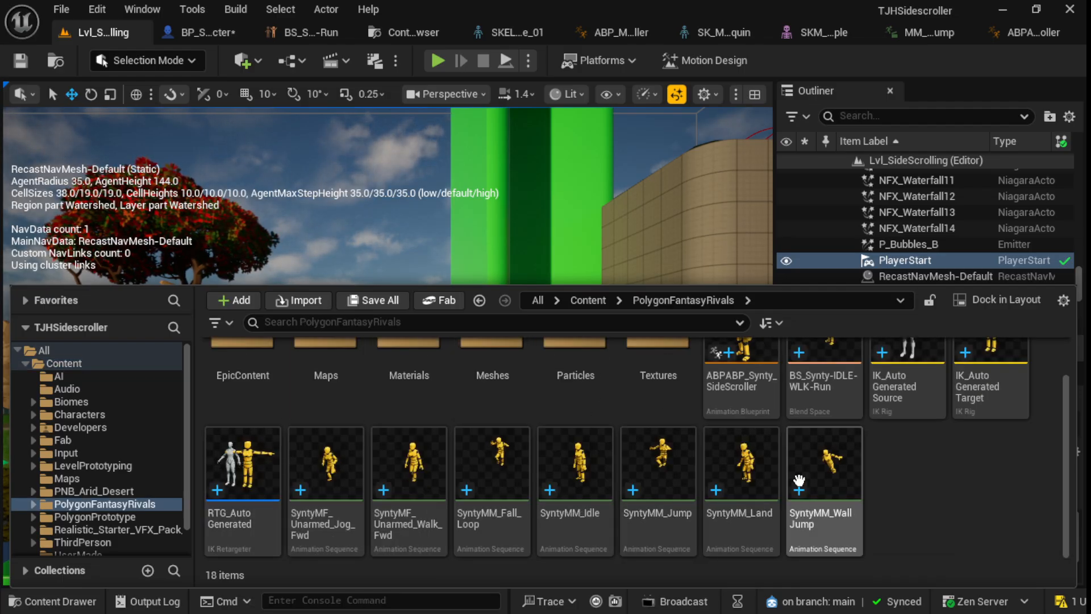
pyautogui.scroll(1, 625, 355)
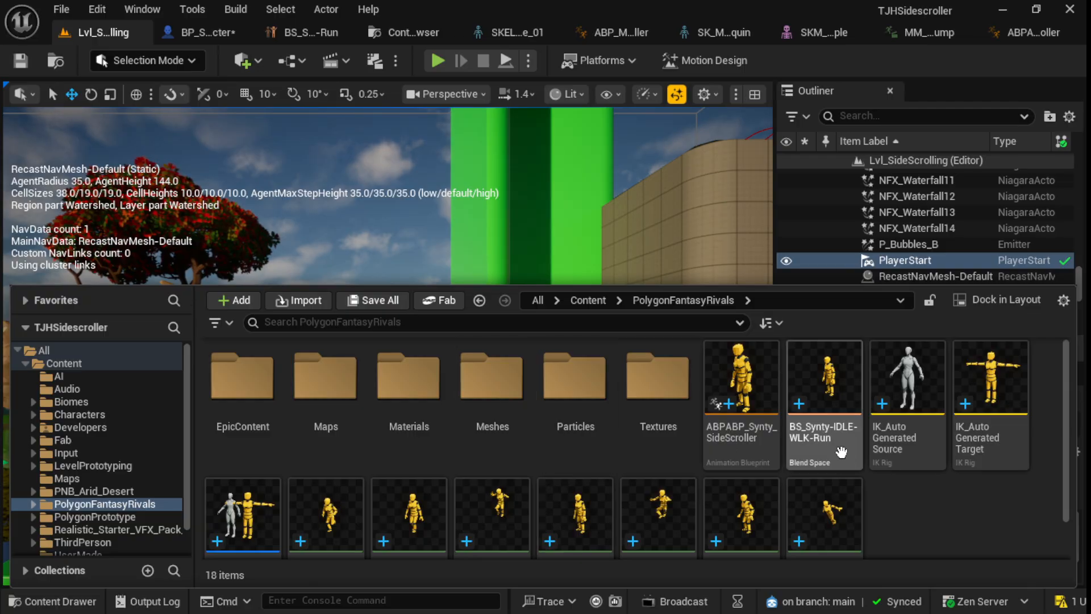
# - Look through the character blueprints in the Meshes/New_Characters folder of PolygonFantasyRivals
pyautogui.doubleClick(497, 372)
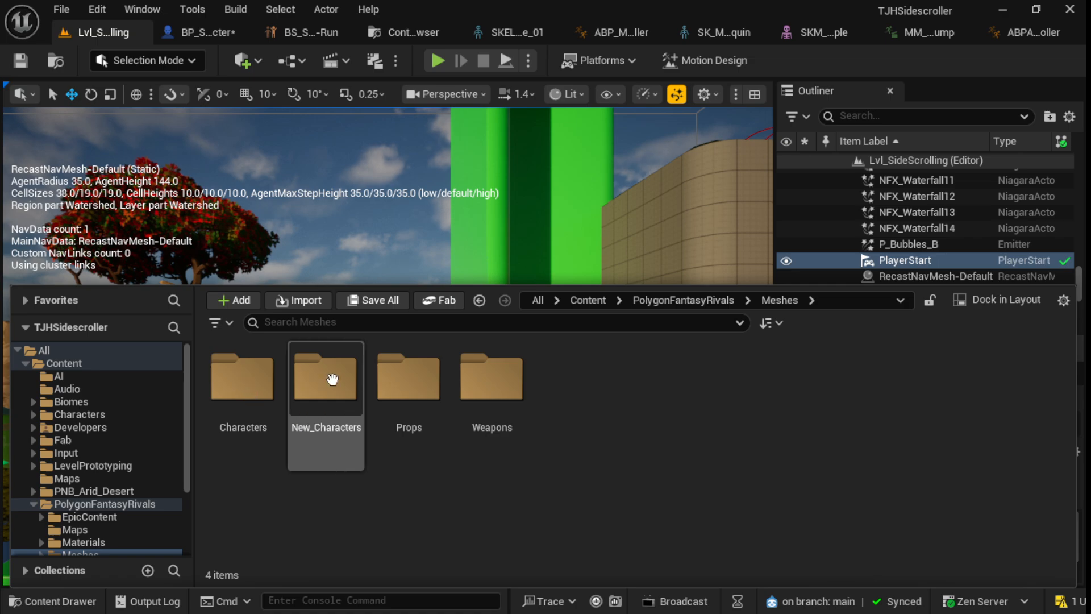
pyautogui.doubleClick(325, 380)
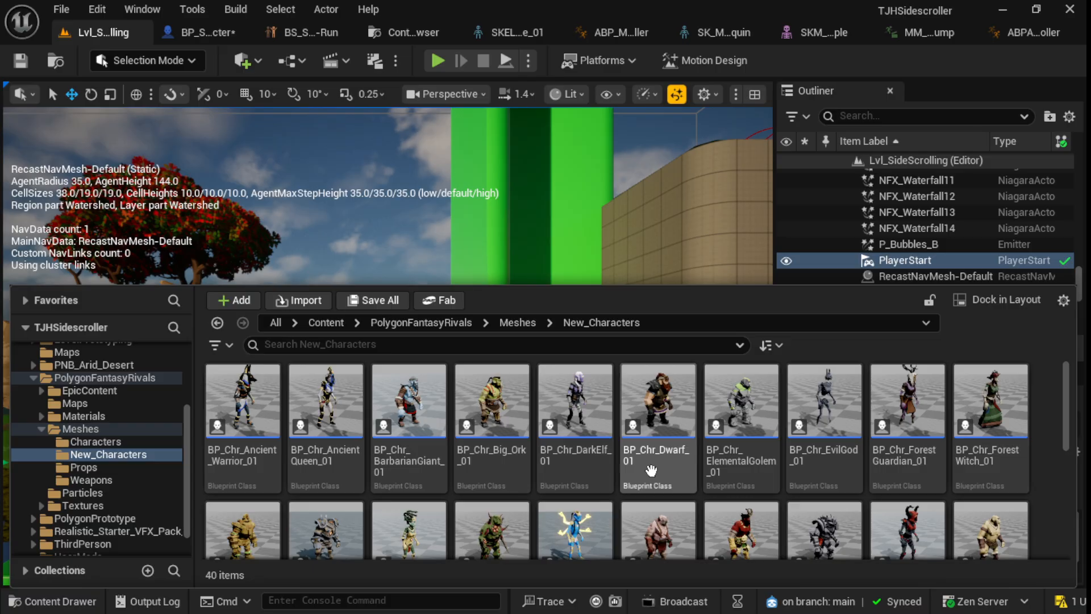
pyautogui.scroll(-1, 595, 522)
pyautogui.moveTo(585, 472)
pyautogui.scroll(1, 587, 455)
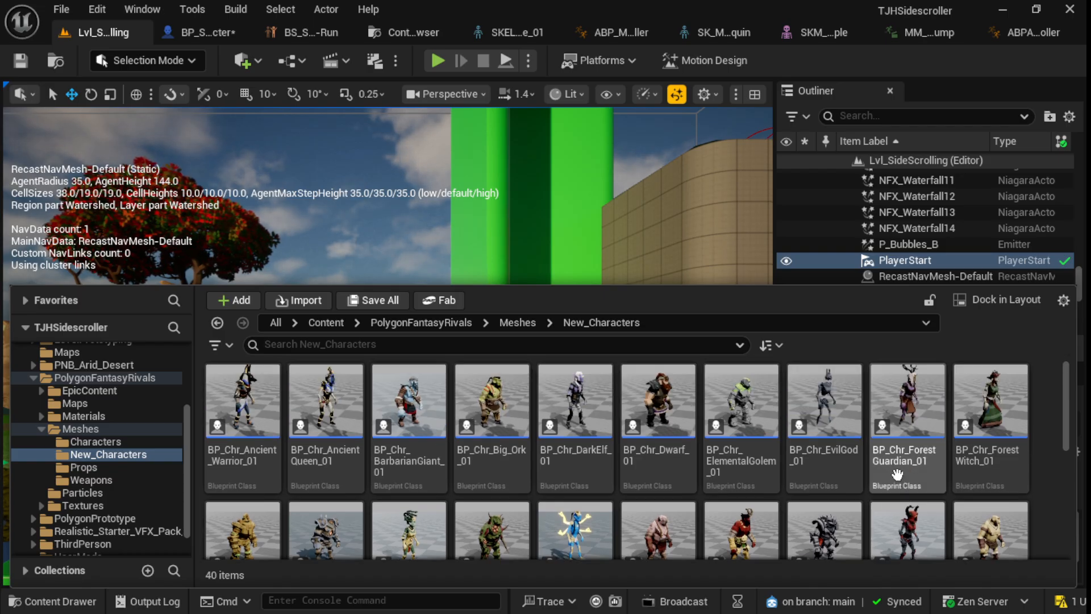
pyautogui.moveTo(516, 482)
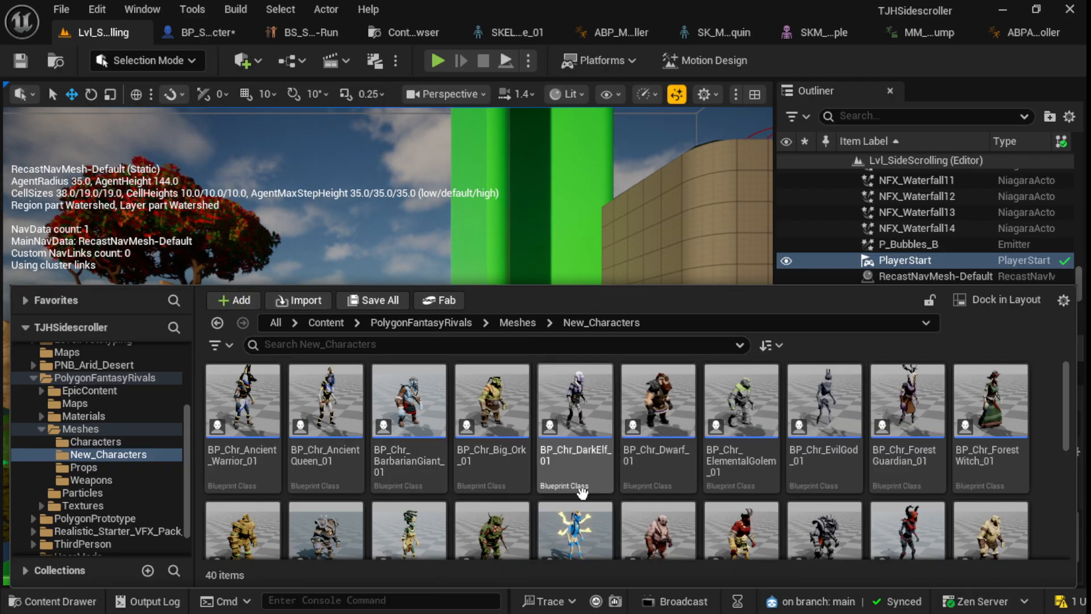
pyautogui.scroll(-1, 581, 493)
# - Look through the skeletal meshes in the Meshes/Characters folder, comparing the SK_BR_Character and SK_Character models
pyautogui.click(517, 322)
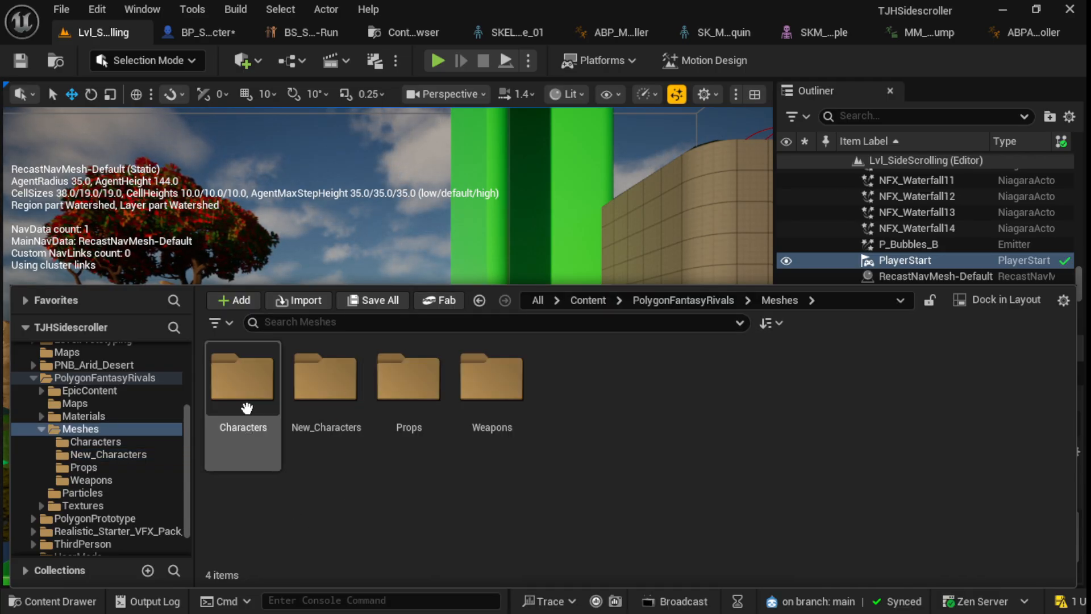
pyautogui.doubleClick(246, 386)
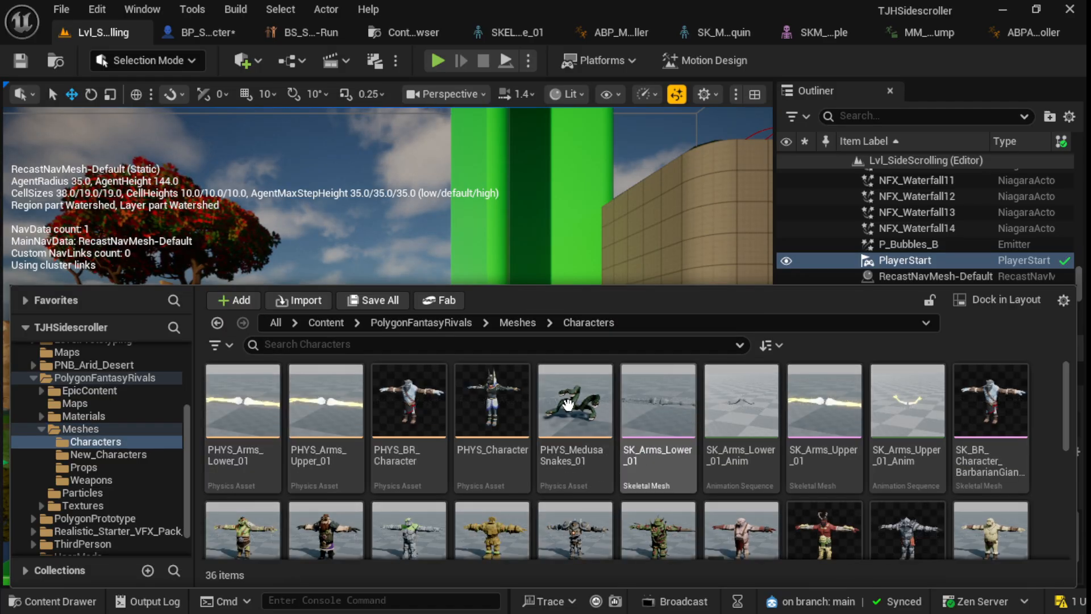
pyautogui.scroll(-1, 428, 438)
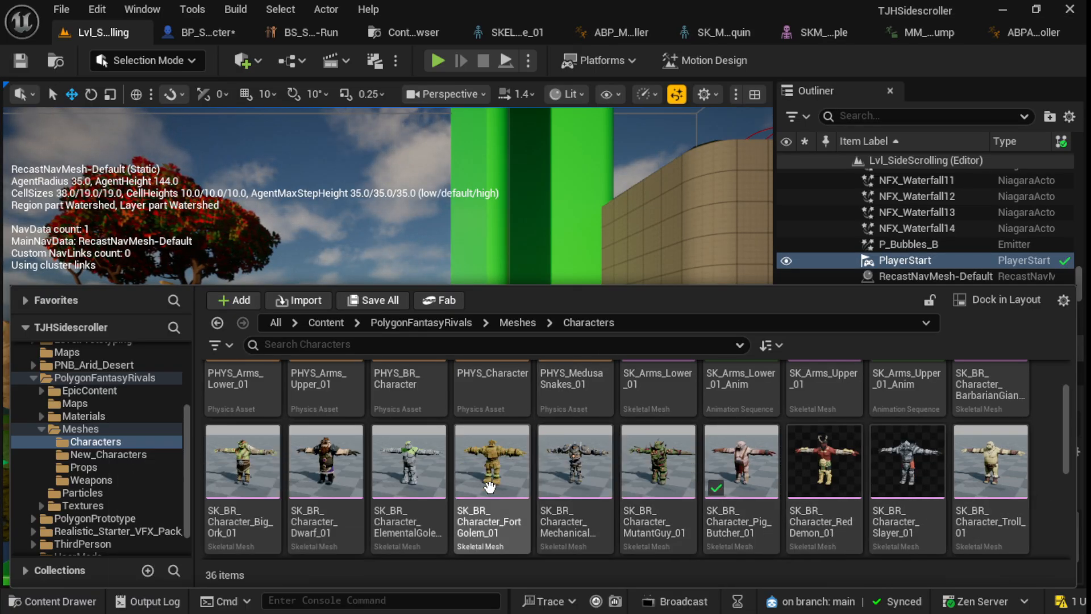
pyautogui.scroll(-2, 790, 465)
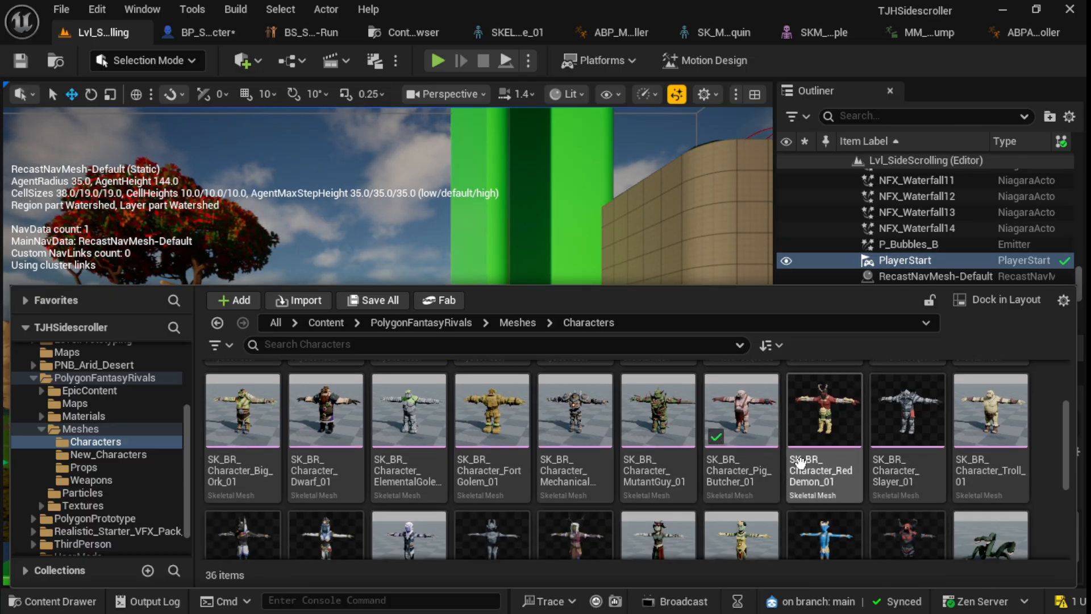
pyautogui.scroll(3, 394, 445)
pyautogui.scroll(2, 394, 444)
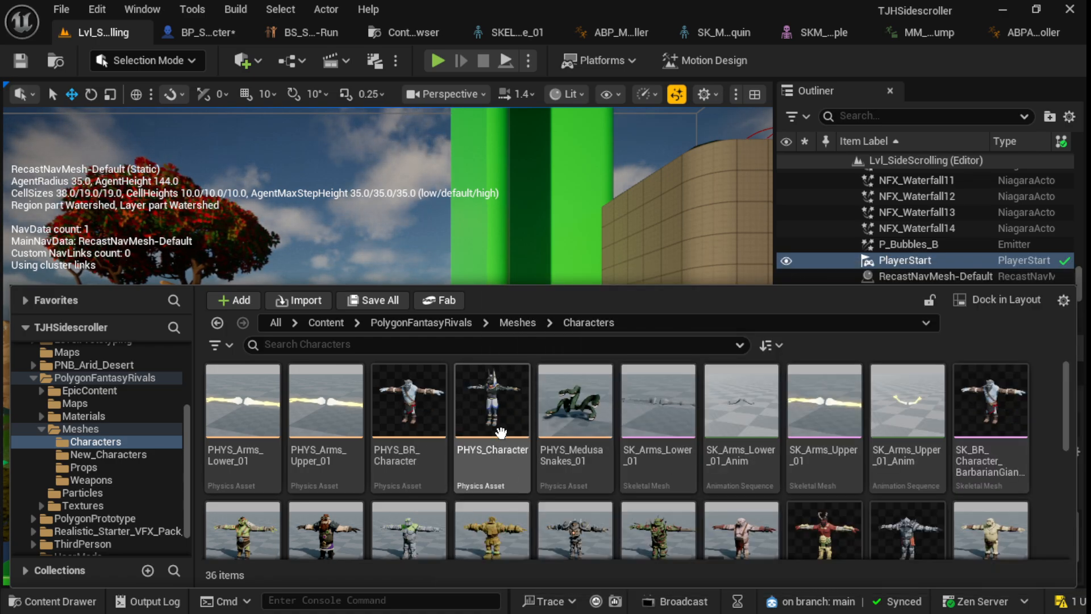
pyautogui.scroll(-3, 481, 474)
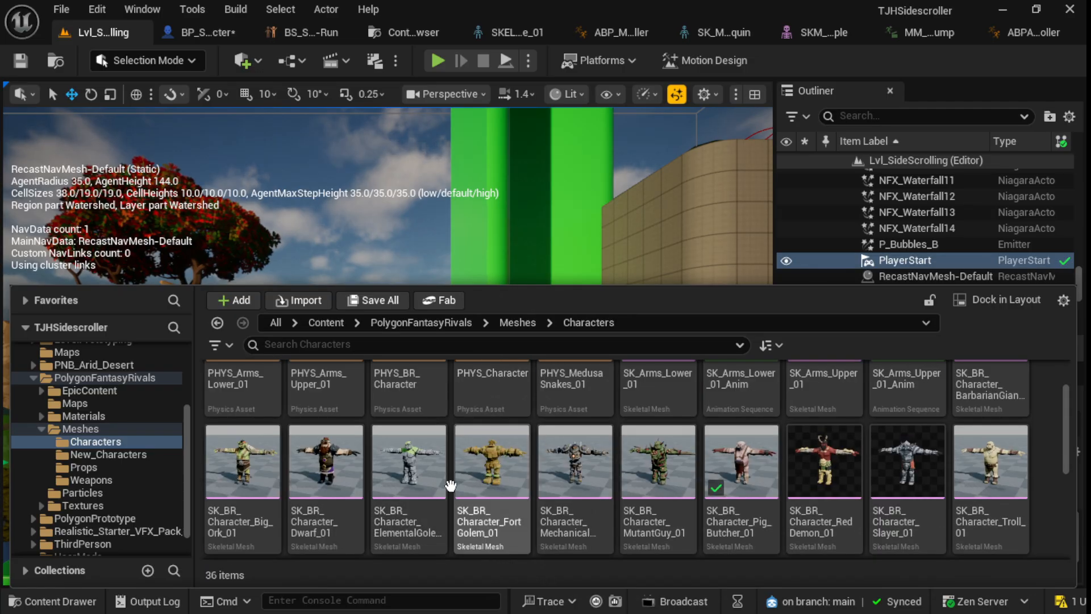
pyautogui.scroll(-1, 824, 464)
pyautogui.scroll(-2, 859, 474)
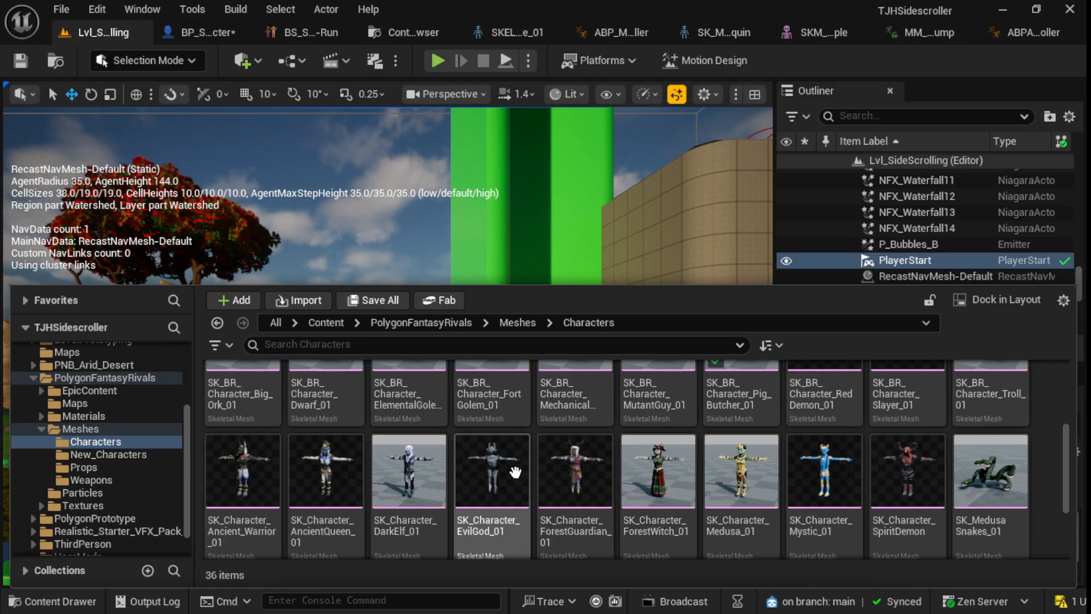
pyautogui.scroll(-1, 627, 500)
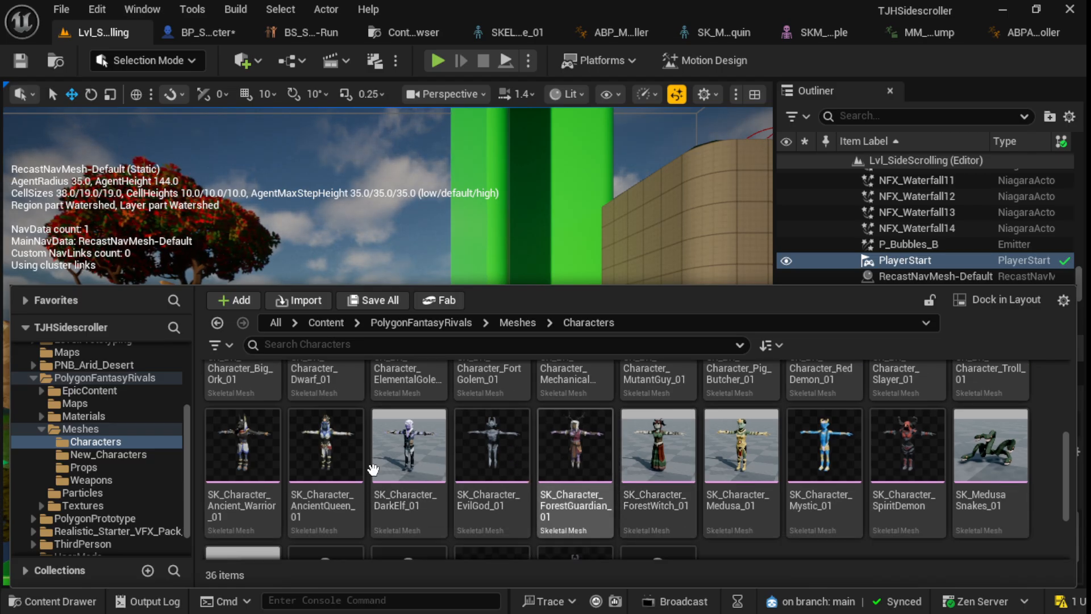
# - Assign the SKEL_Character_Dummy_Female_01 skeleton to the SK_Character_Ancient_Warrior_01 skeletal mesh in PolygonFantasyRivals
pyautogui.click(240, 464)
pyautogui.rightClick(240, 464)
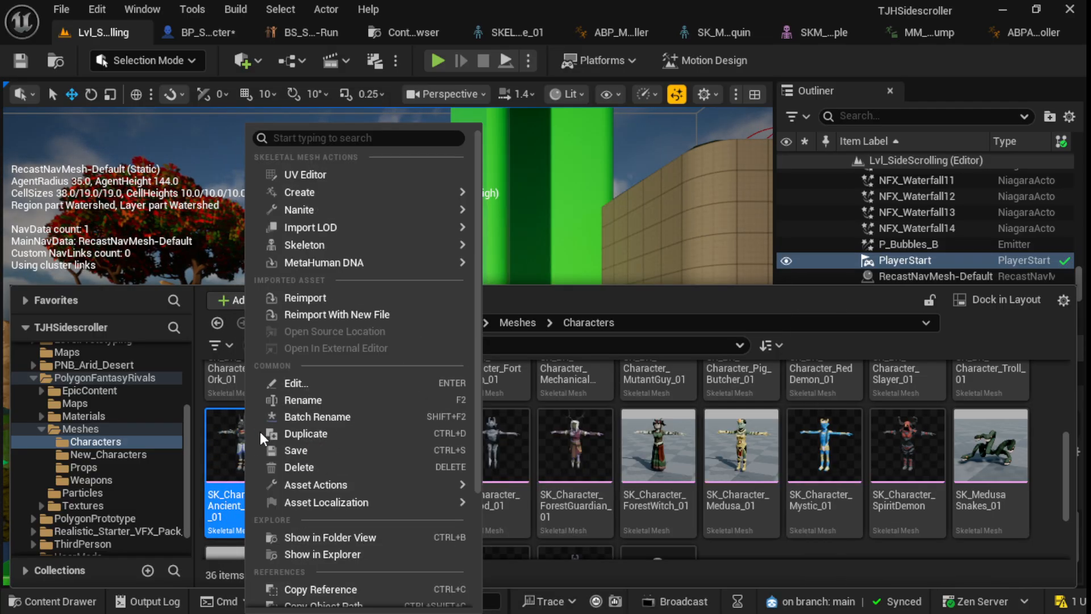
pyautogui.moveTo(335, 243)
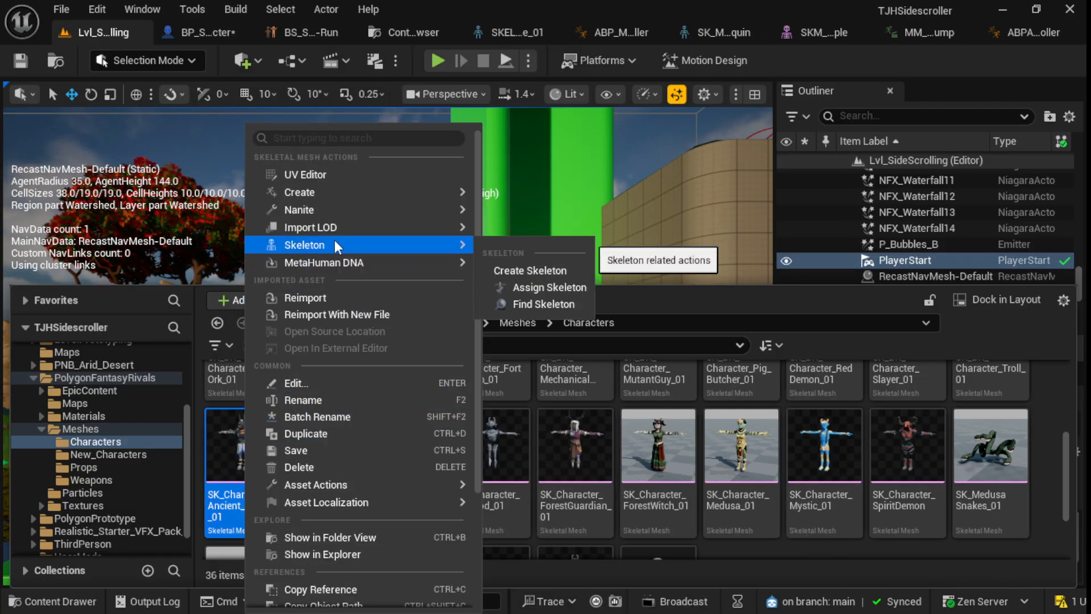
pyautogui.click(531, 288)
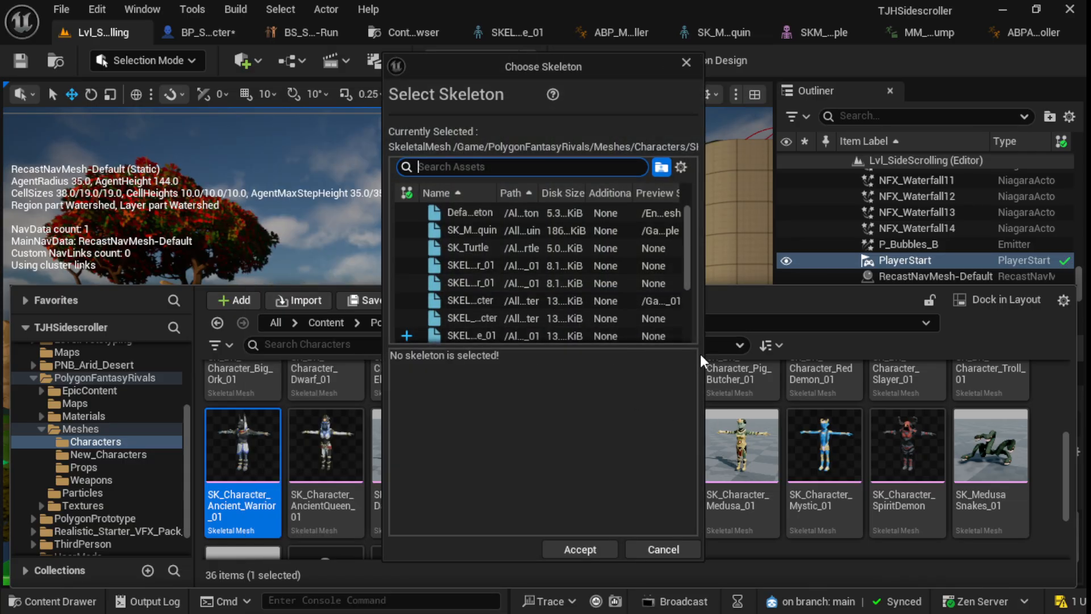
pyautogui.moveTo(702, 354); pyautogui.dragTo(973, 352)
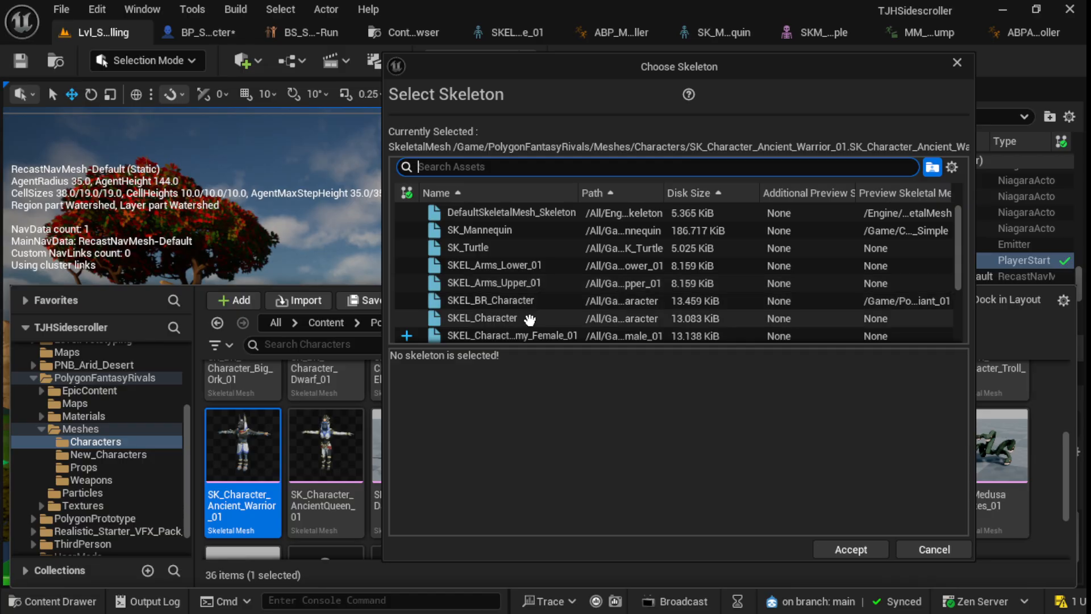
pyautogui.scroll(-3, 530, 320)
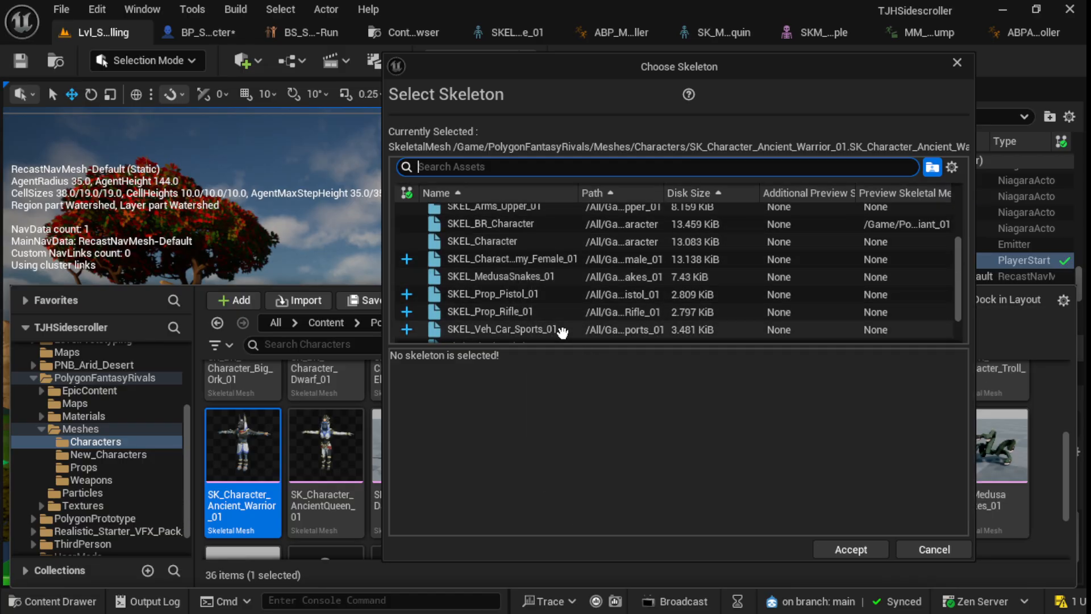
pyautogui.scroll(-3, 563, 333)
pyautogui.scroll(3, 481, 250)
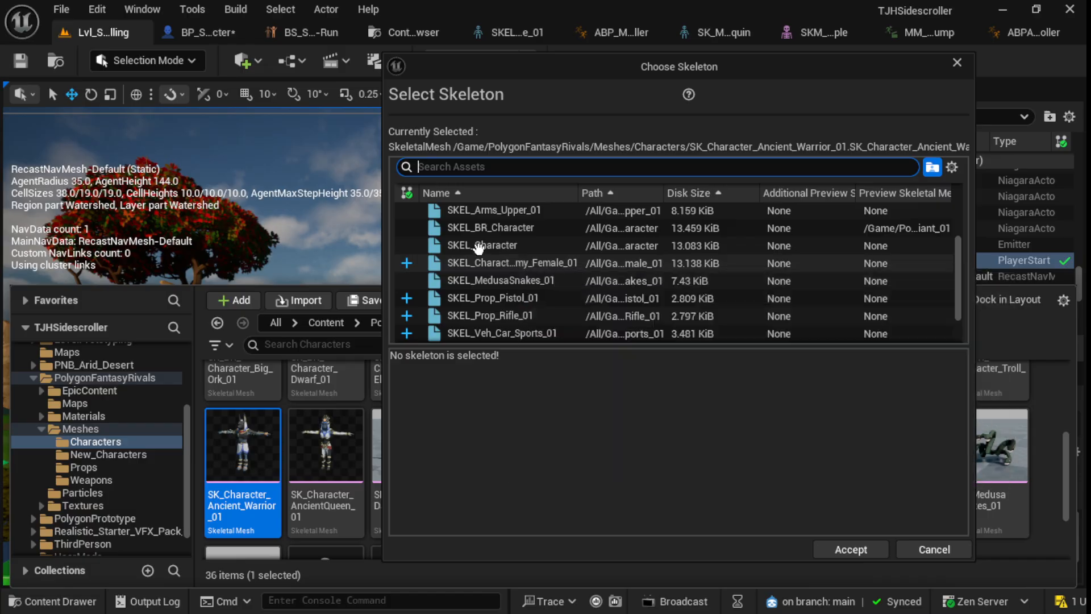
pyautogui.click(485, 263)
pyautogui.click(850, 550)
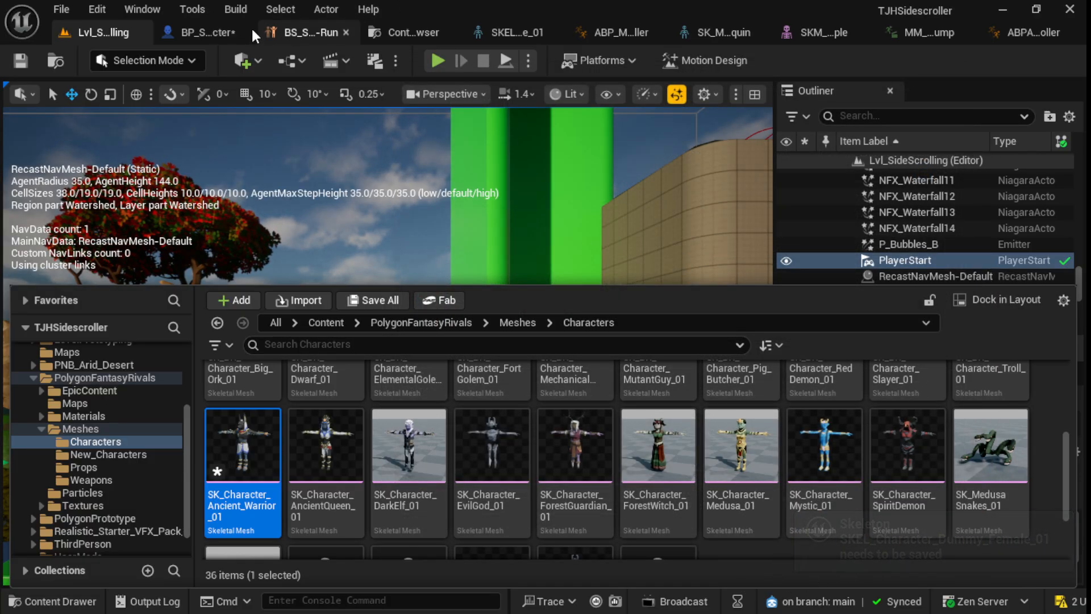
# - Set the skeletal mesh of BP_SideScrollingCharacter's Mesh component to SK_Character_Ancient_Warrior_01, using the version from PolygonFantasyRivals/Meshes/Characters
pyautogui.click(203, 33)
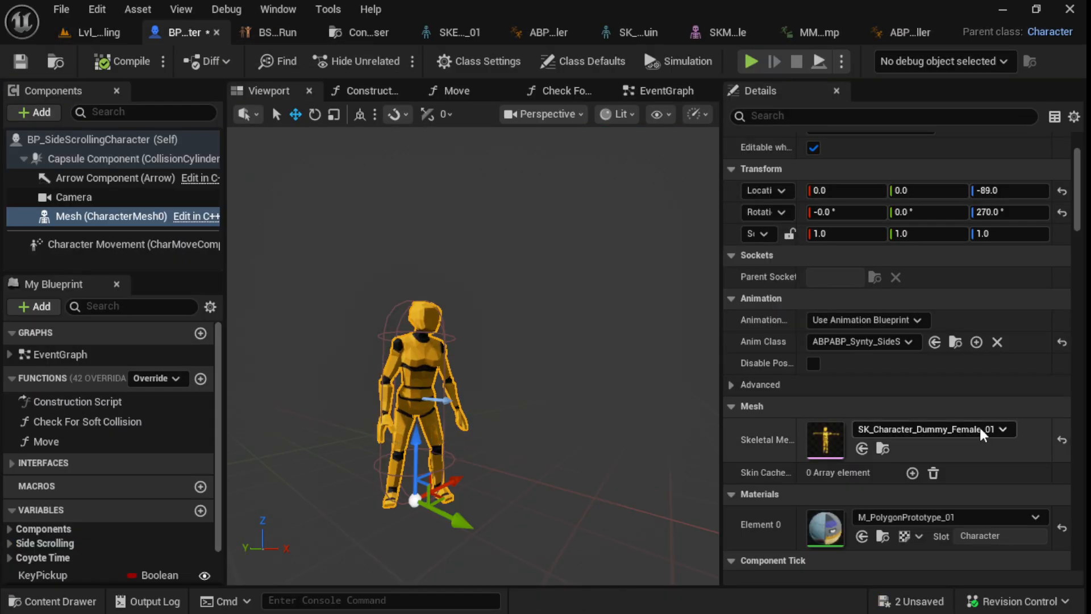
pyautogui.click(912, 429)
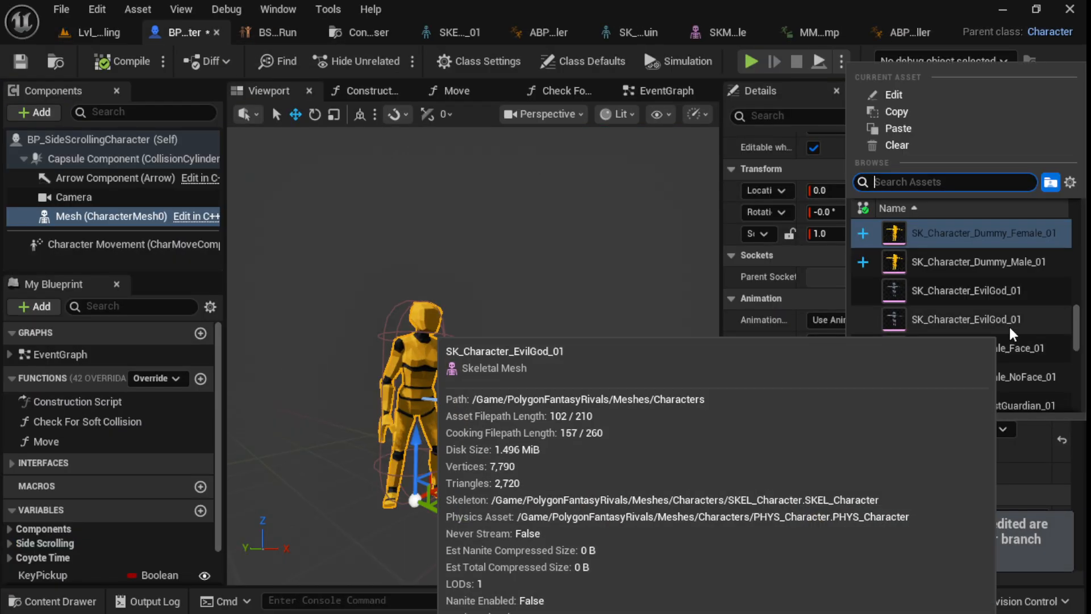
pyautogui.scroll(-2, 1022, 330)
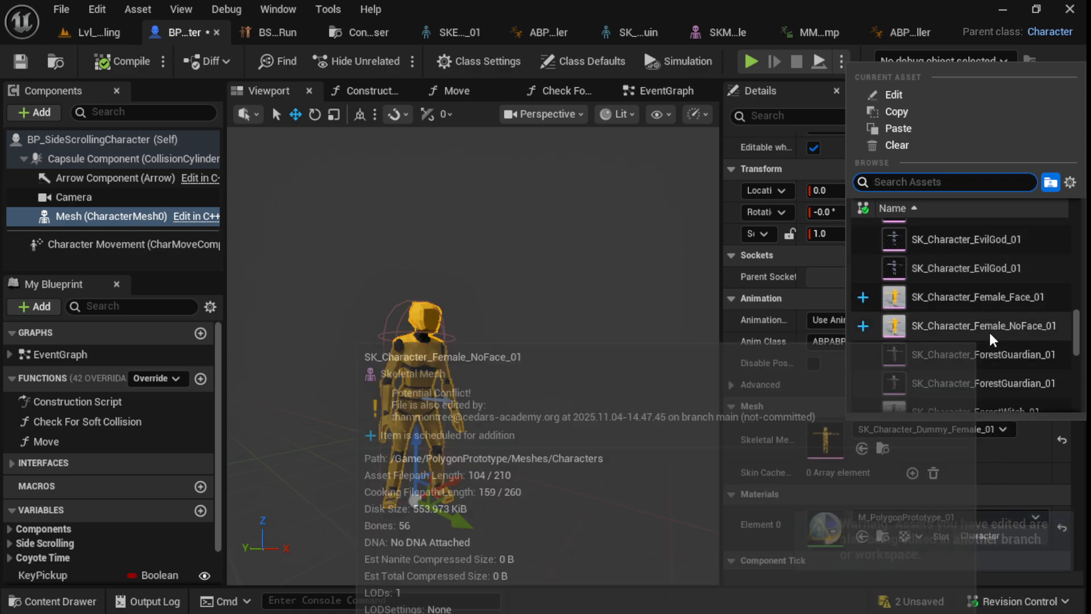
pyautogui.scroll(-5, 1050, 370)
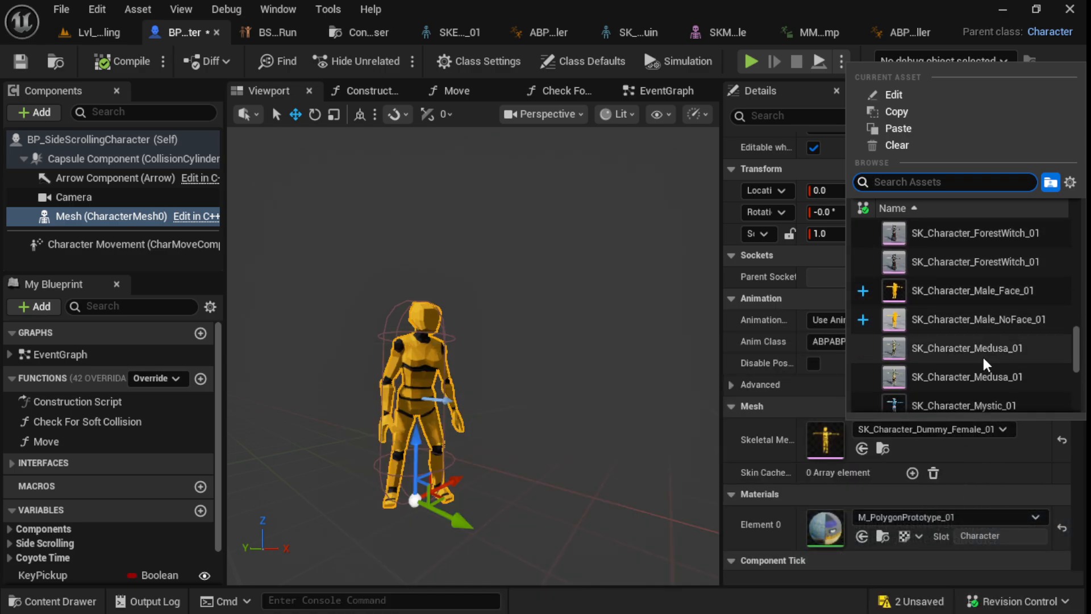
pyautogui.scroll(-2, 1011, 318)
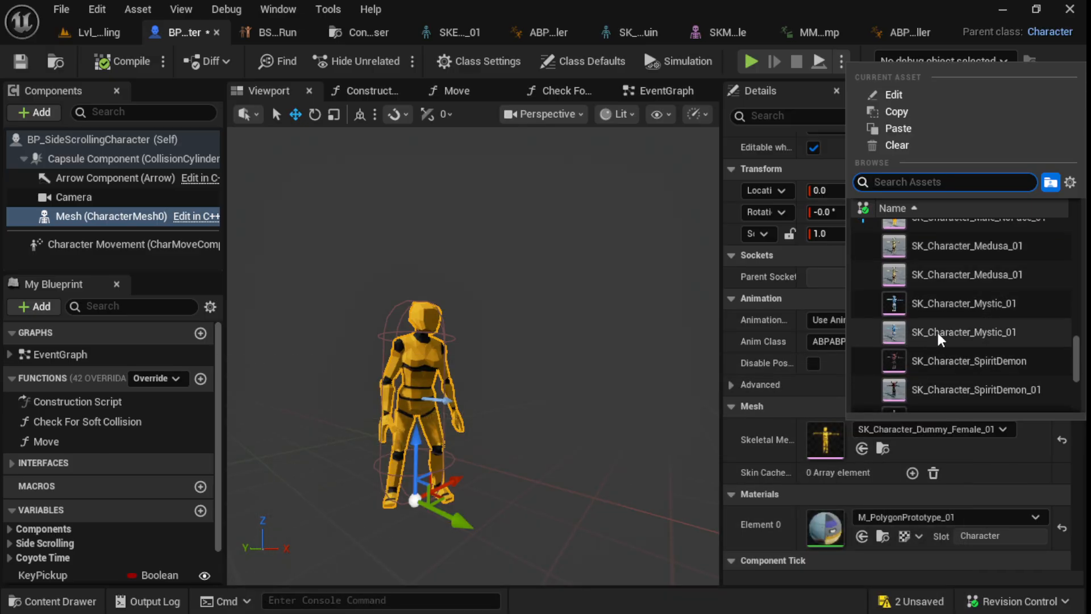
pyautogui.scroll(-3, 929, 395)
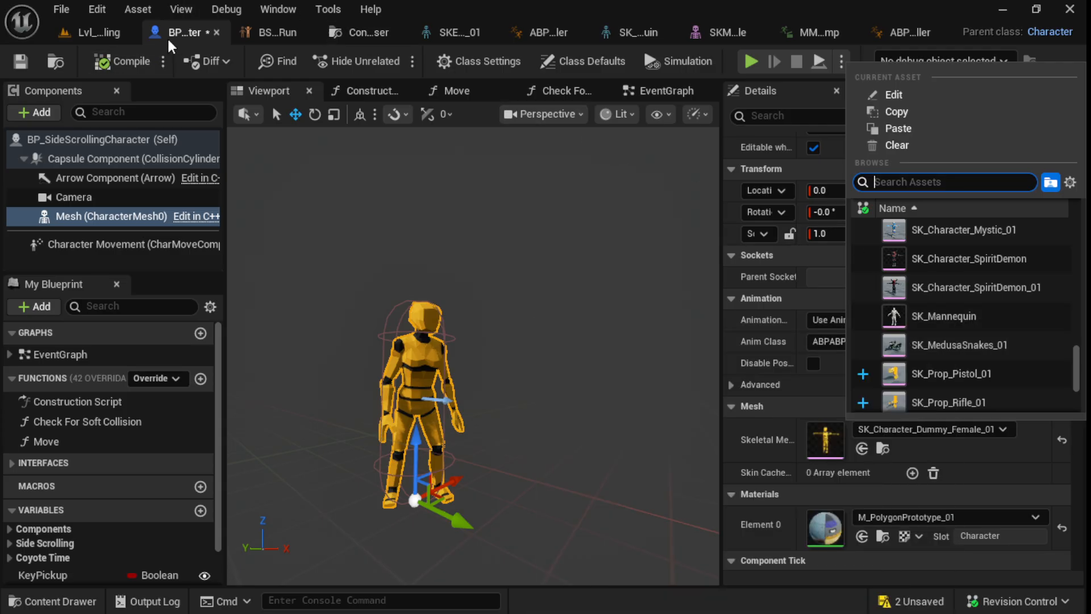
pyautogui.click(45, 599)
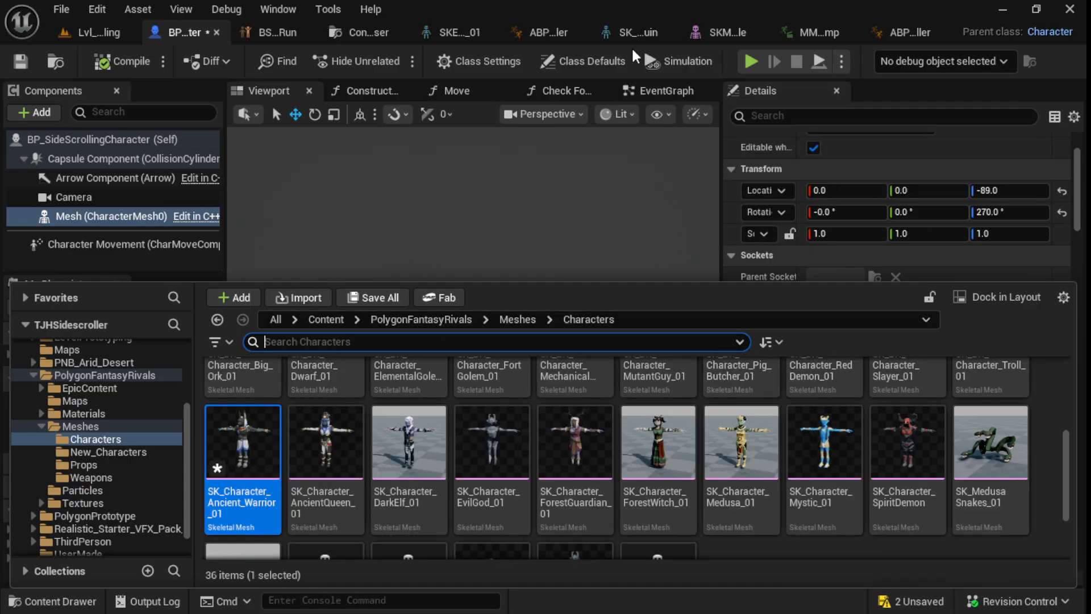
pyautogui.click(606, 239)
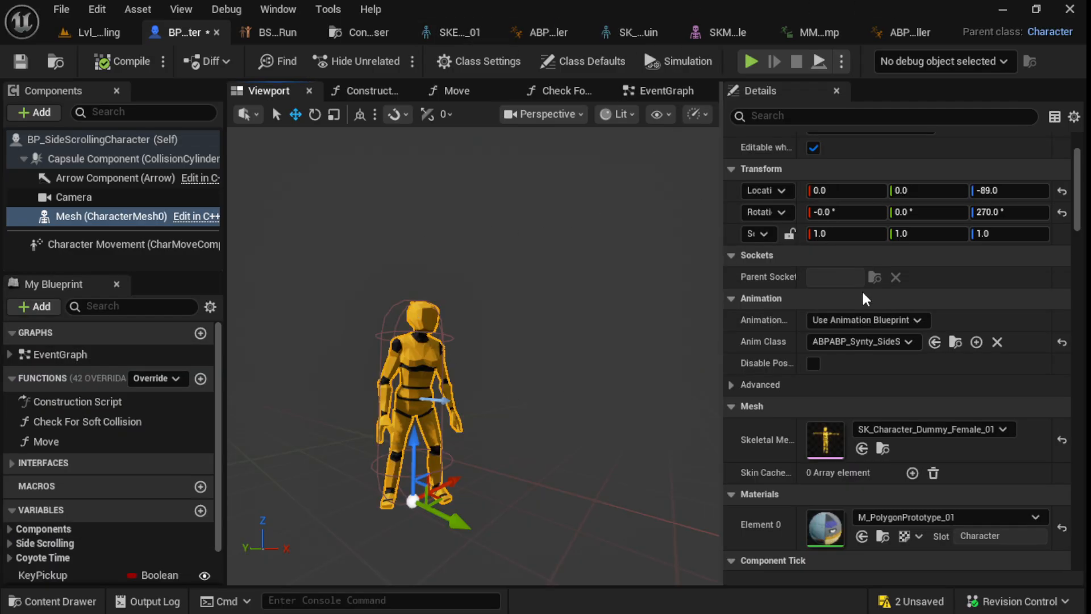
pyautogui.click(929, 429)
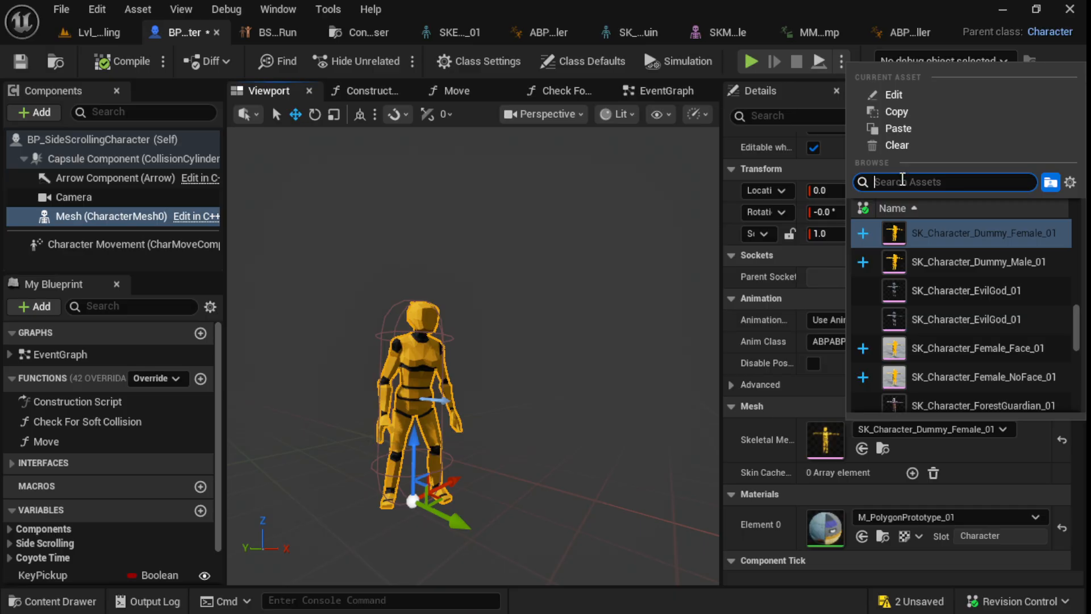
pyautogui.write('ancie')
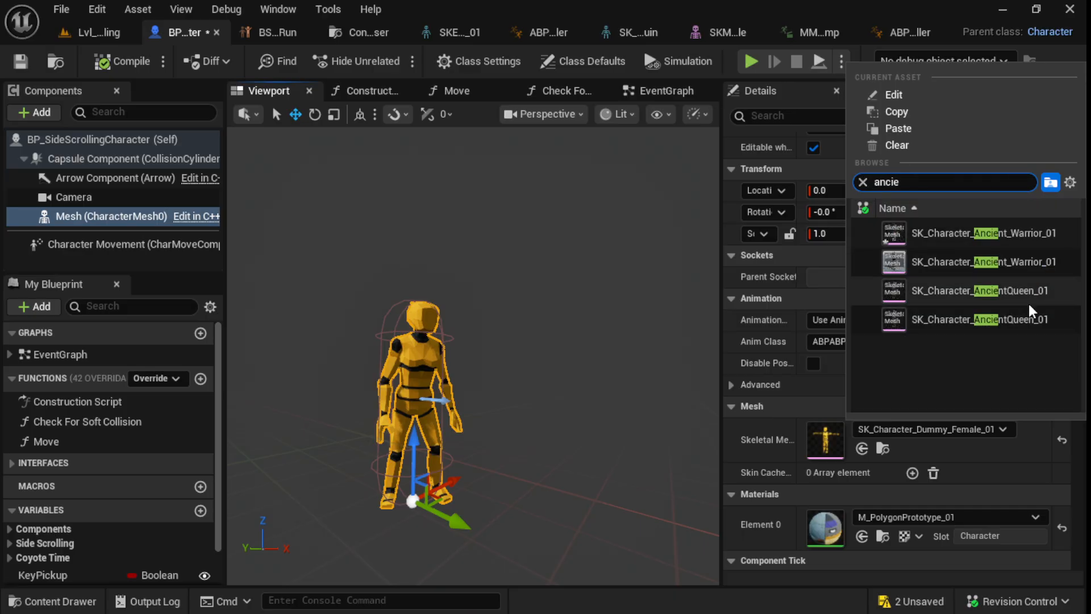
pyautogui.click(1034, 236)
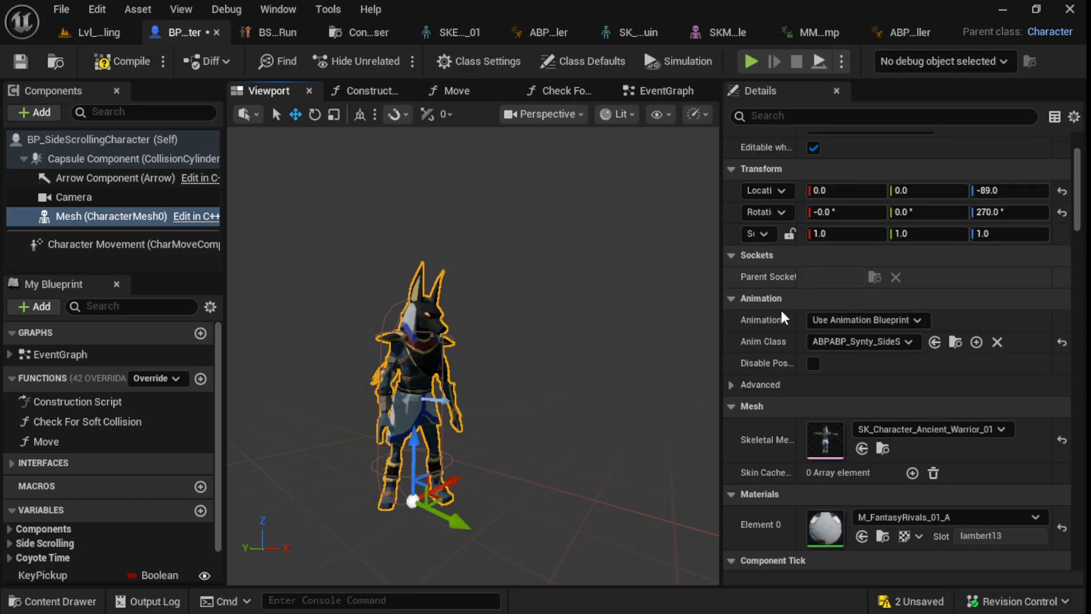
pyautogui.moveTo(473, 356); pyautogui.dragTo(352, 329, button='right')
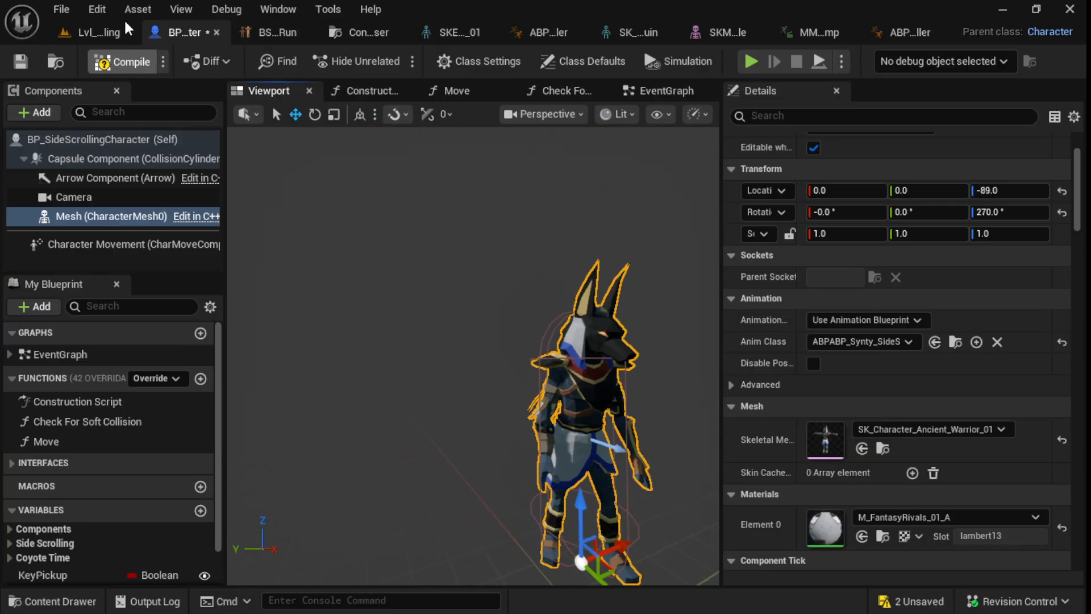
# - Playtest the side-scrolling level with the Ancient Warrior, running and jumping across the upper platforms and collecting the green pickups
pyautogui.click(103, 34)
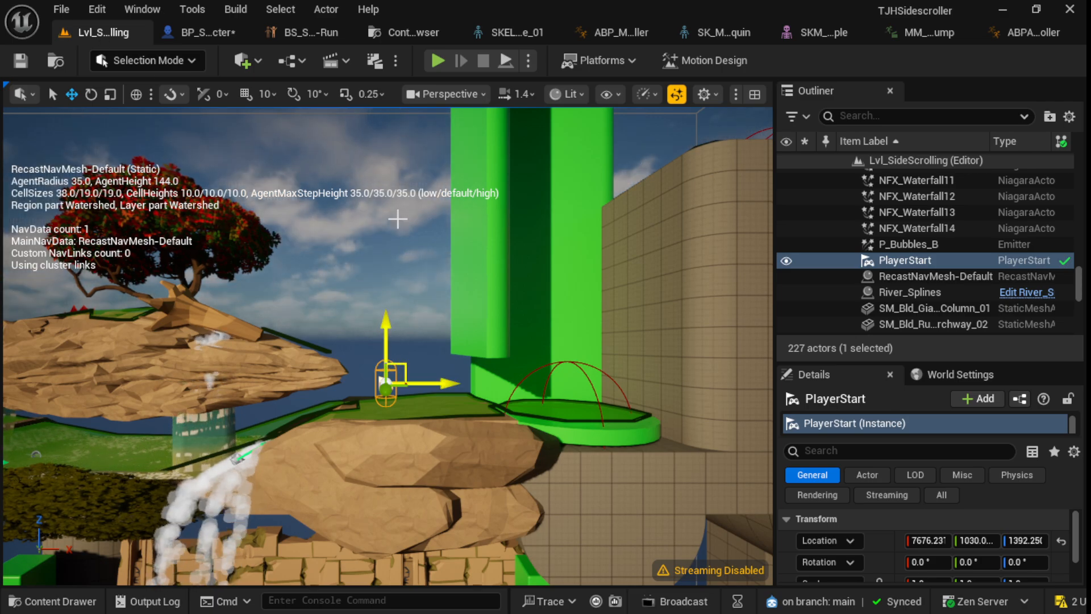
pyautogui.click(442, 63)
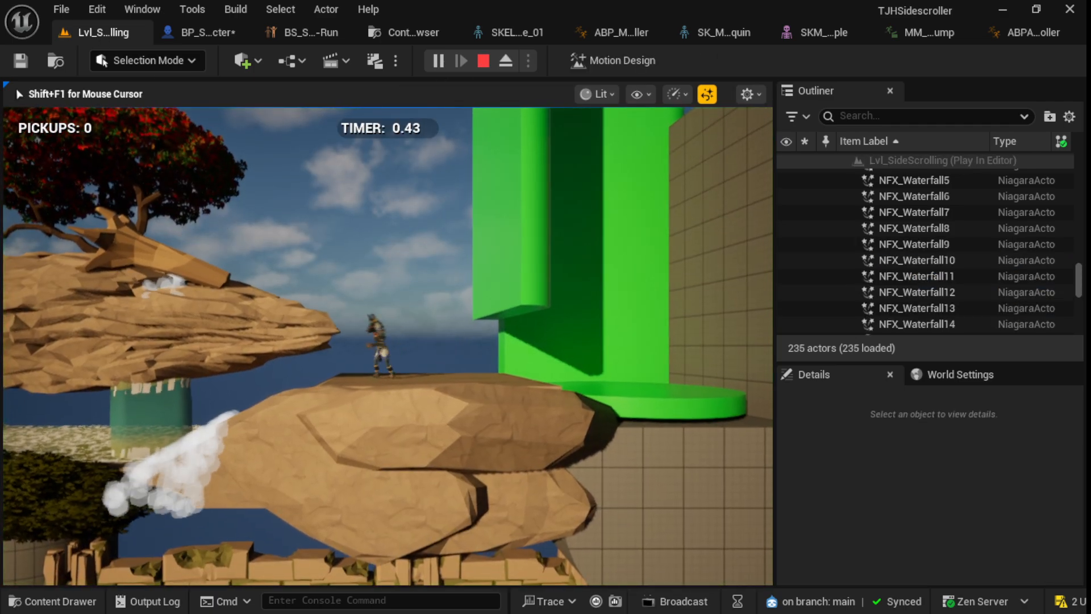
pyautogui.press('a')
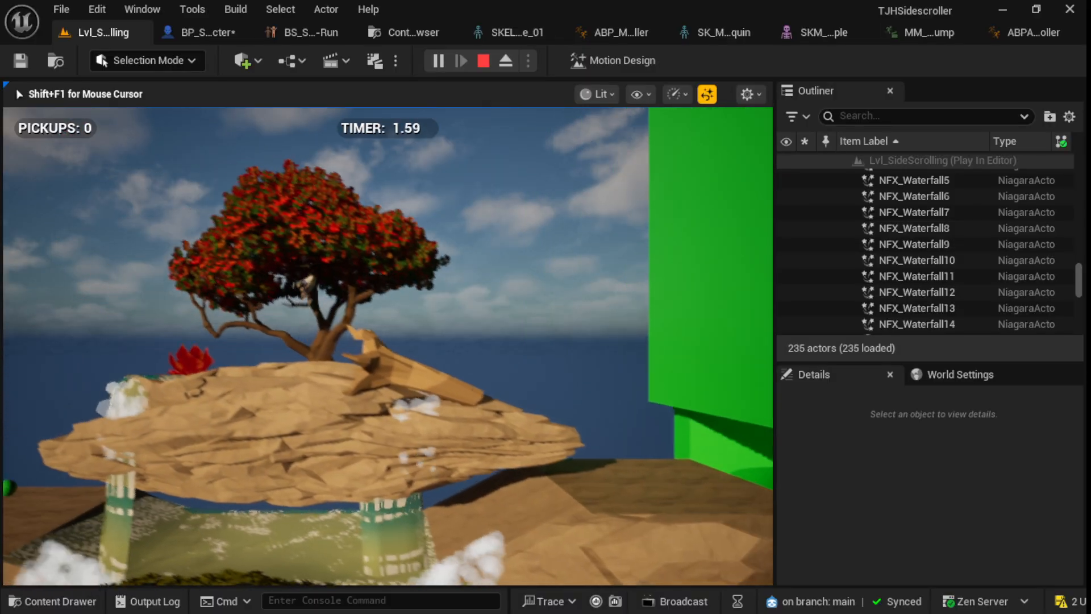
pyautogui.press('space')
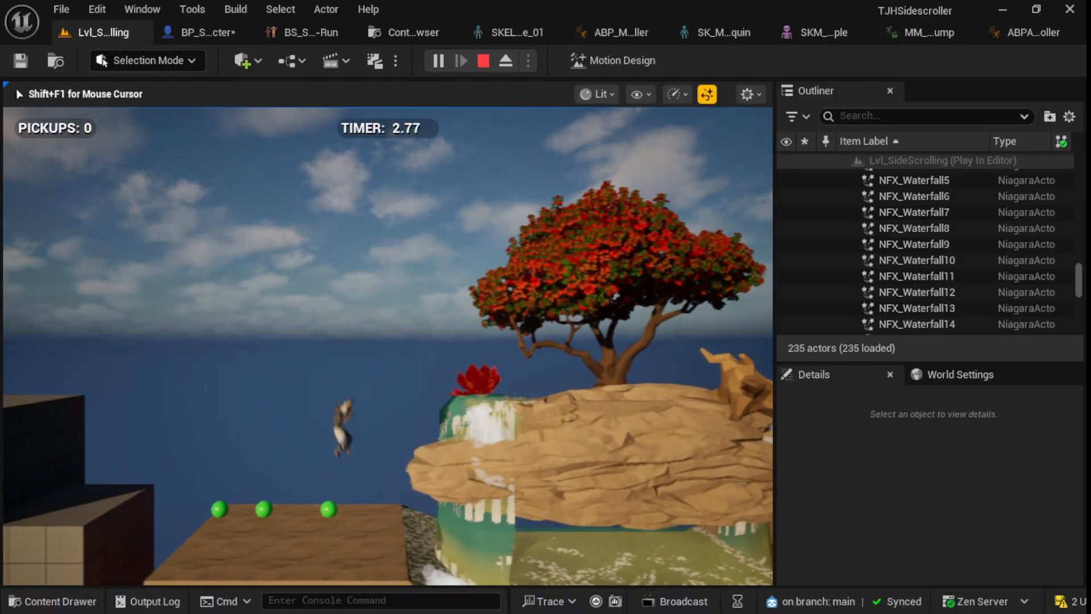
pyautogui.press('a')
pyautogui.press('space')
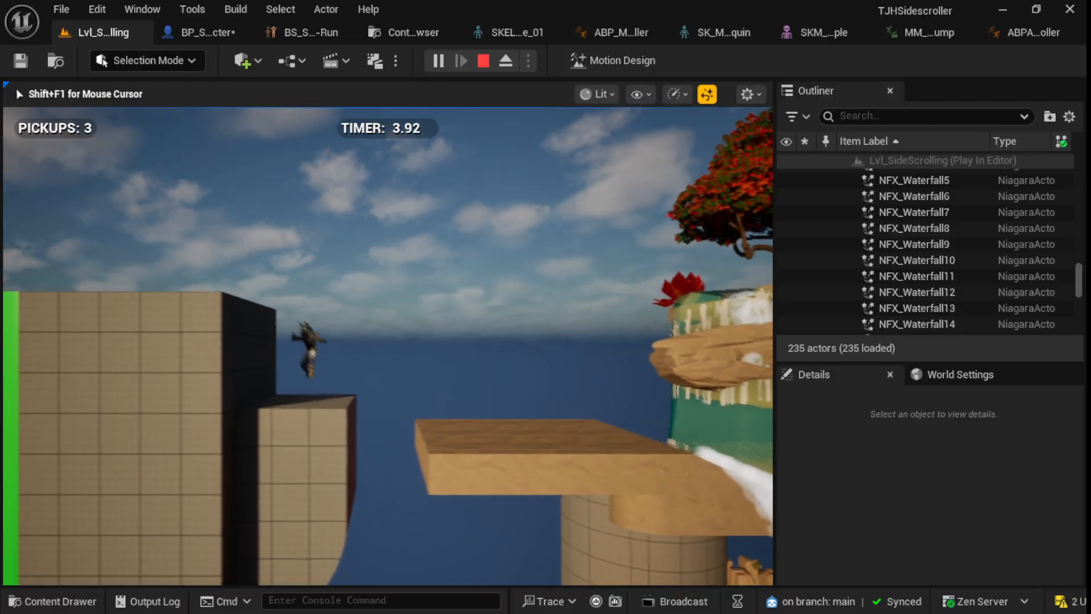
pyautogui.press('d')
pyautogui.press('space')
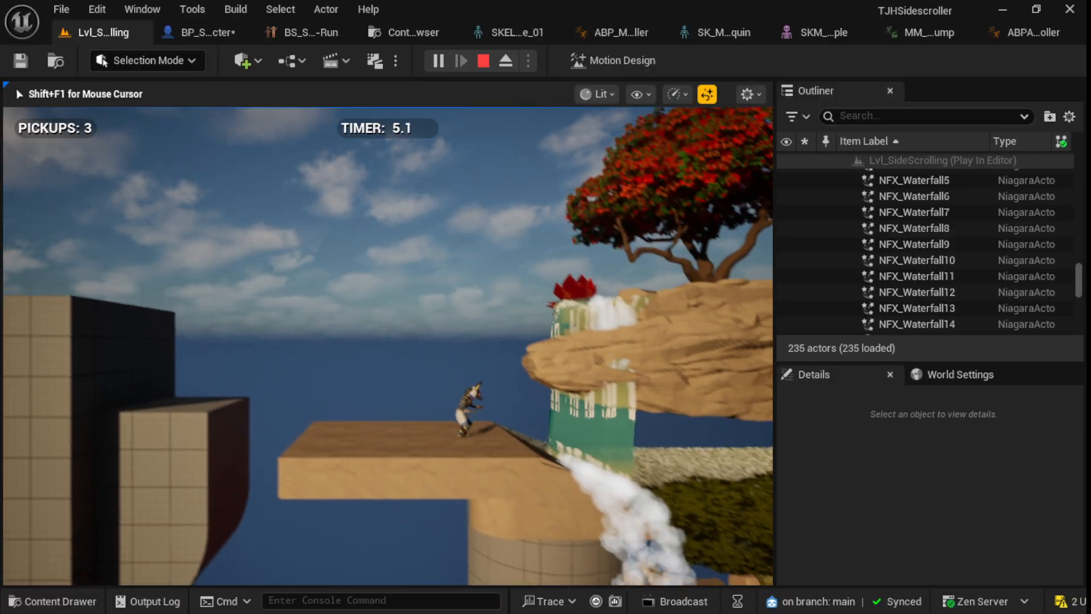
pyautogui.press('space')
pyautogui.press('d')
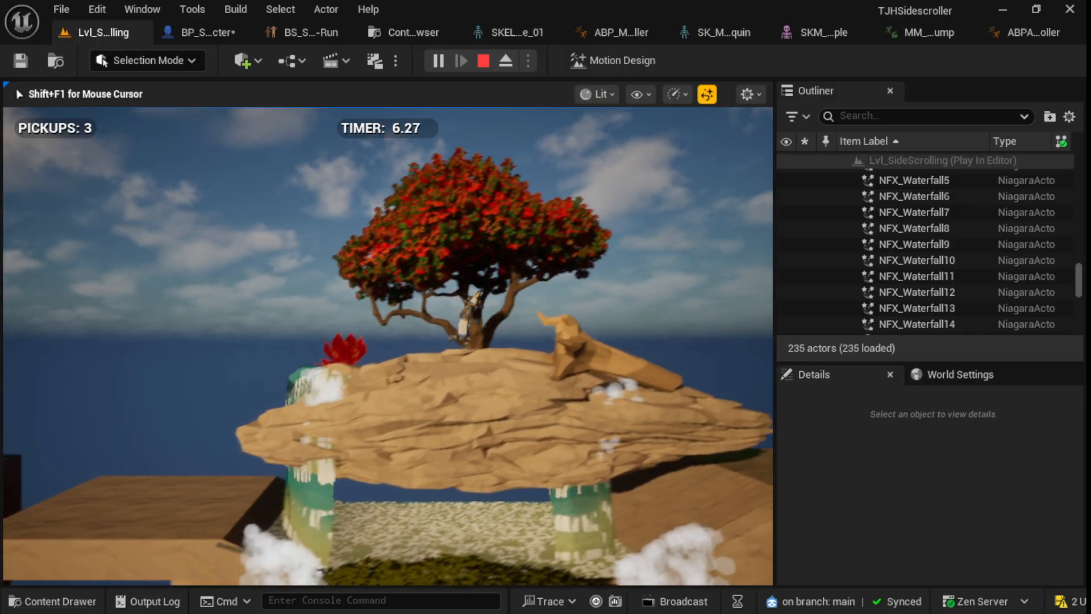
pyautogui.press('d')
pyautogui.press('space')
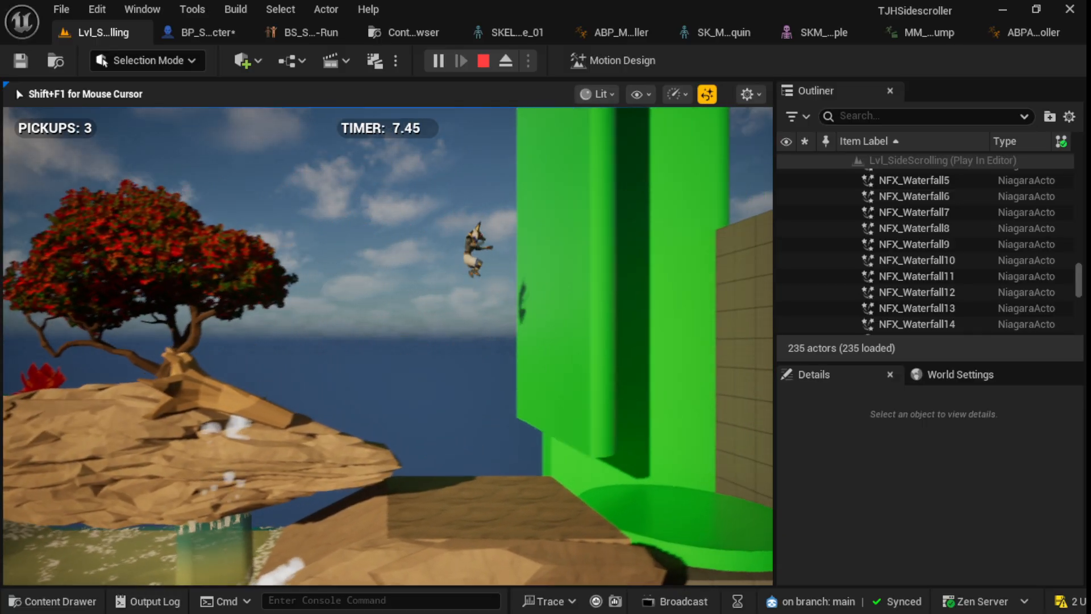
# - Continue the playtest along the lower ruined wall, jumping past the cubes and red ball to the staircase to check the animations
pyautogui.press('a')
pyautogui.press('a')
pyautogui.press('space')
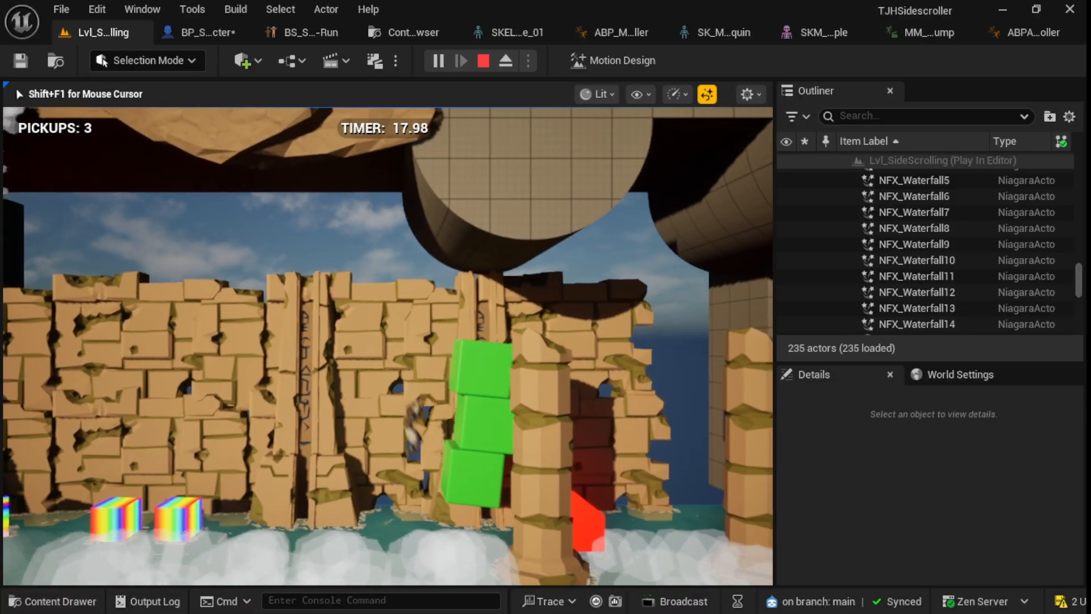
pyautogui.press('a')
pyautogui.press('space')
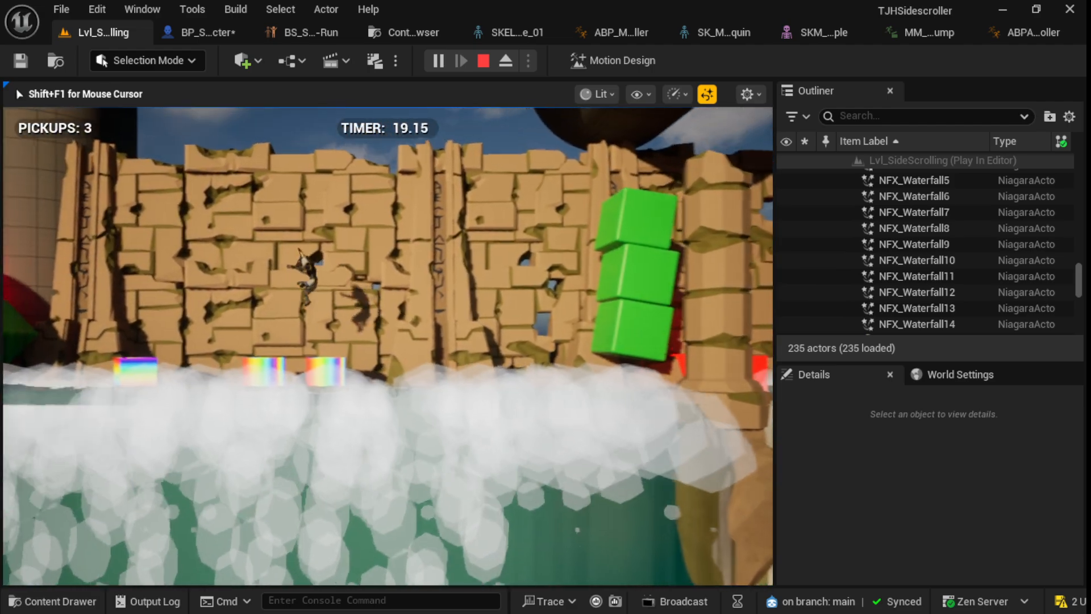
pyautogui.press('a')
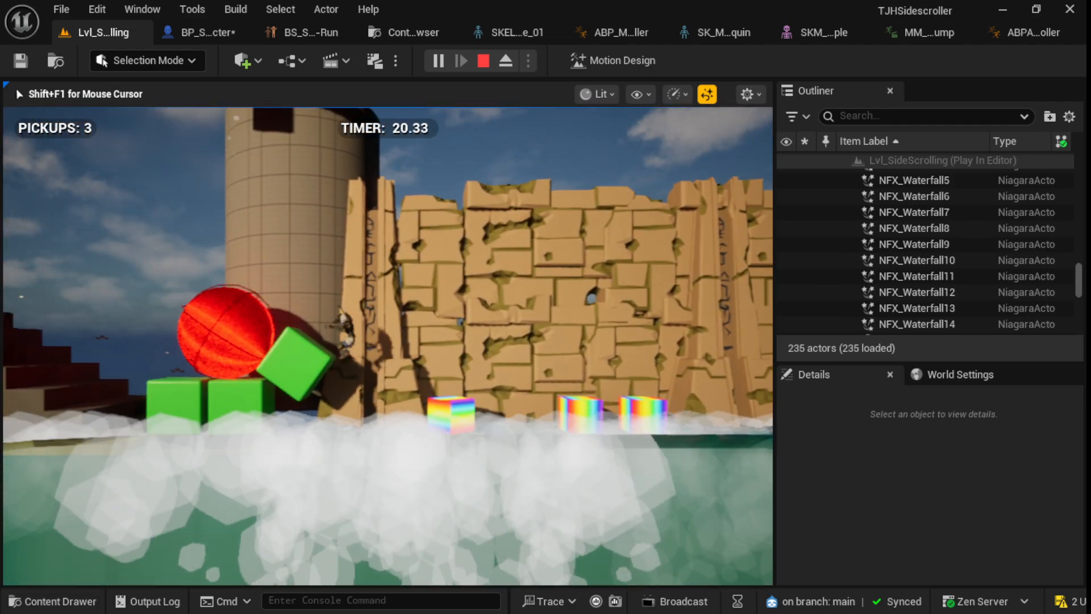
pyautogui.press('space')
pyautogui.press('a')
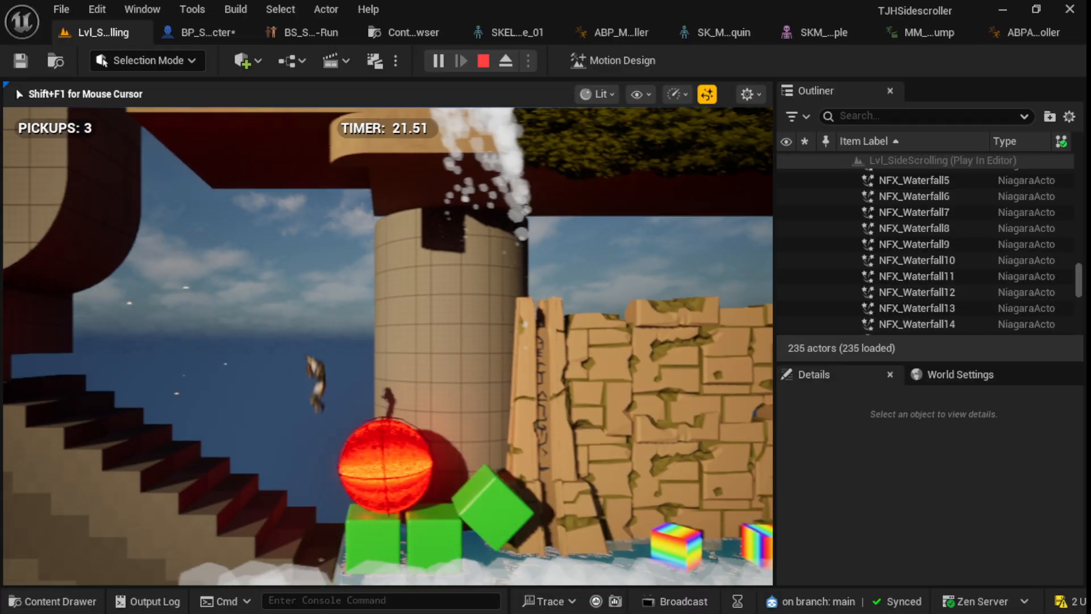
pyautogui.press('a')
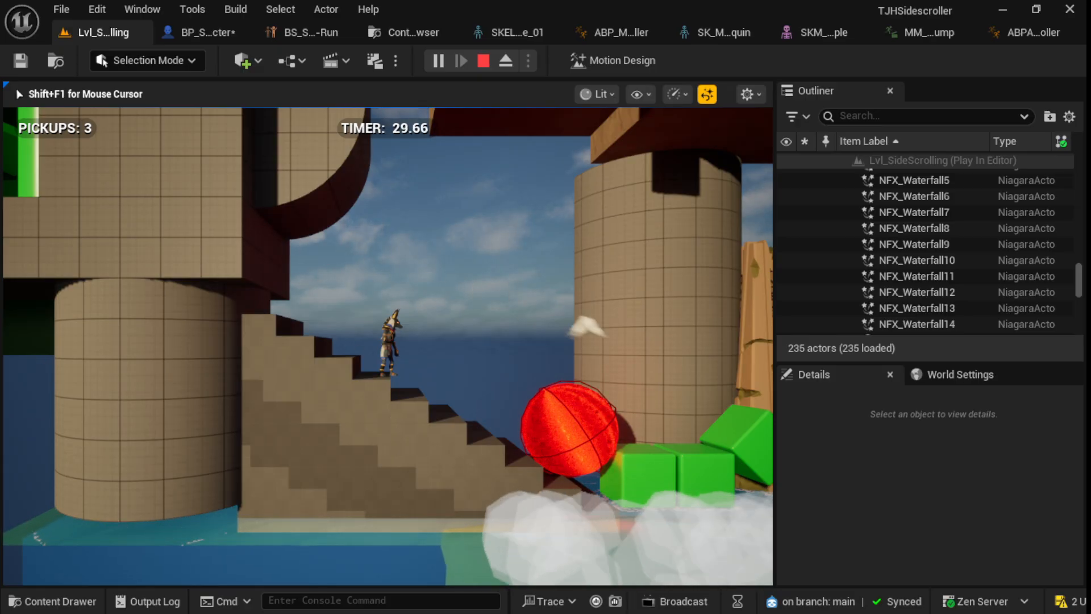
pyautogui.hotkey('alt', 'Tab')
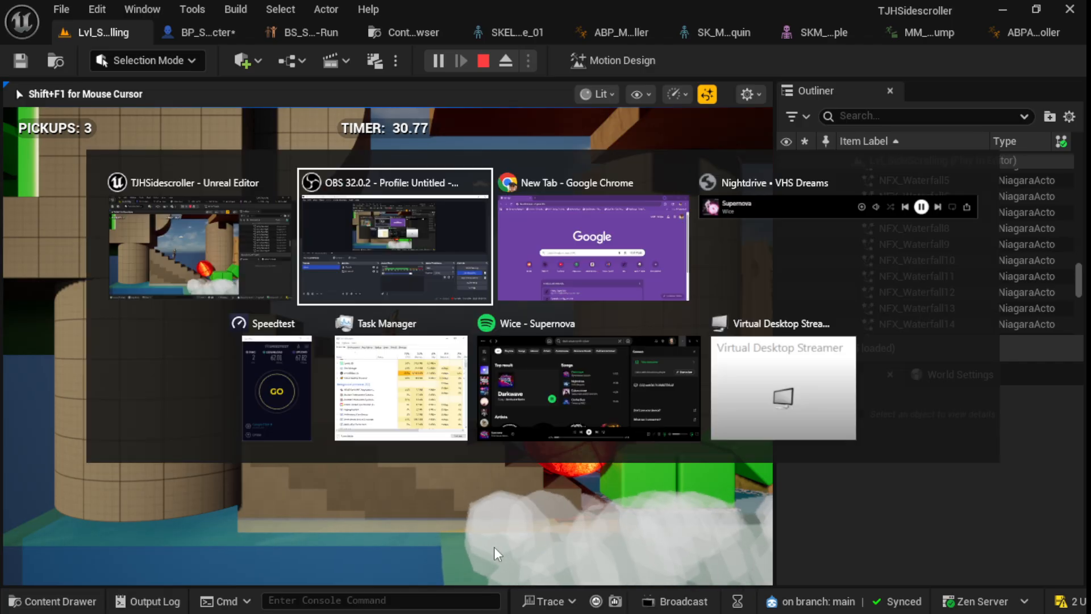